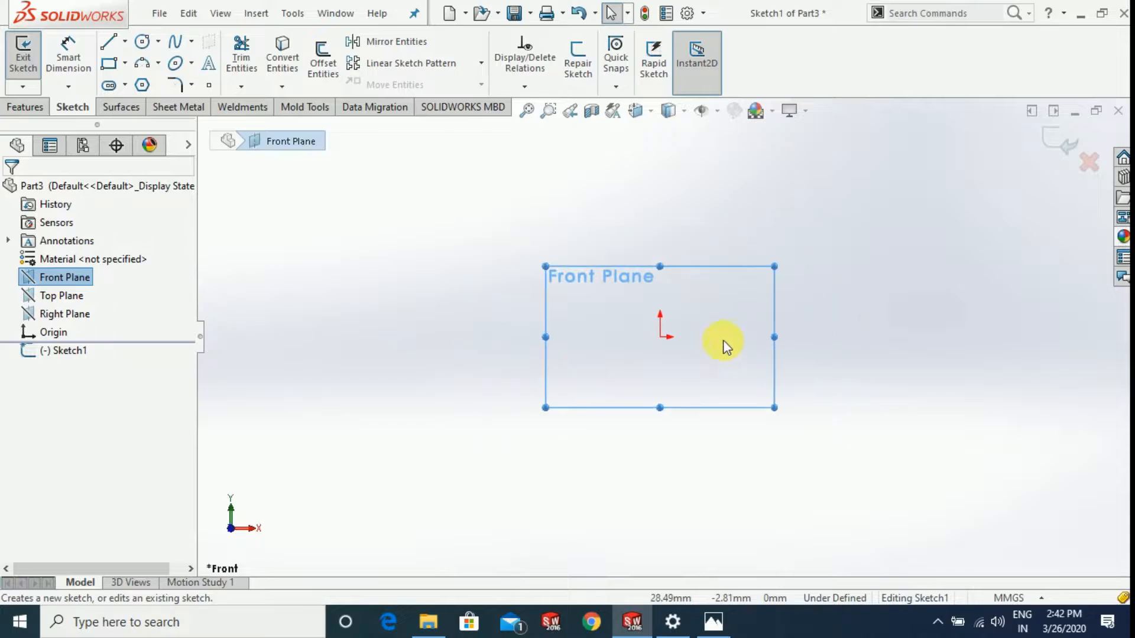
Sketch a horizontal line about 37.75 mm long, starting about 8 mm to the right of the origin.
click(114, 50)
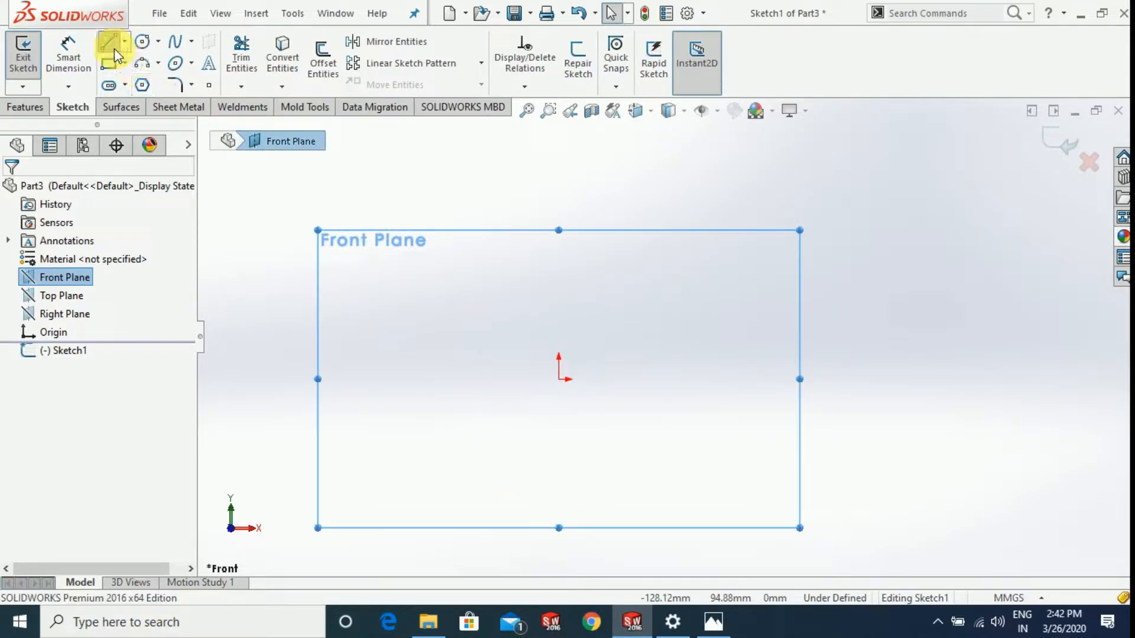
click(587, 382)
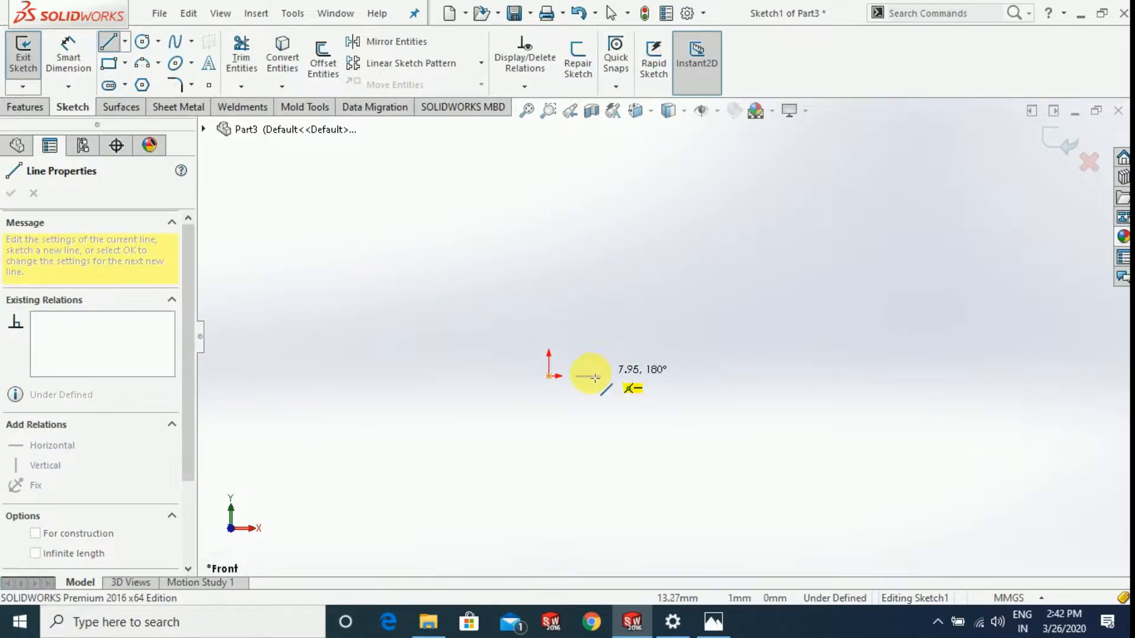
click(703, 379)
key(Escape)
key(Escape)
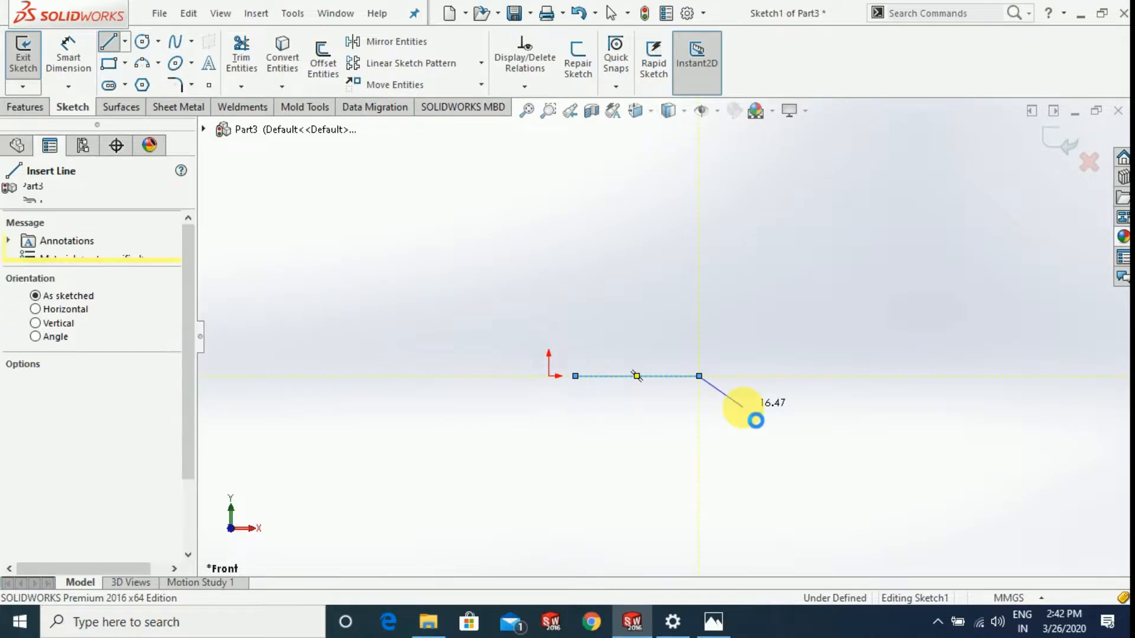
scroll(603, 372, down, 3)
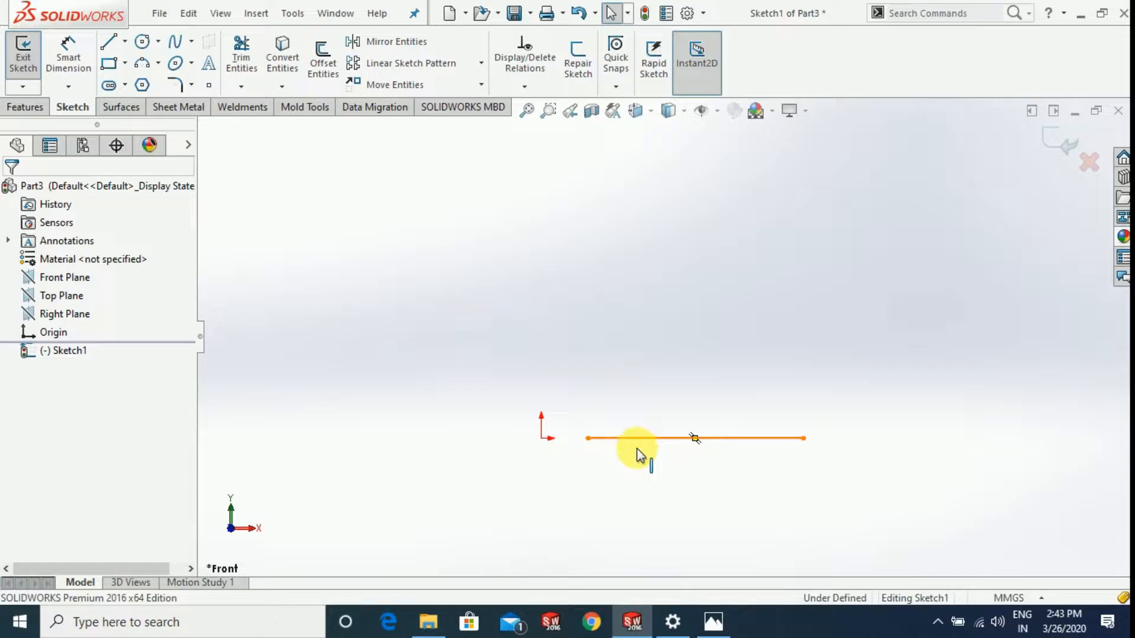
Examine the line's relations with the origin and the relations available between the origin and the line's two endpoints.
click(580, 478)
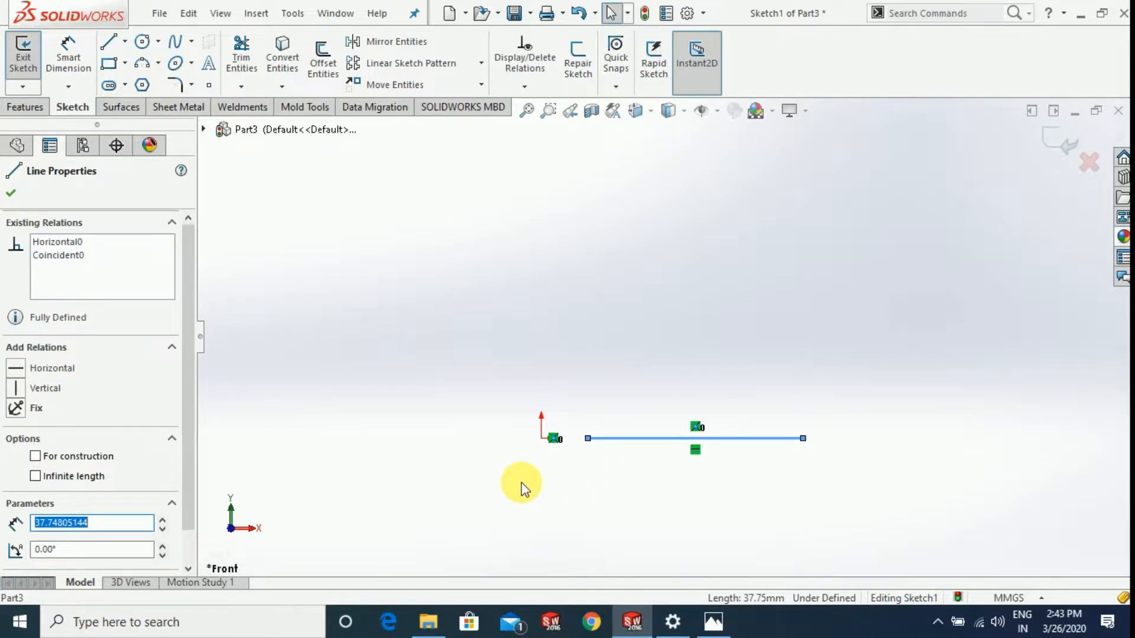
click(542, 438)
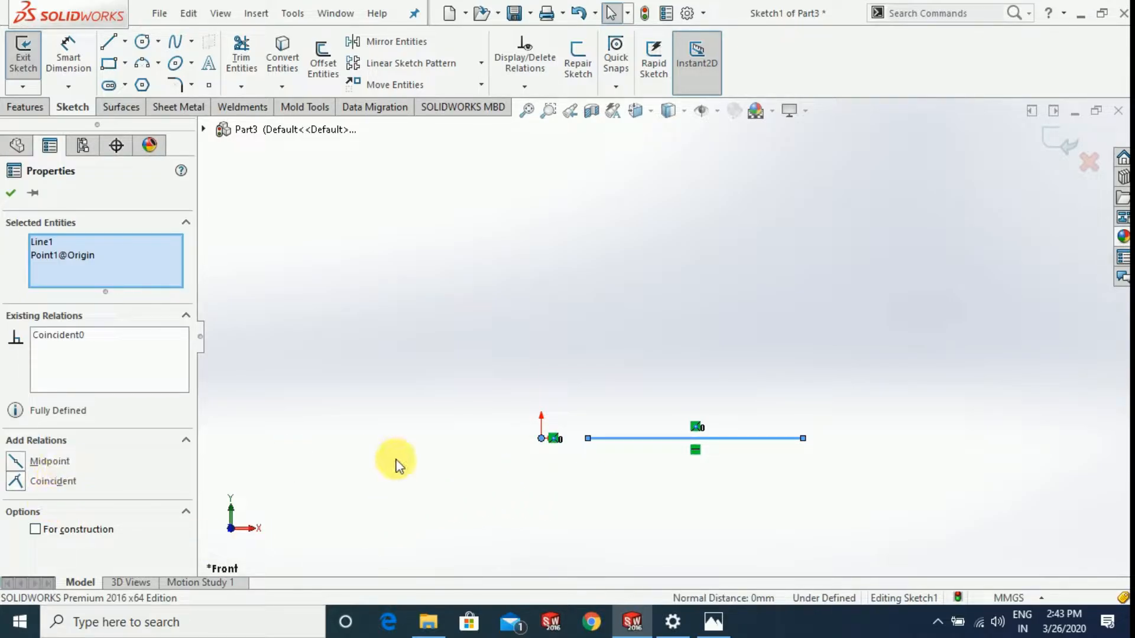
click(474, 461)
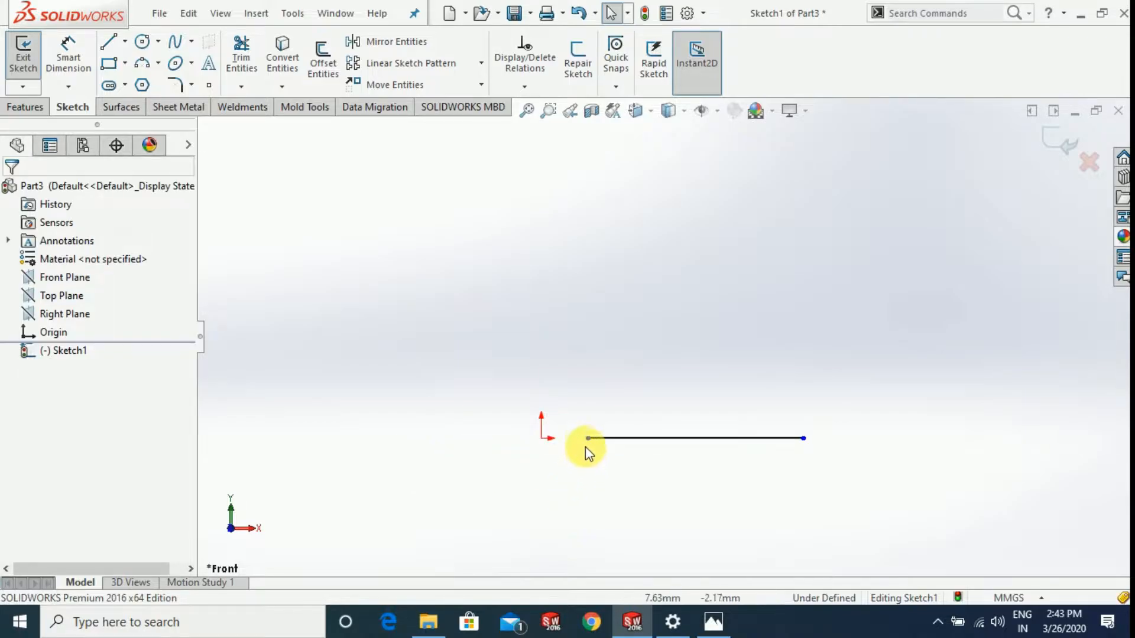
click(588, 438)
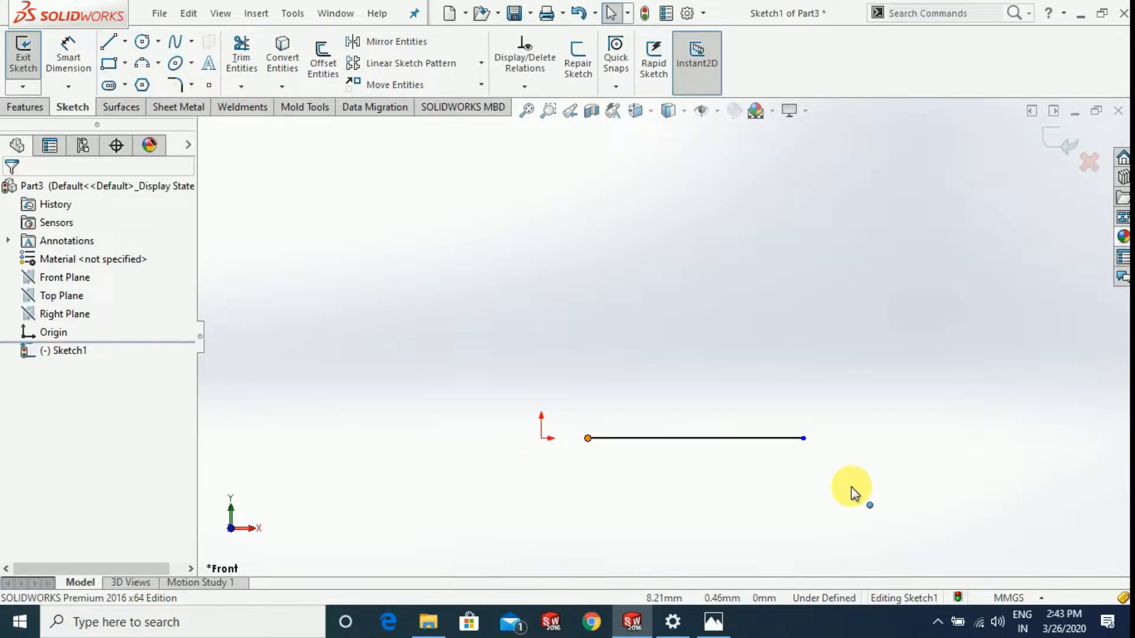
click(804, 442)
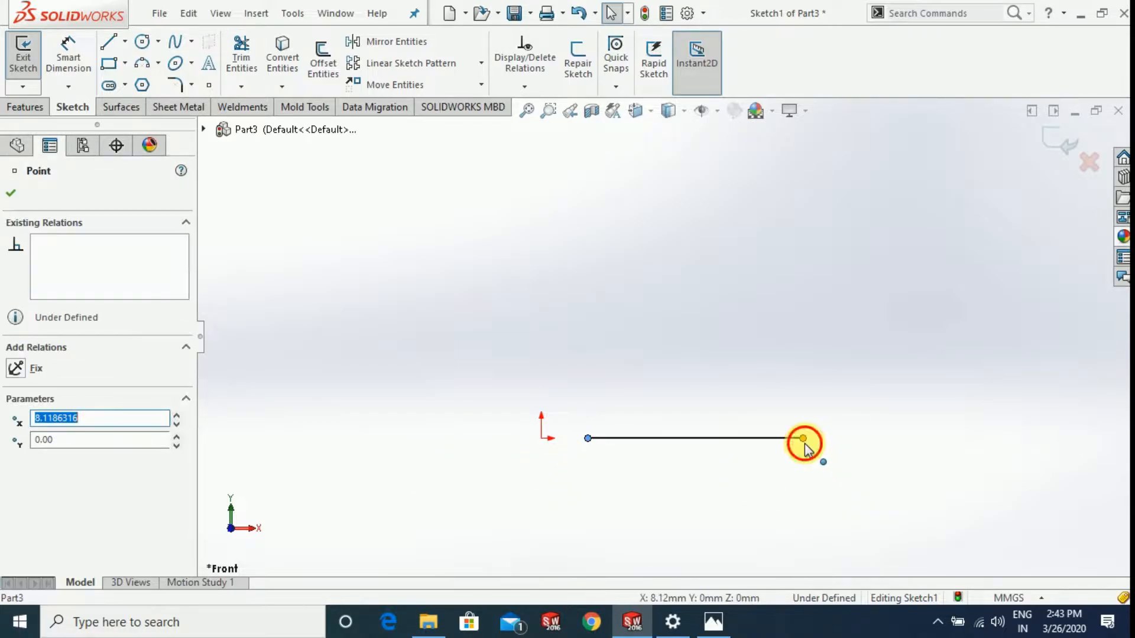
ctrl+click(541, 439)
ctrl+click(543, 439)
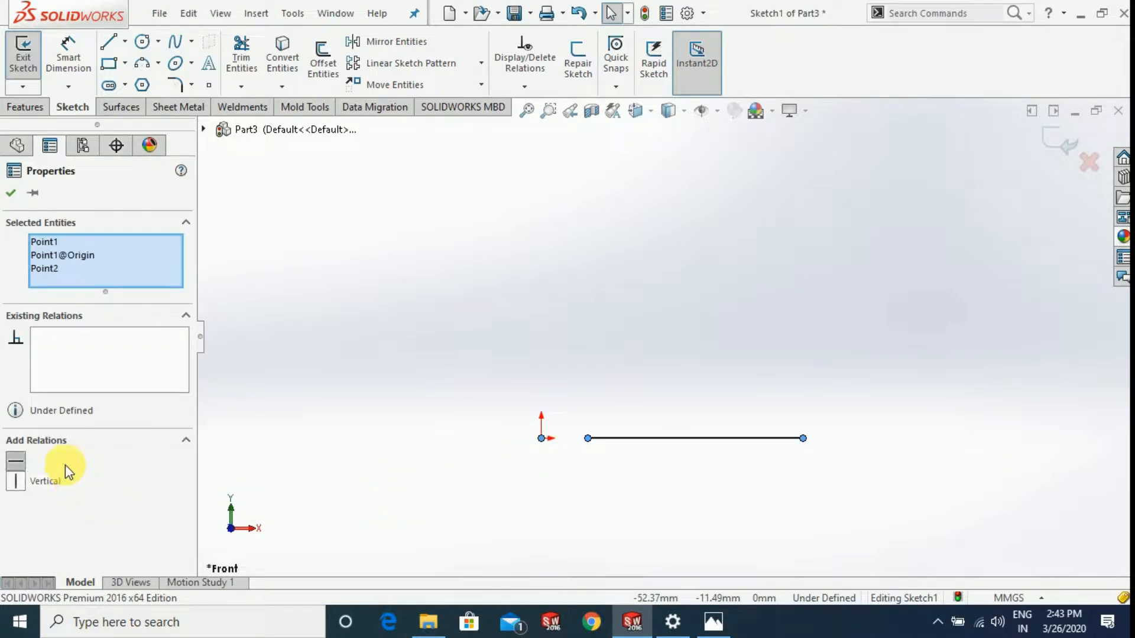
Following the reference drawing, close the profile above the line with a left side about 27.66 mm tall, a stepped top, a slope and a right side about 6.87 mm tall.
click(714, 620)
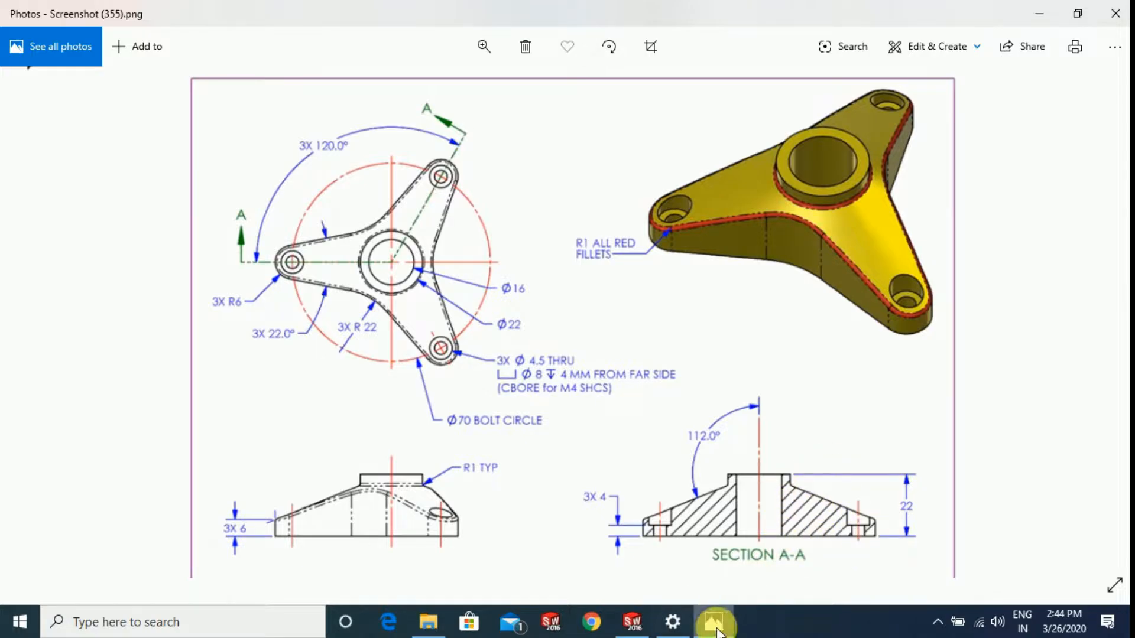
click(635, 623)
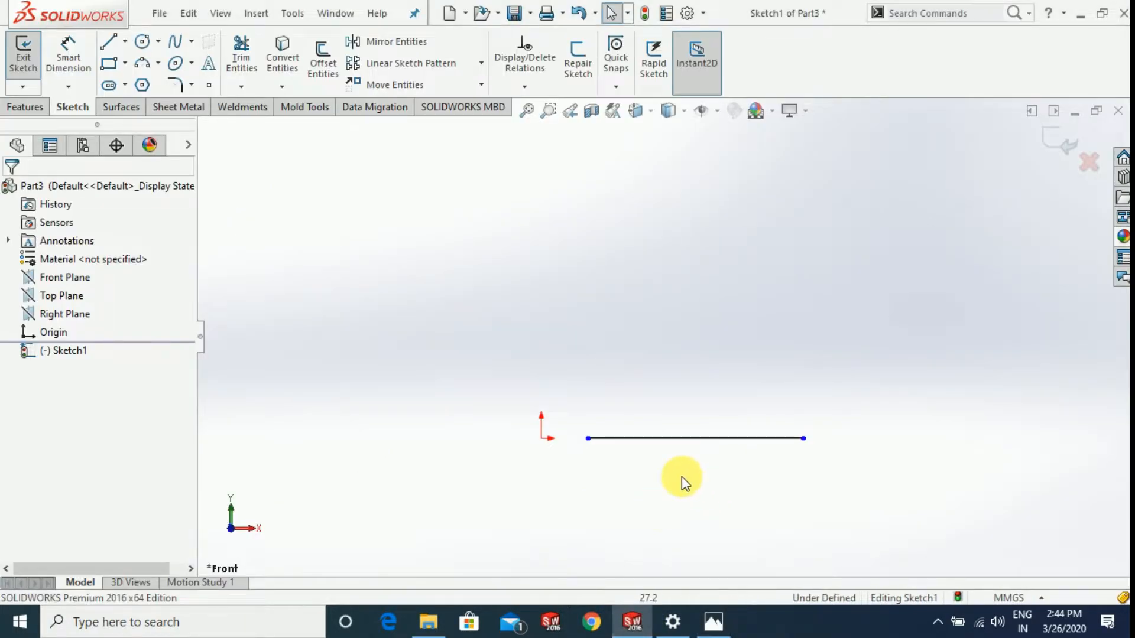
scroll(710, 408, down, 1)
click(106, 40)
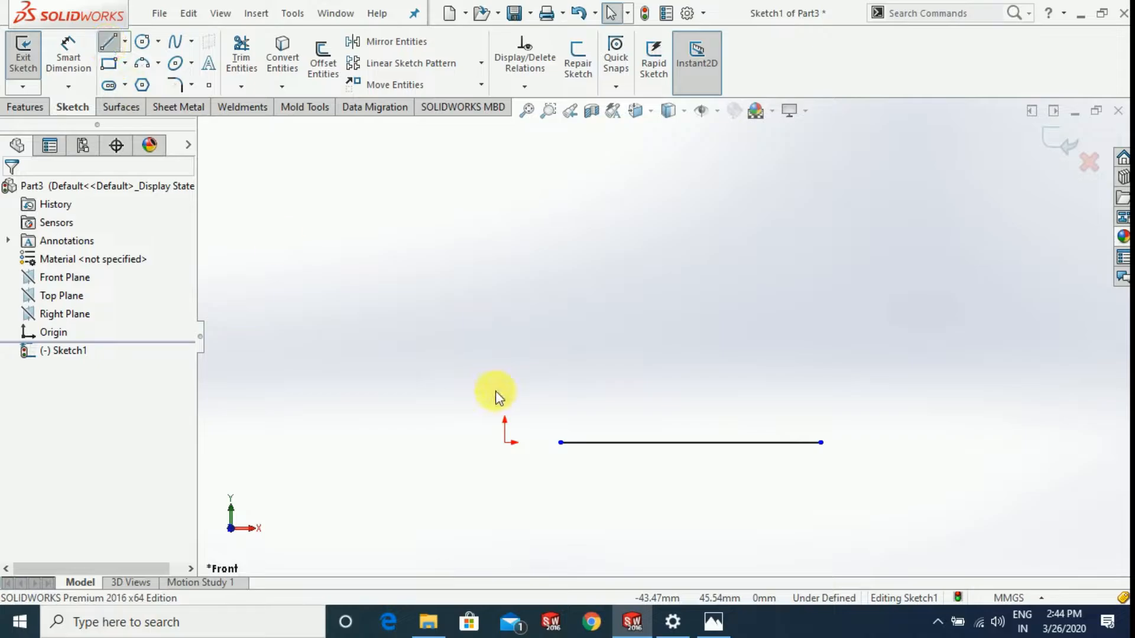
click(561, 442)
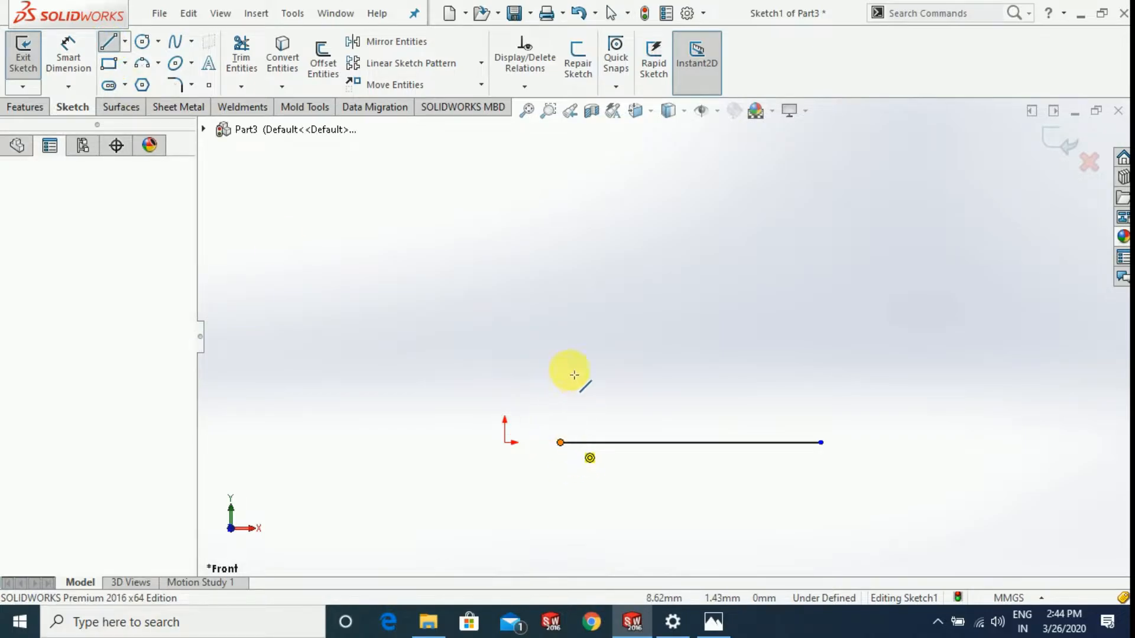
click(560, 252)
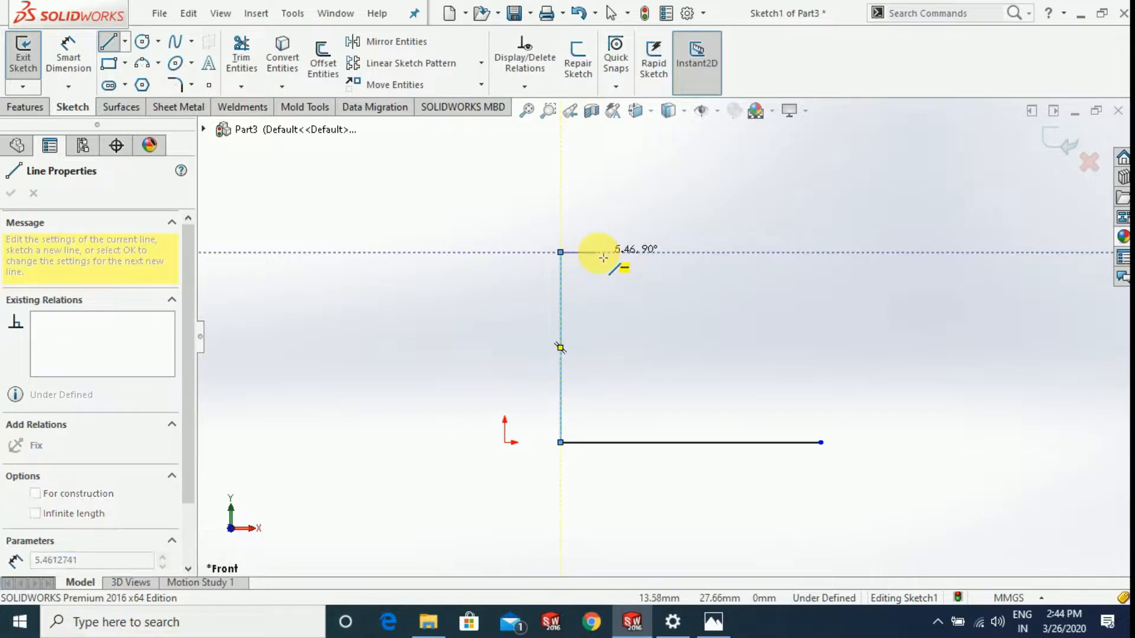
click(599, 252)
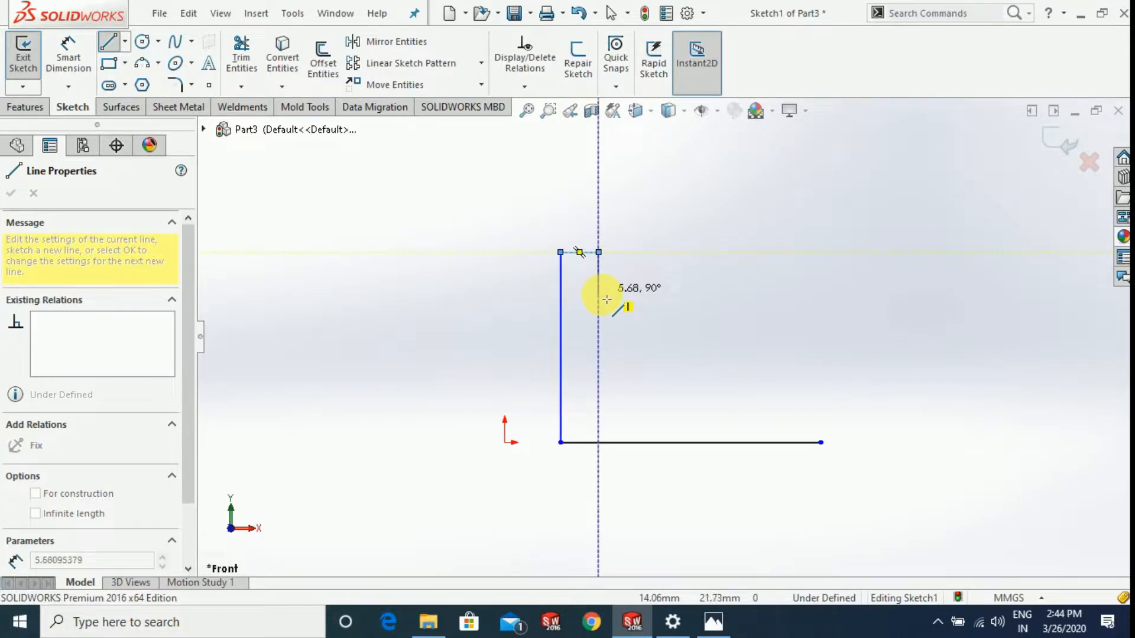
click(599, 296)
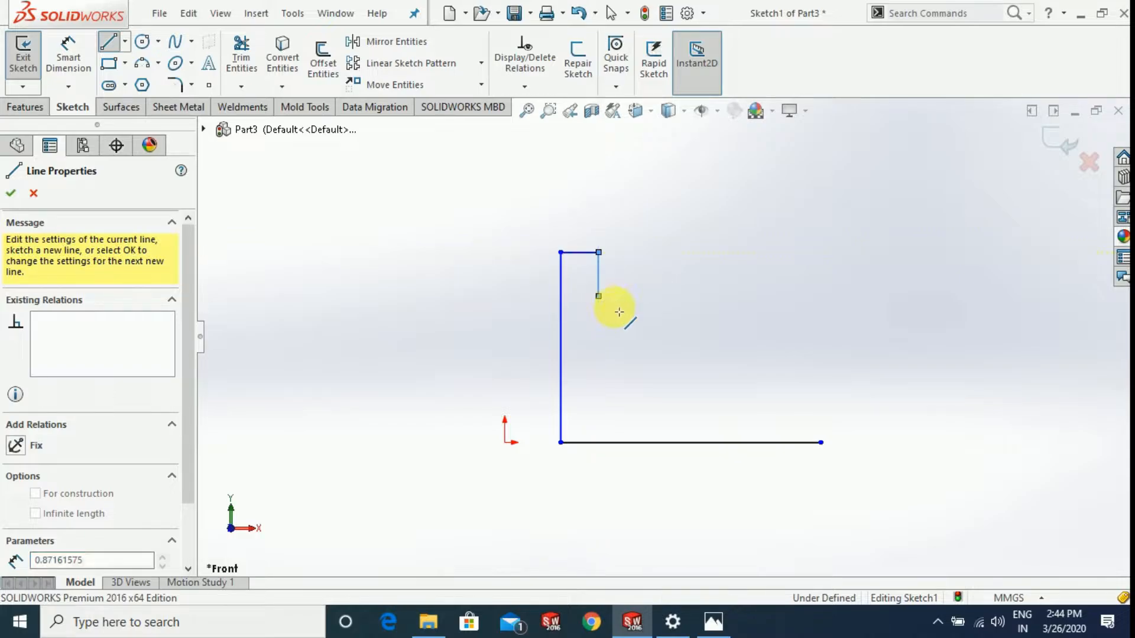
click(821, 395)
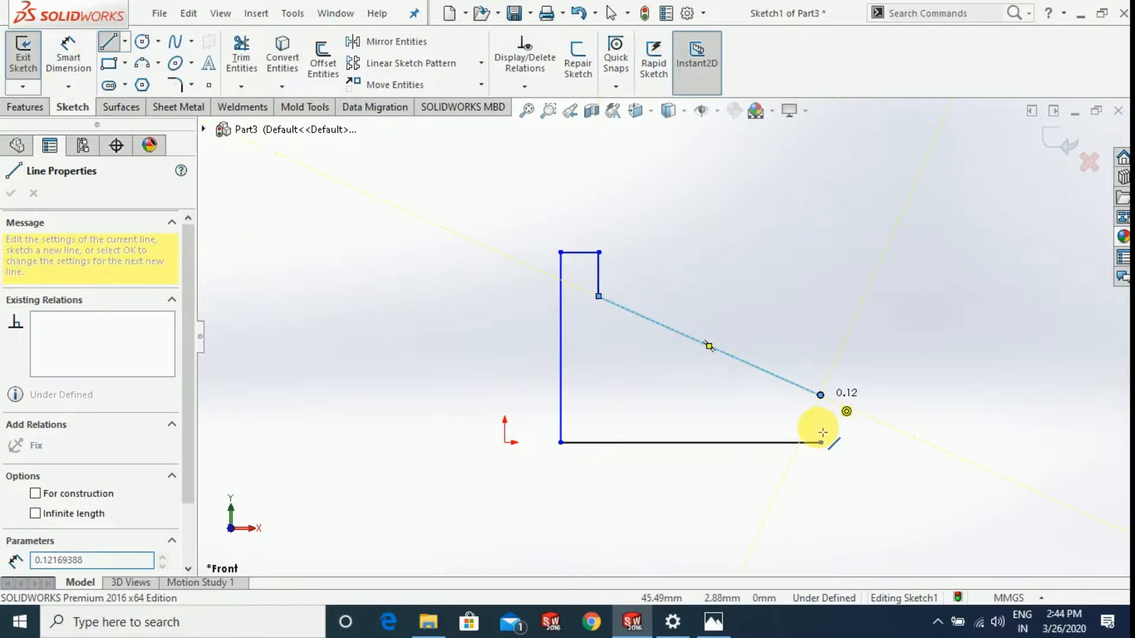
click(821, 442)
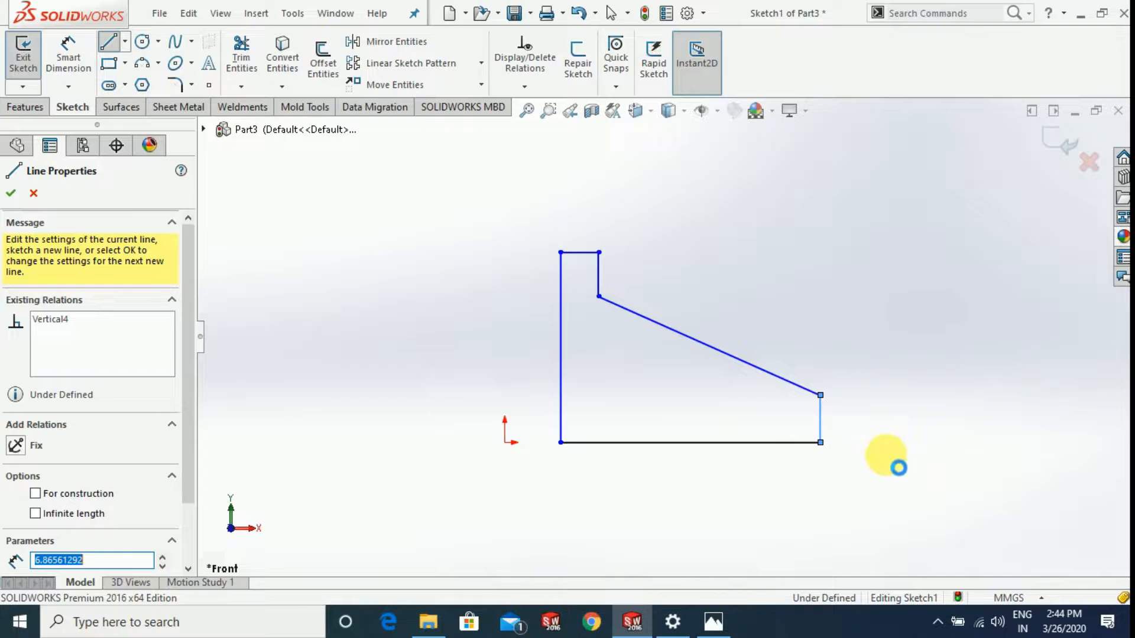
key(Escape)
Dimension the profile's left vertical line and set its height to 22 mm.
scroll(893, 473, up, 2)
click(69, 56)
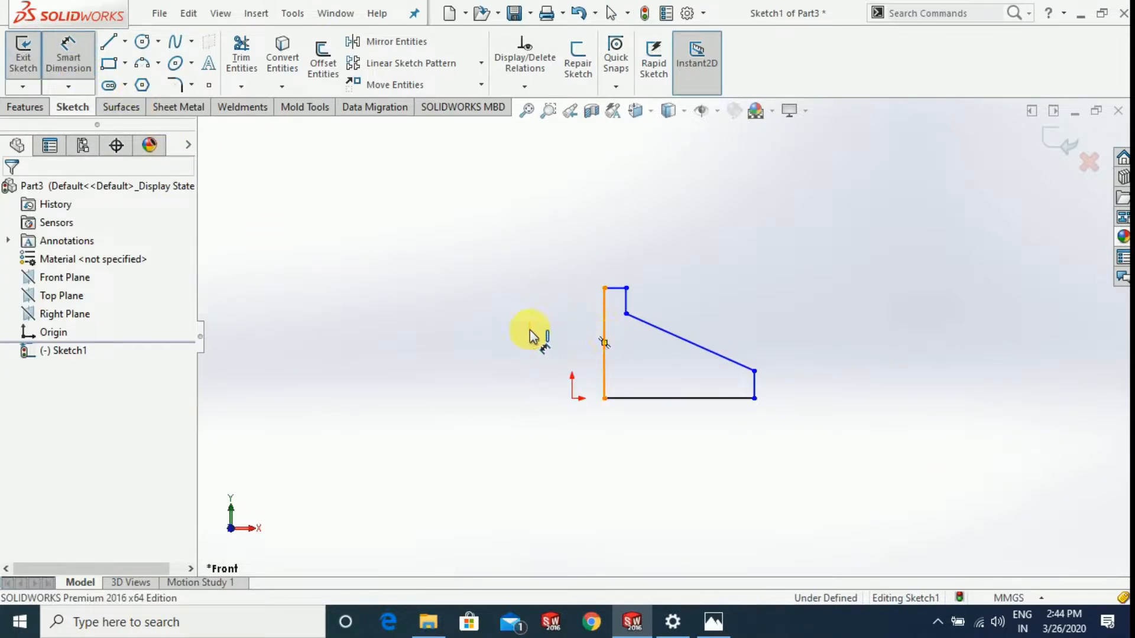
click(493, 325)
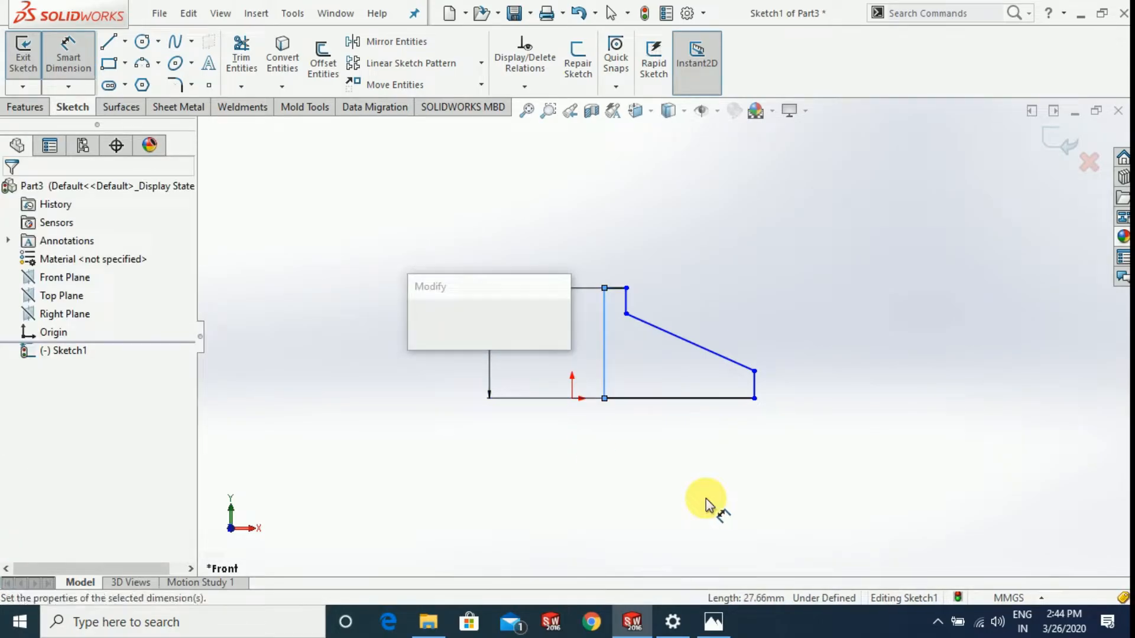
text(22)
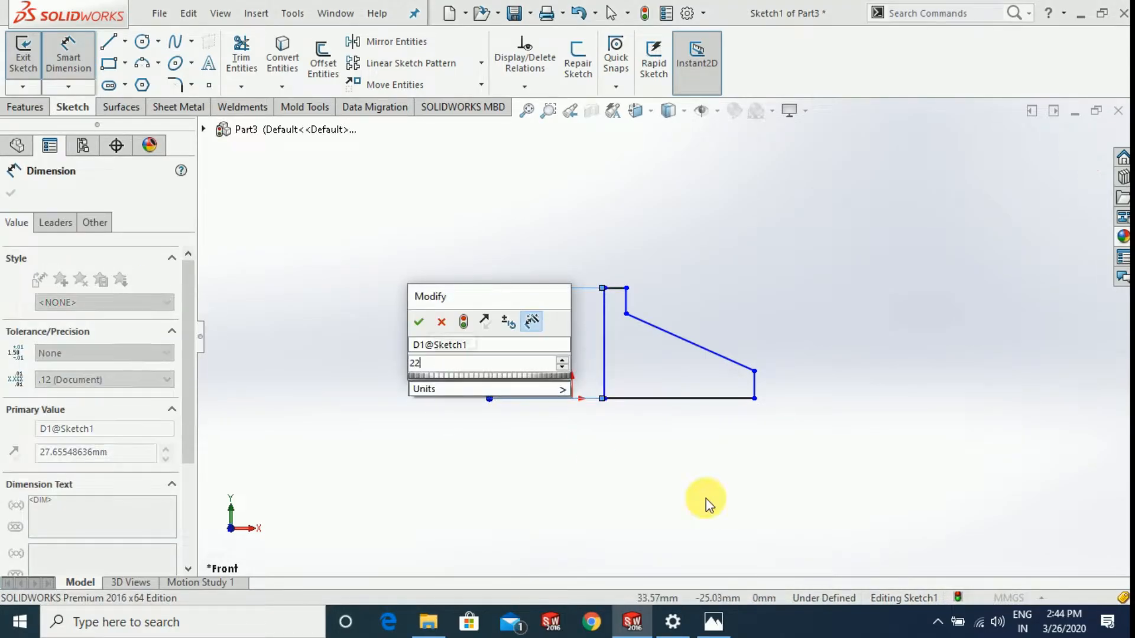
key(Return)
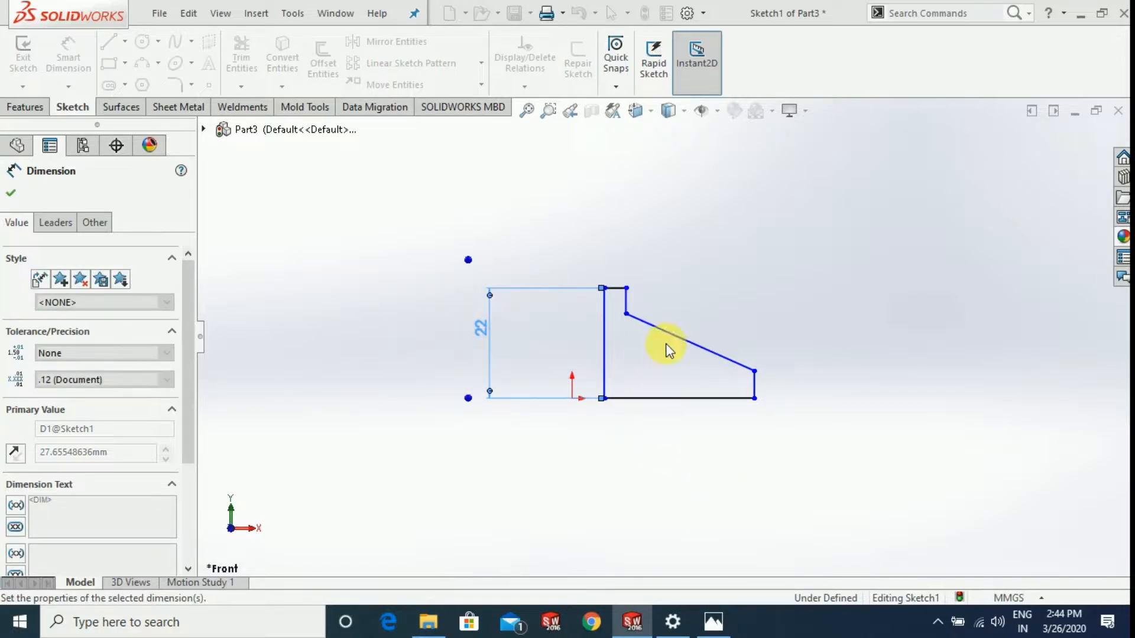
Dimension the horizontal distance from the origin to the profile's left vertical line as 8 mm.
scroll(769, 331, down, 3)
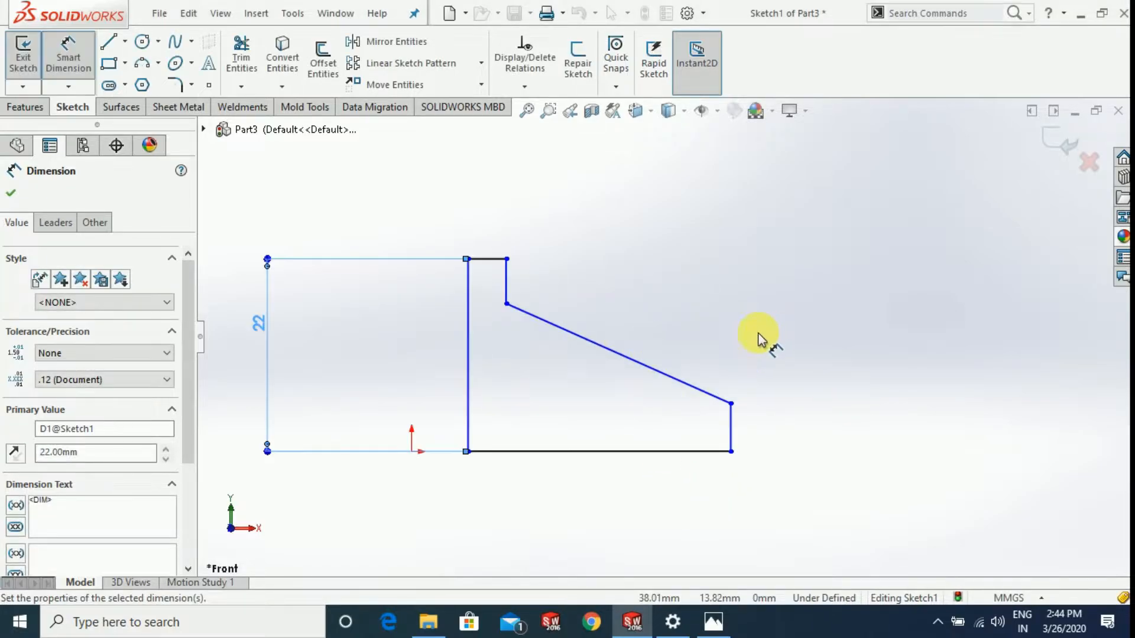
click(412, 452)
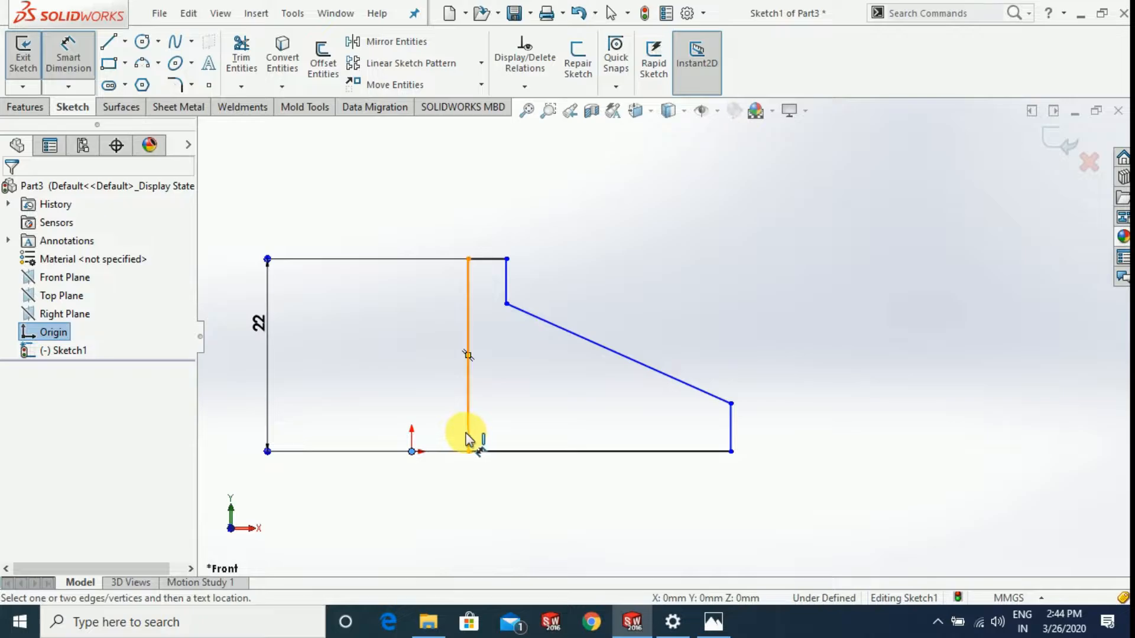
click(451, 492)
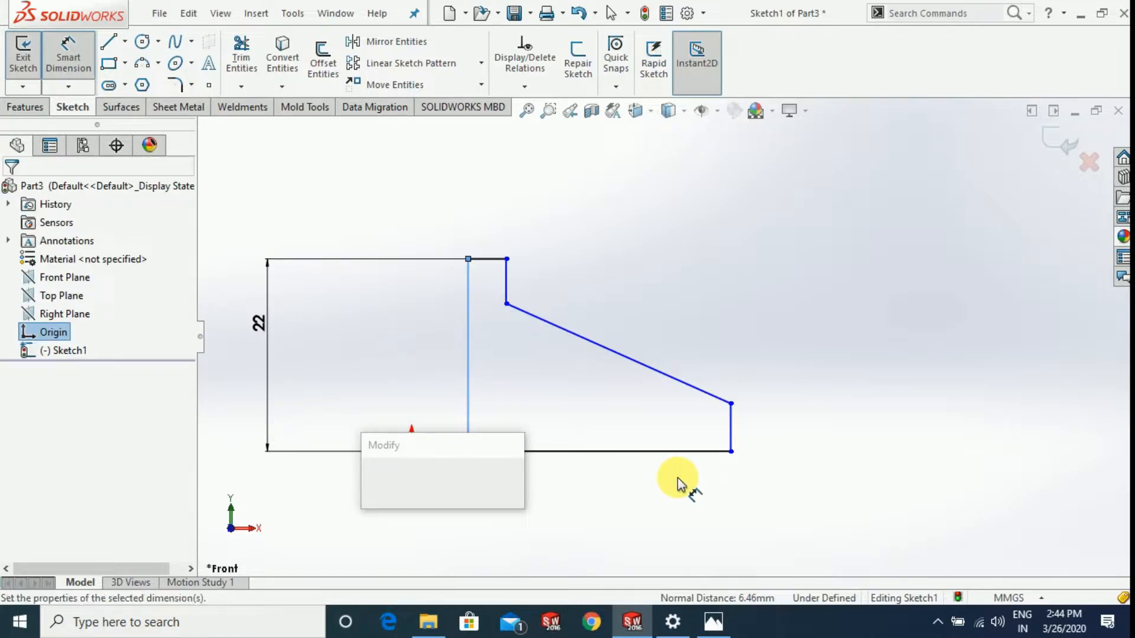
text(8)
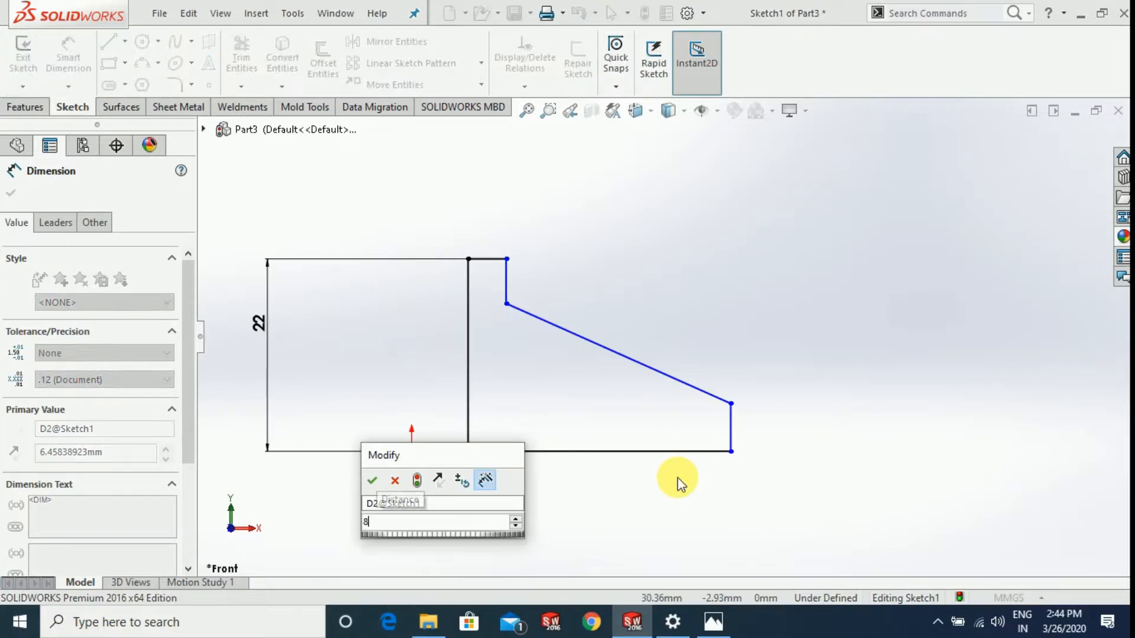
key(Escape)
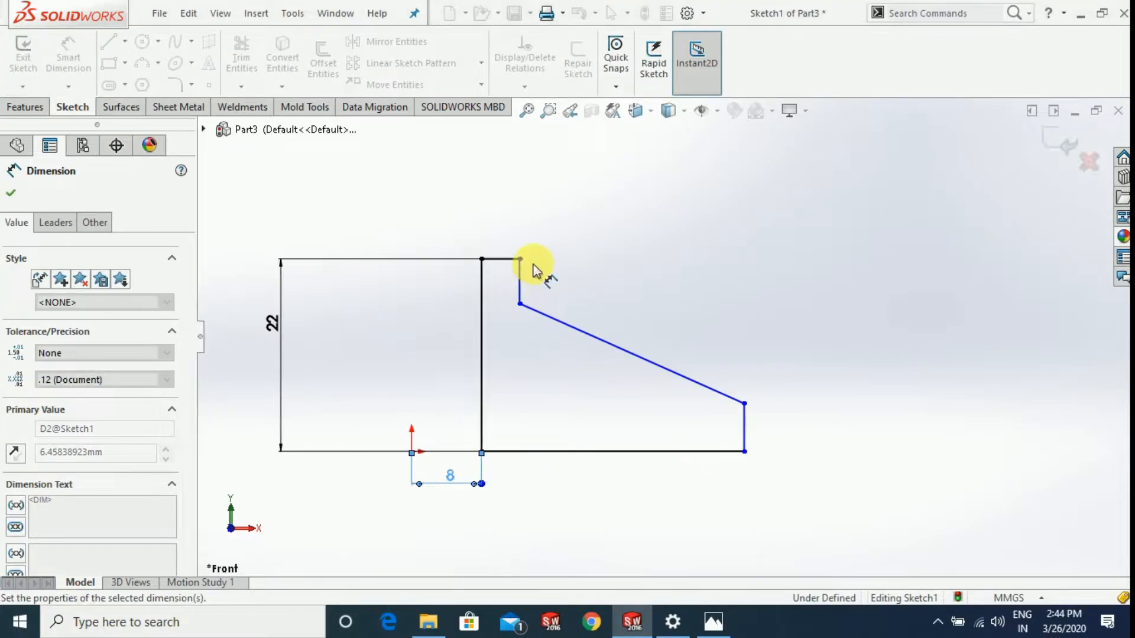
Dimension the horizontal distance from the origin to the short upper vertical line as 11 mm.
click(413, 454)
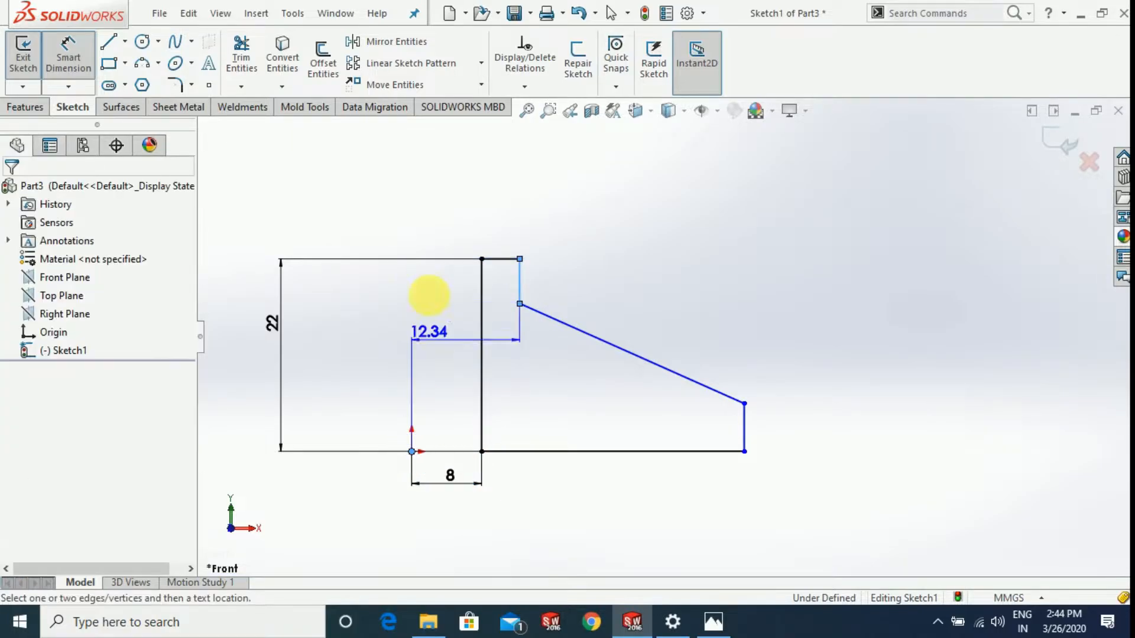
click(467, 507)
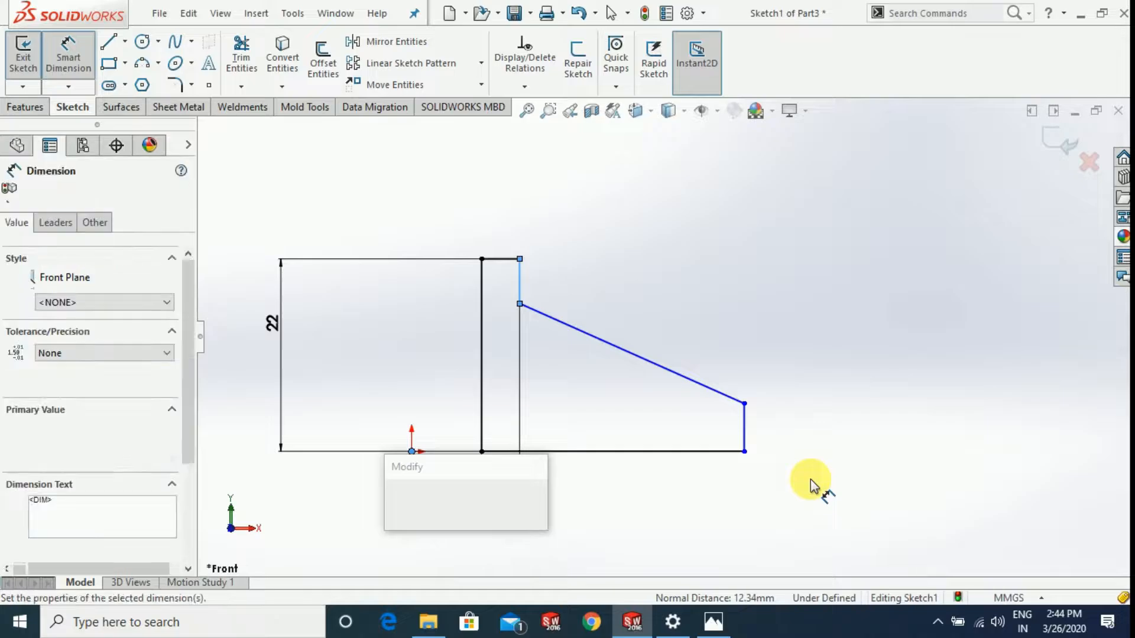
text(11)
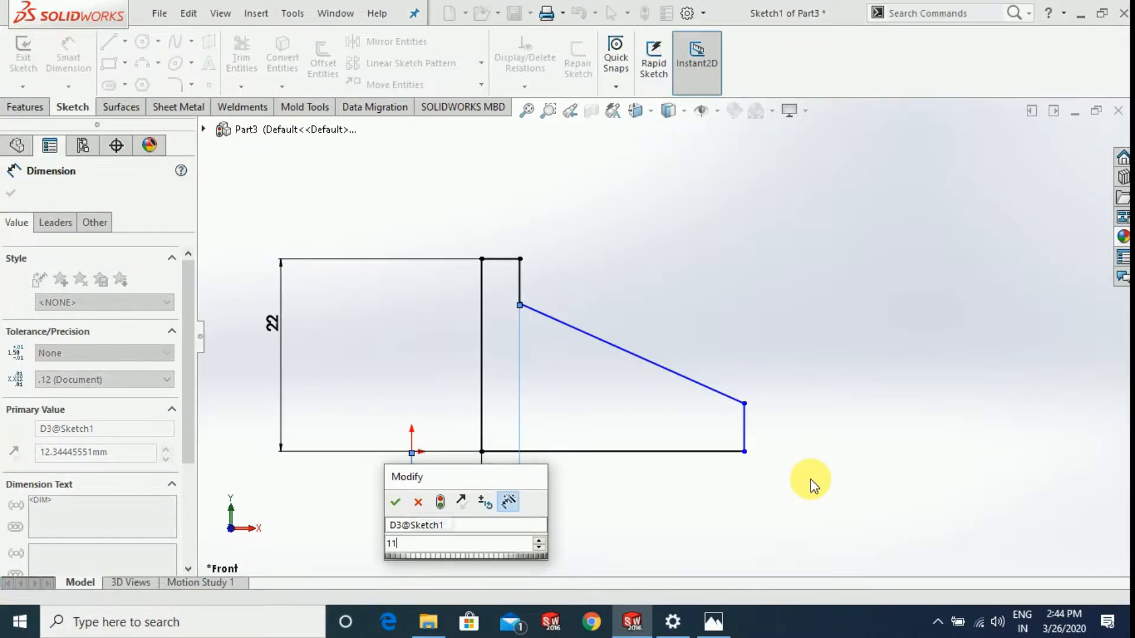
key(Escape)
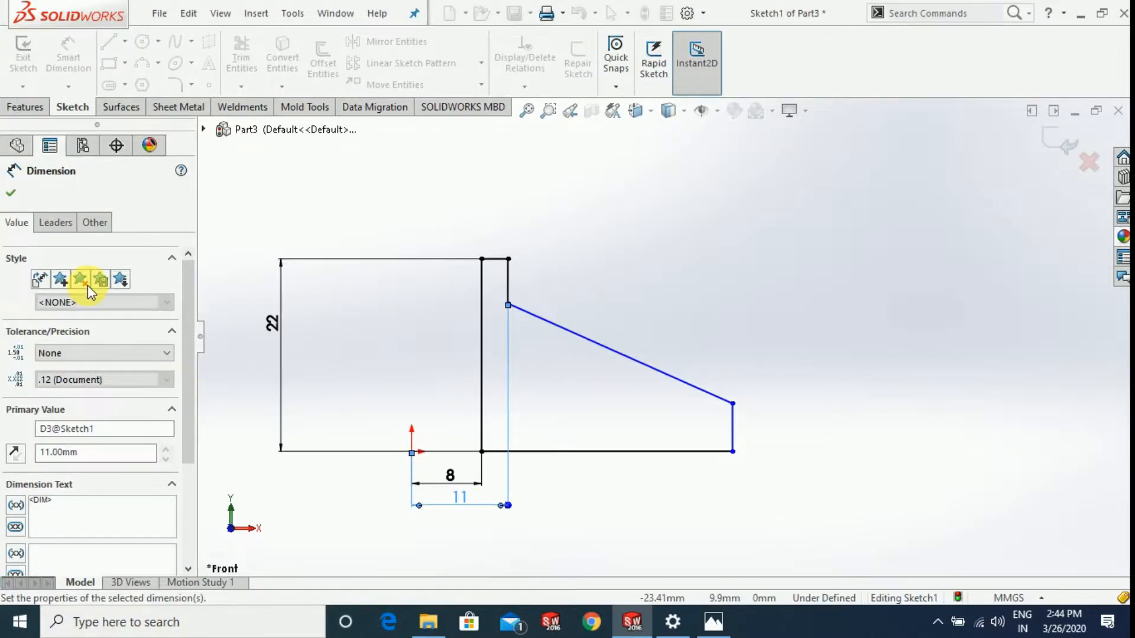
click(11, 193)
Following the reference drawing, dimension the horizontal distance from the origin to the profile's outer lower corner as 41 mm.
click(68, 53)
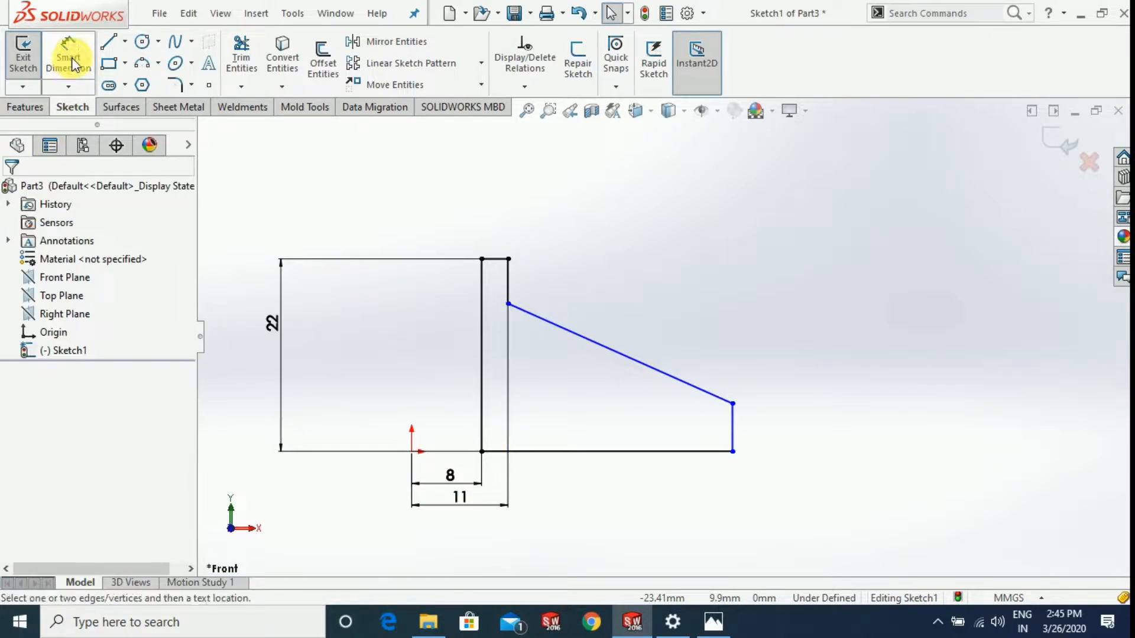
click(411, 452)
click(733, 452)
click(577, 537)
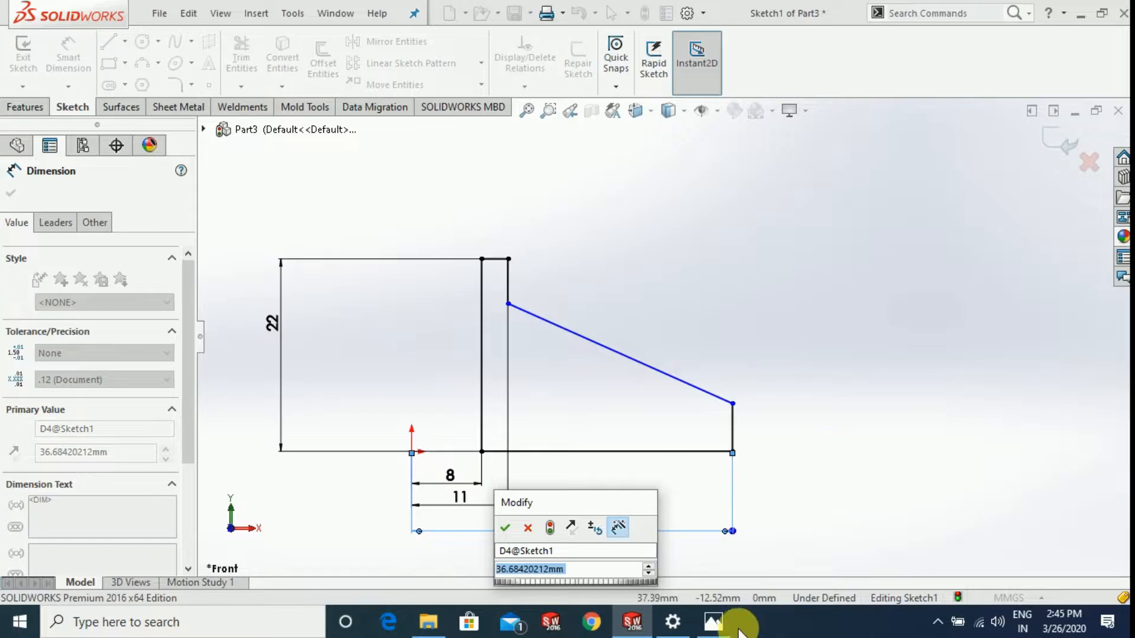
click(713, 622)
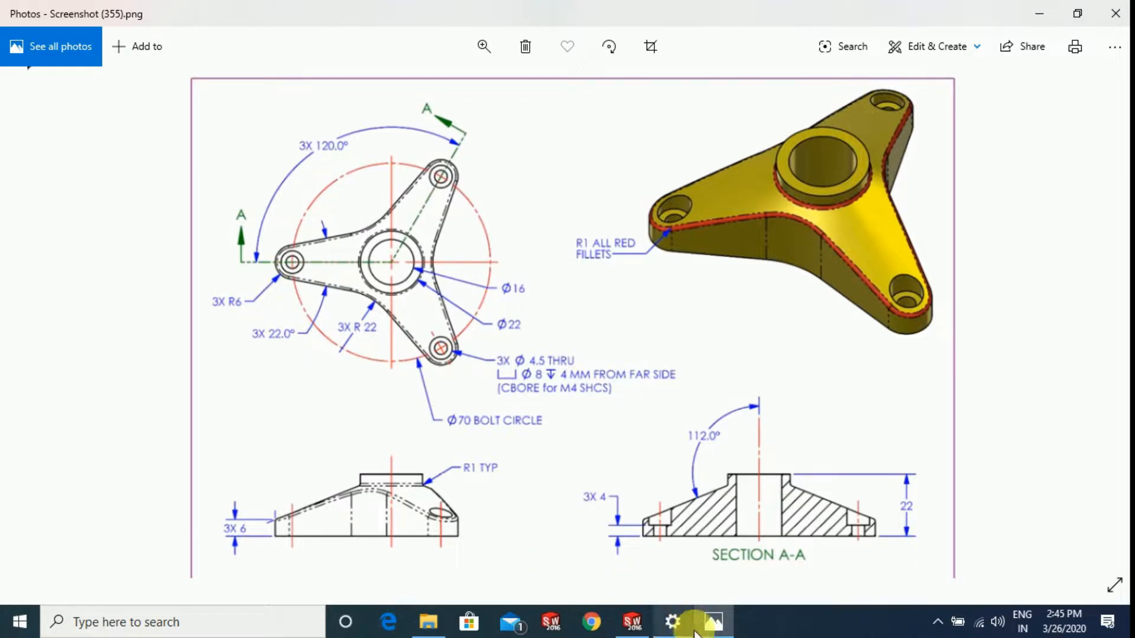
click(632, 622)
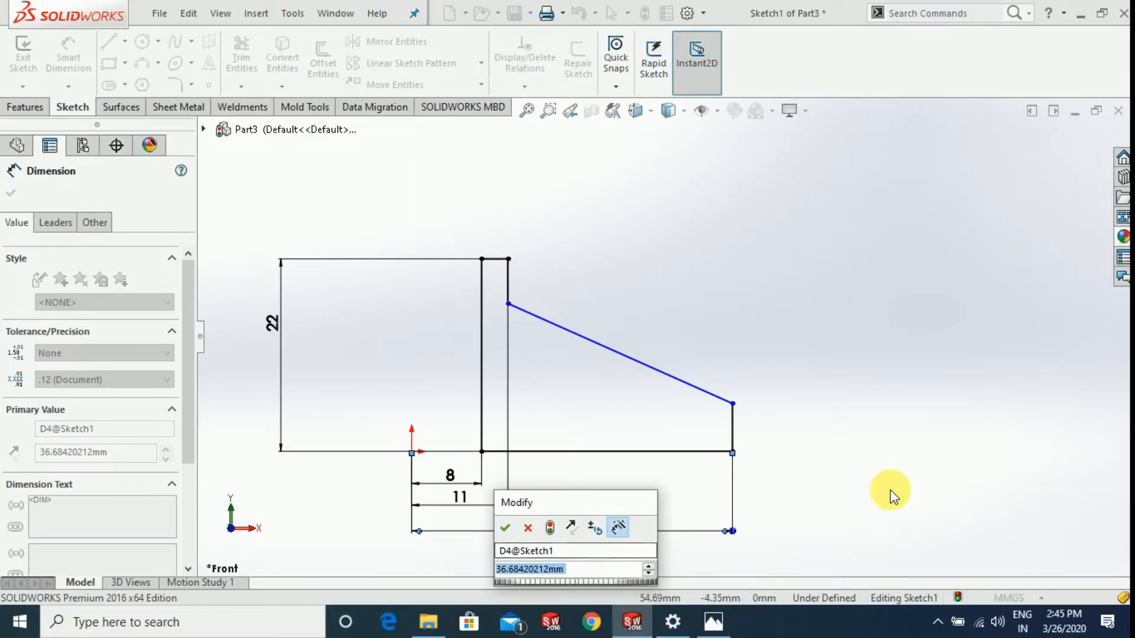
text(41)
key(Return)
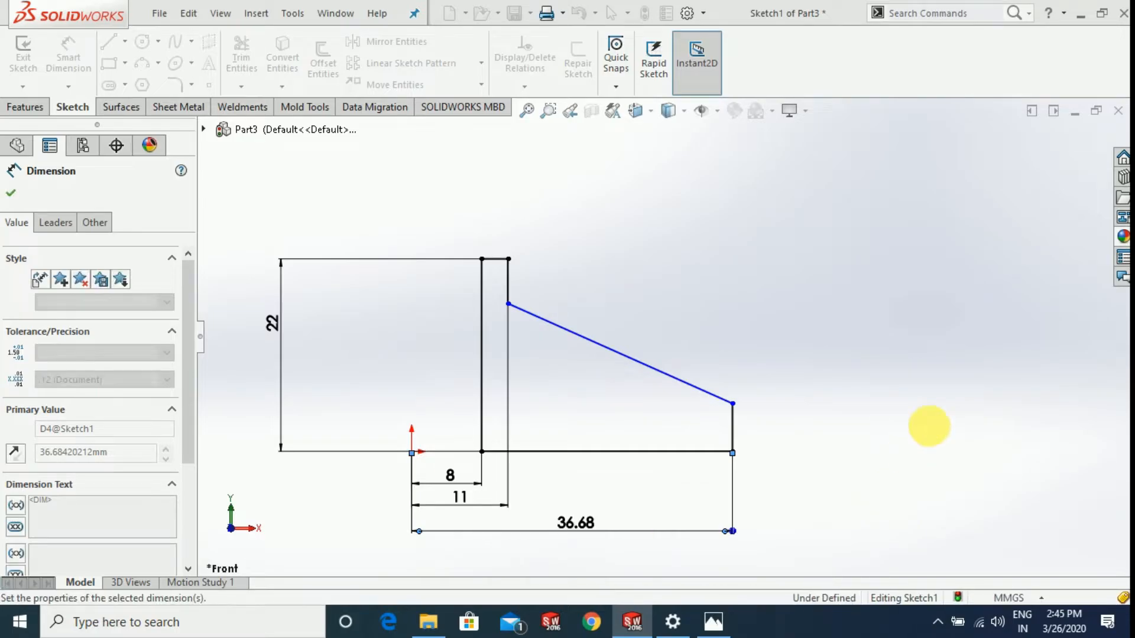
key(Escape)
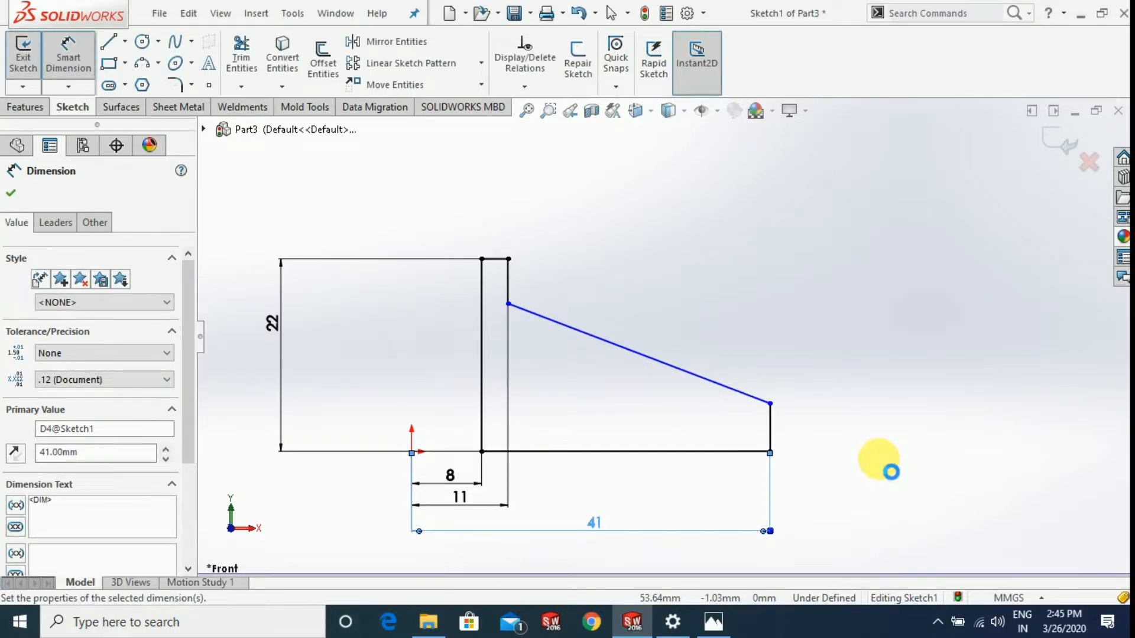
Draw a vertical centerline about 30.76 mm long upward from the origin.
scroll(671, 268, up, 1)
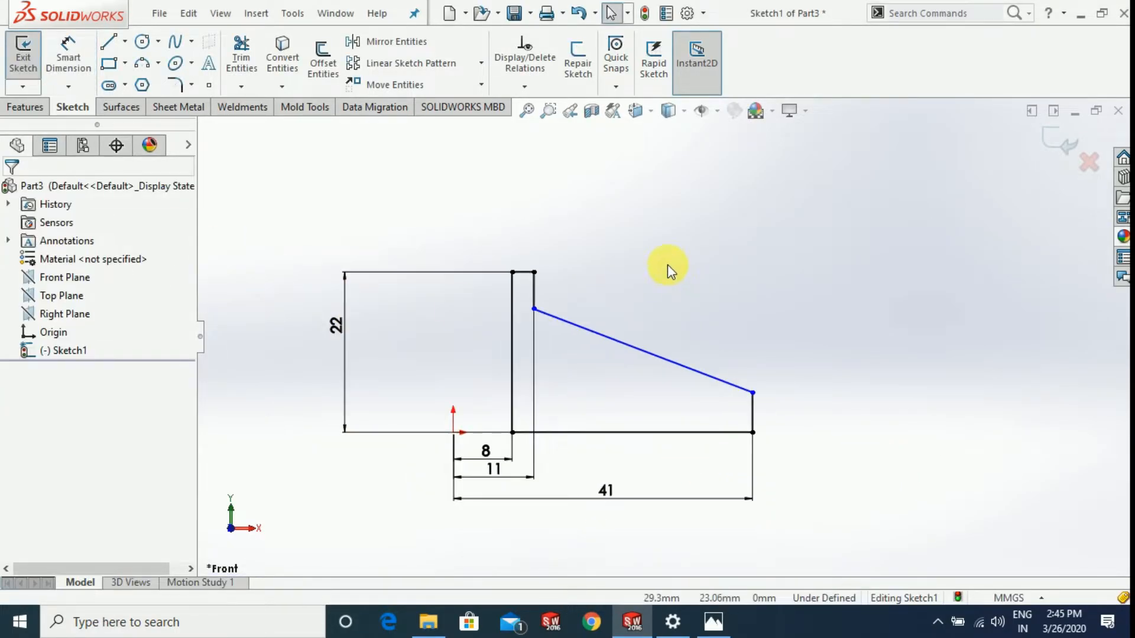
scroll(668, 264, down, 1)
click(122, 52)
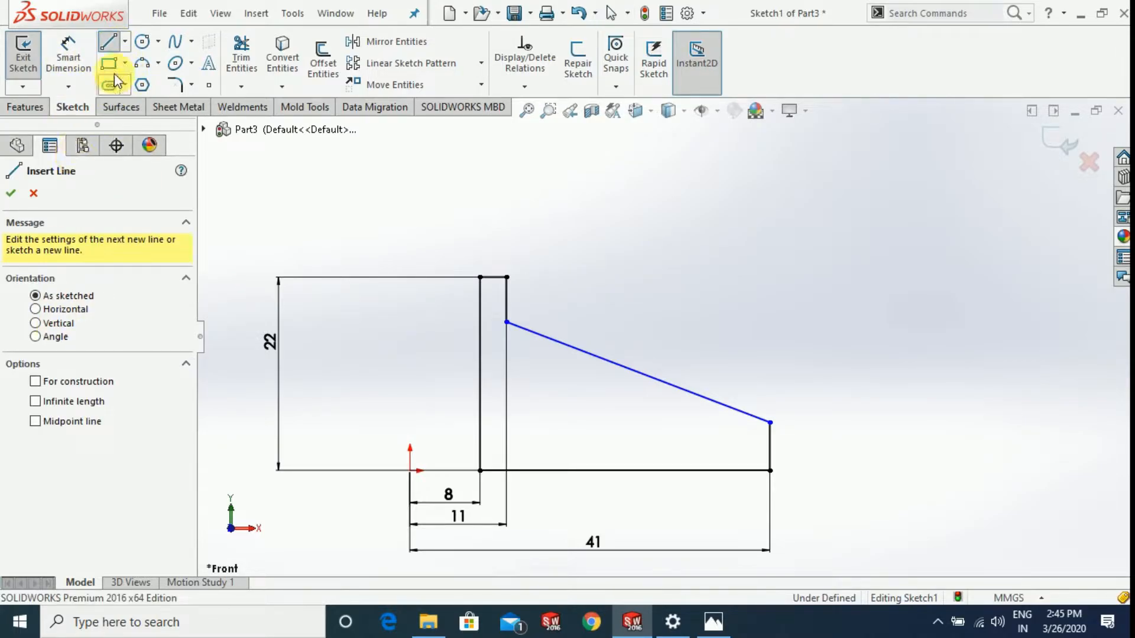
click(127, 44)
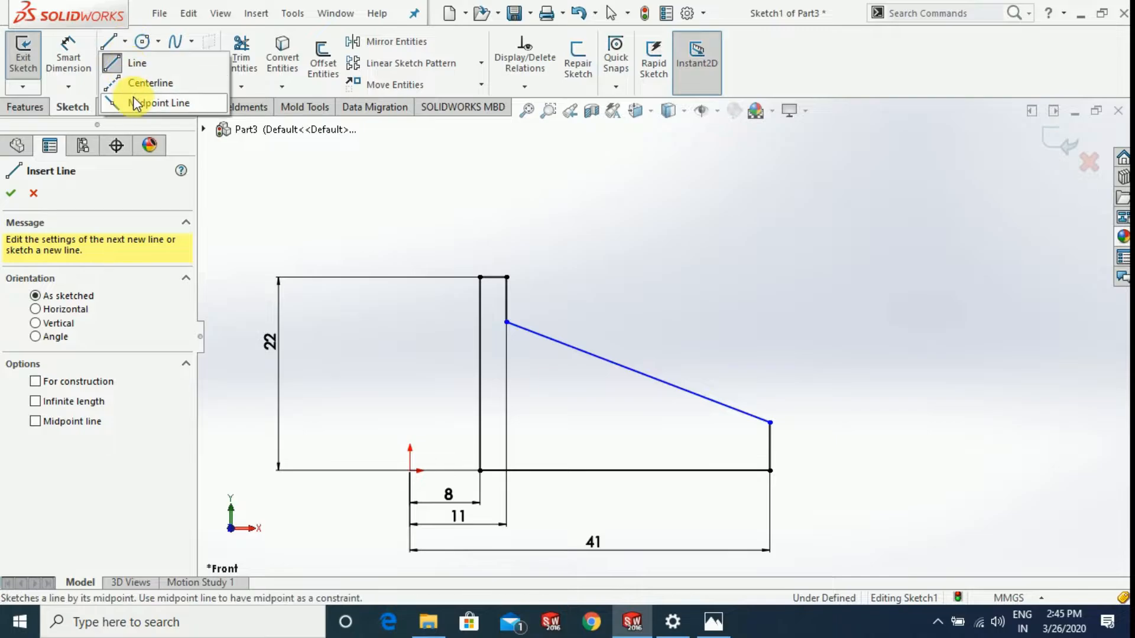
click(137, 84)
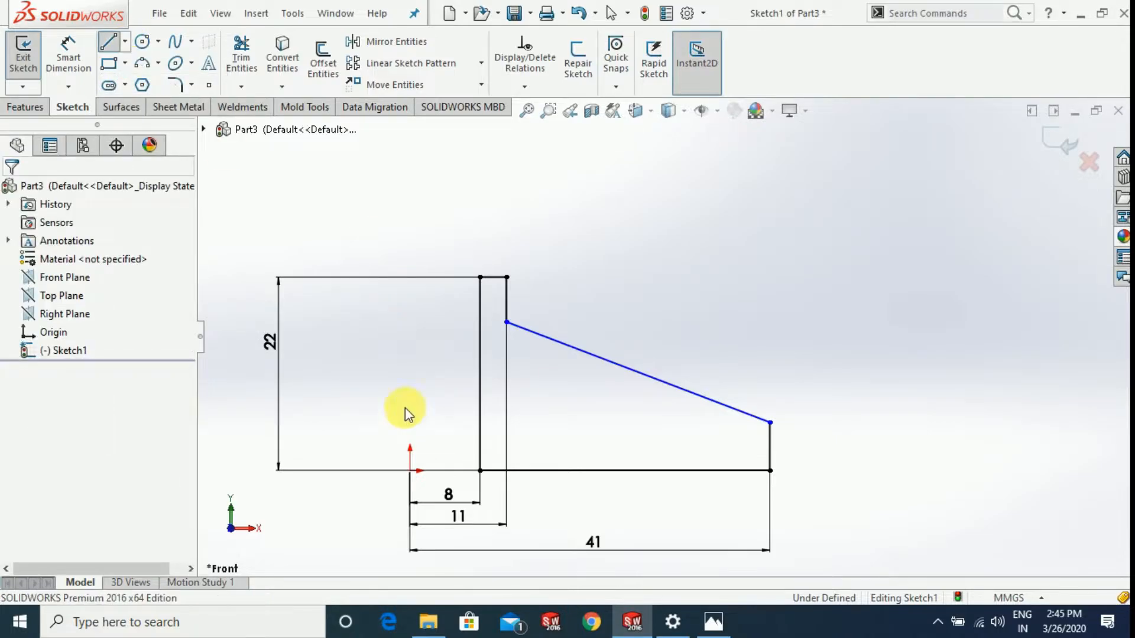
click(411, 470)
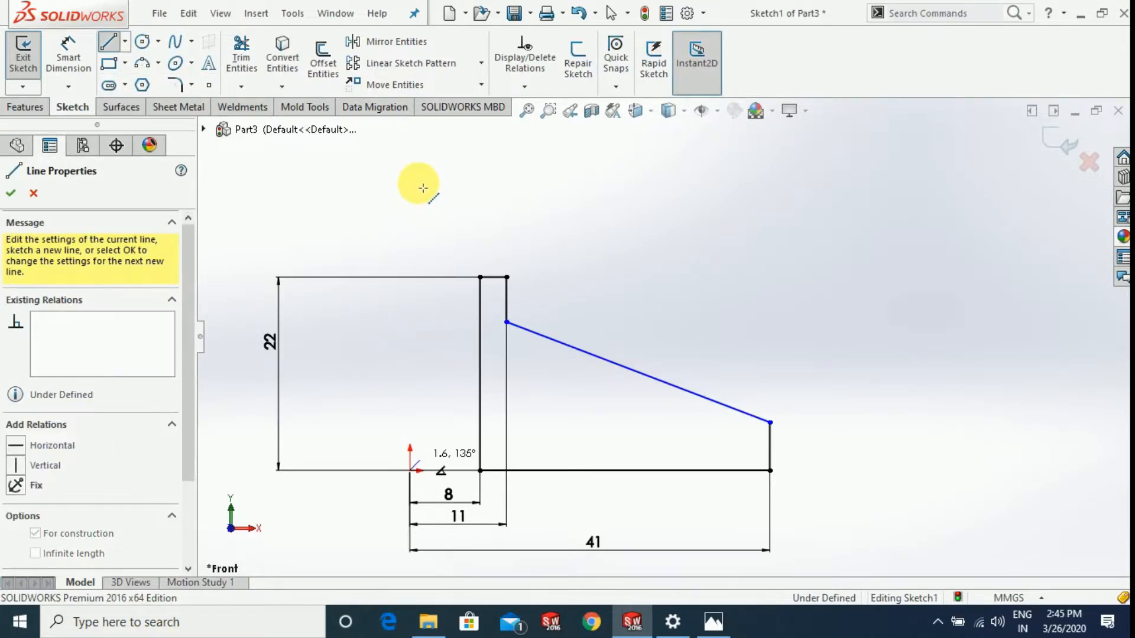
key(Escape)
drag(421, 463, 411, 201)
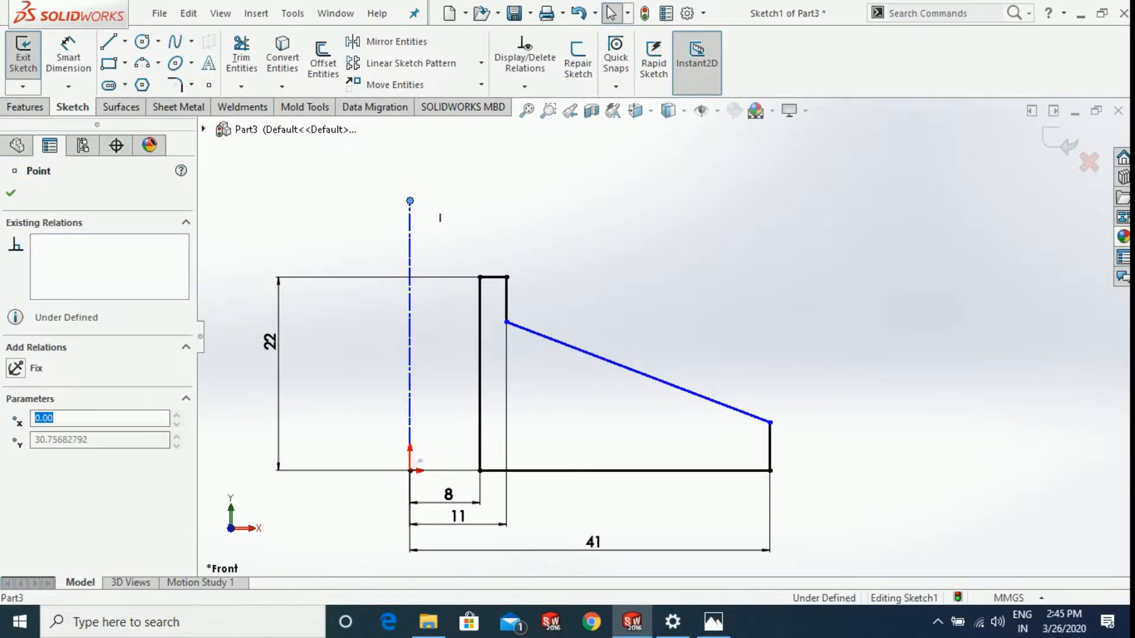
Following the reference drawing, dimension the angle between the centerline and the profile's sloped line as 112°.
scroll(621, 358, up, 2)
scroll(613, 337, down, 1)
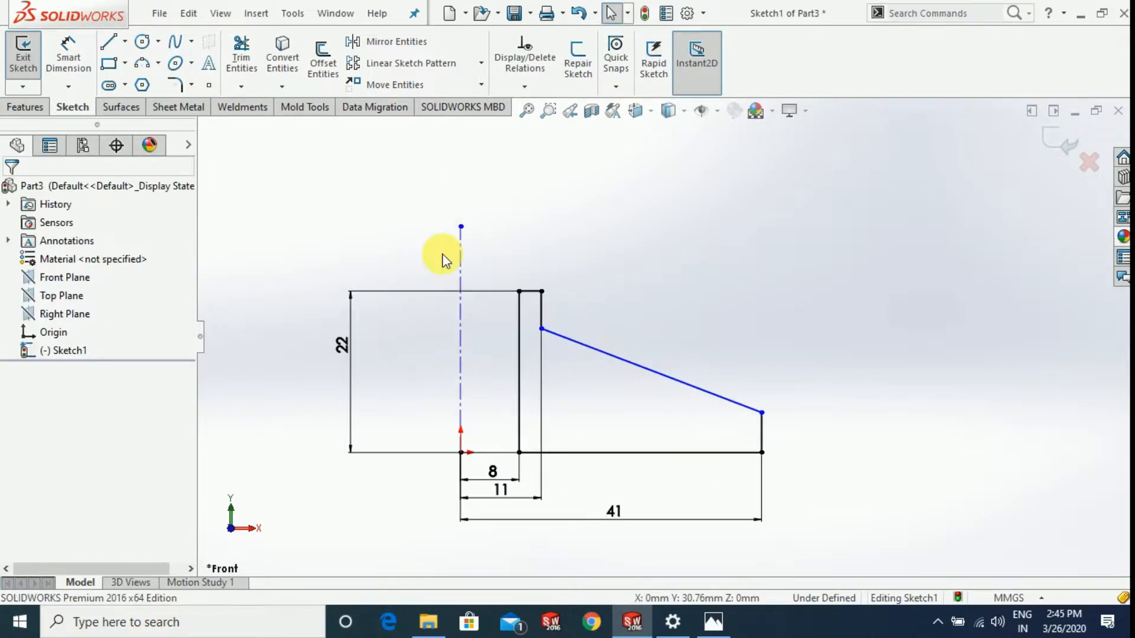
click(68, 56)
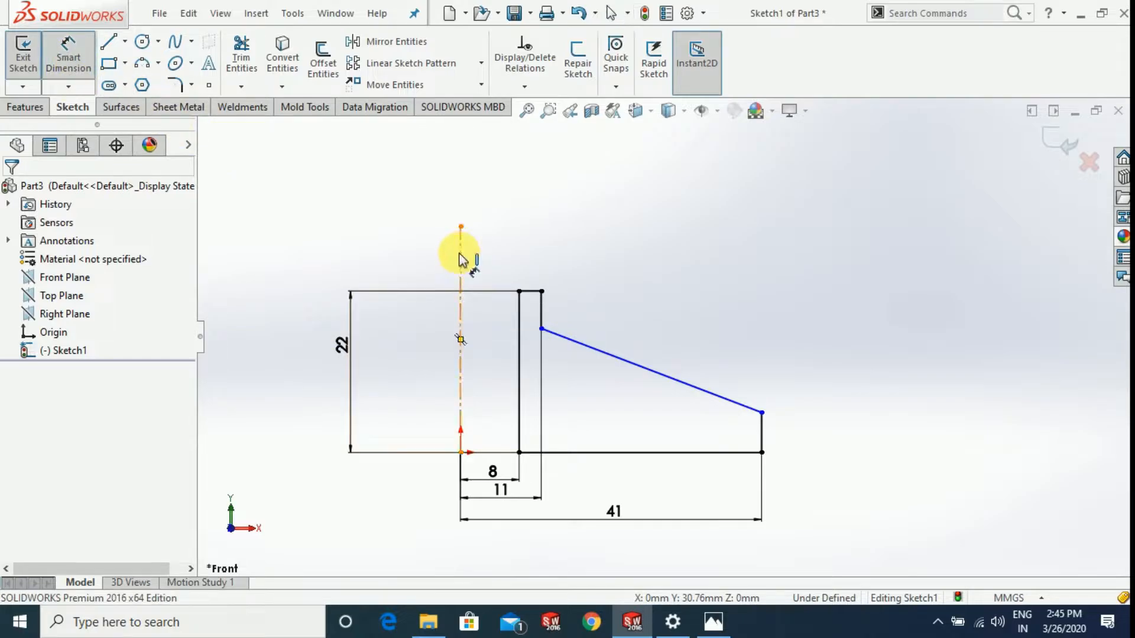
click(468, 273)
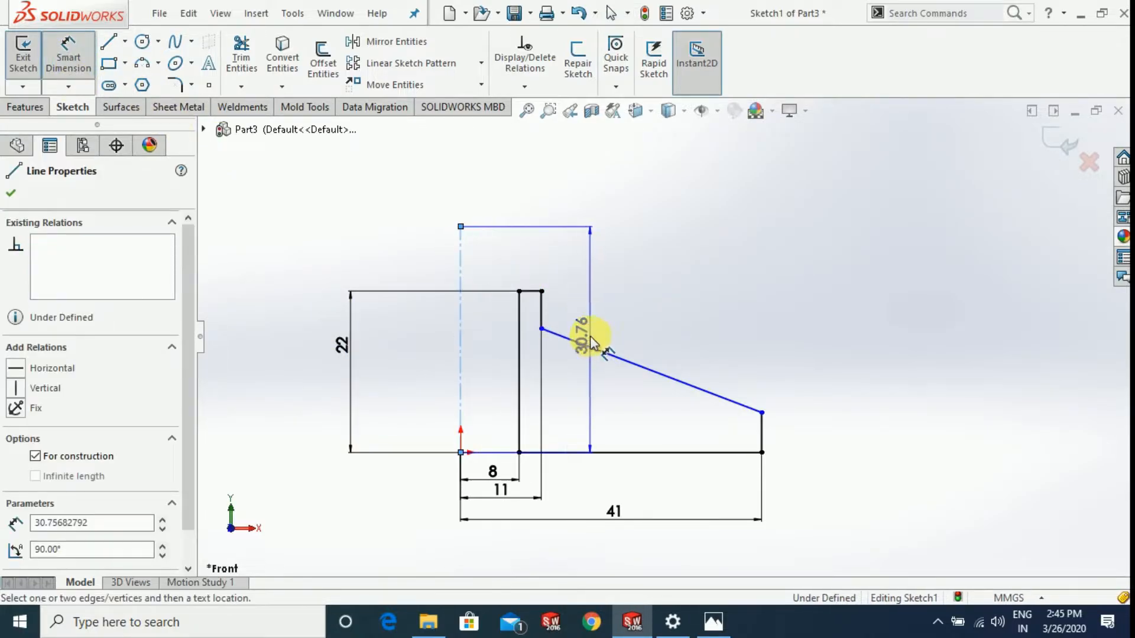
click(598, 353)
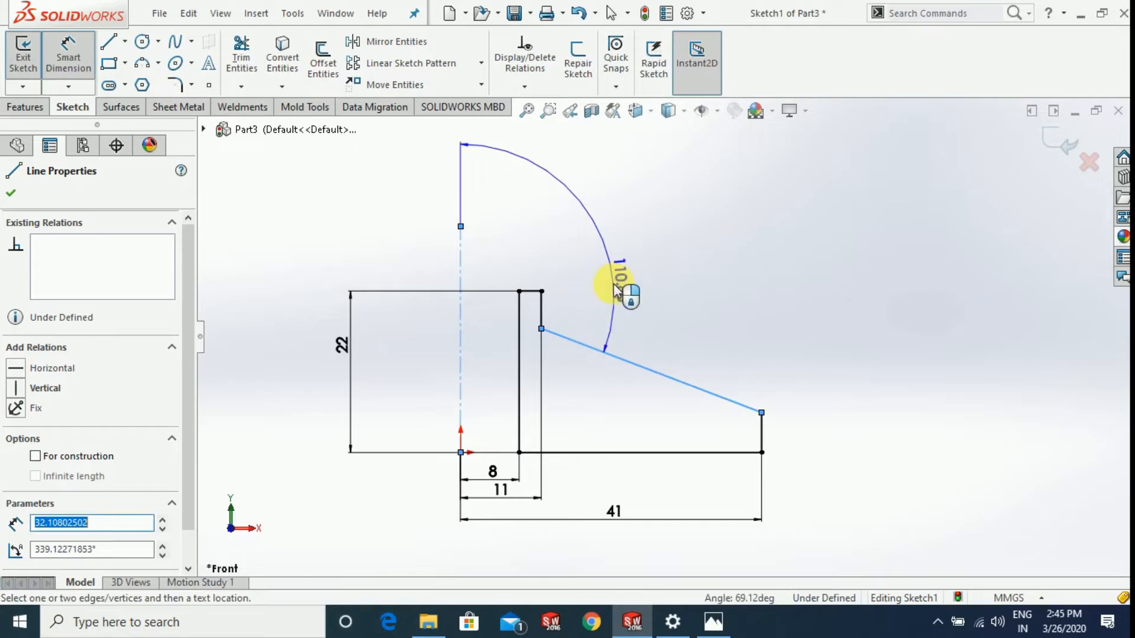
click(625, 289)
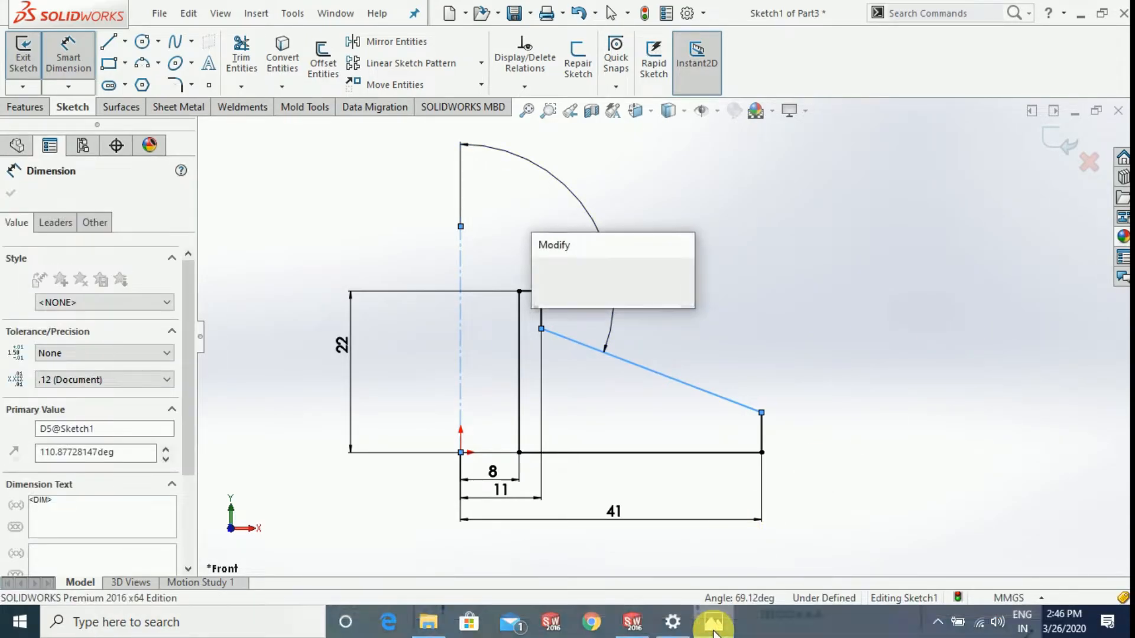
click(714, 624)
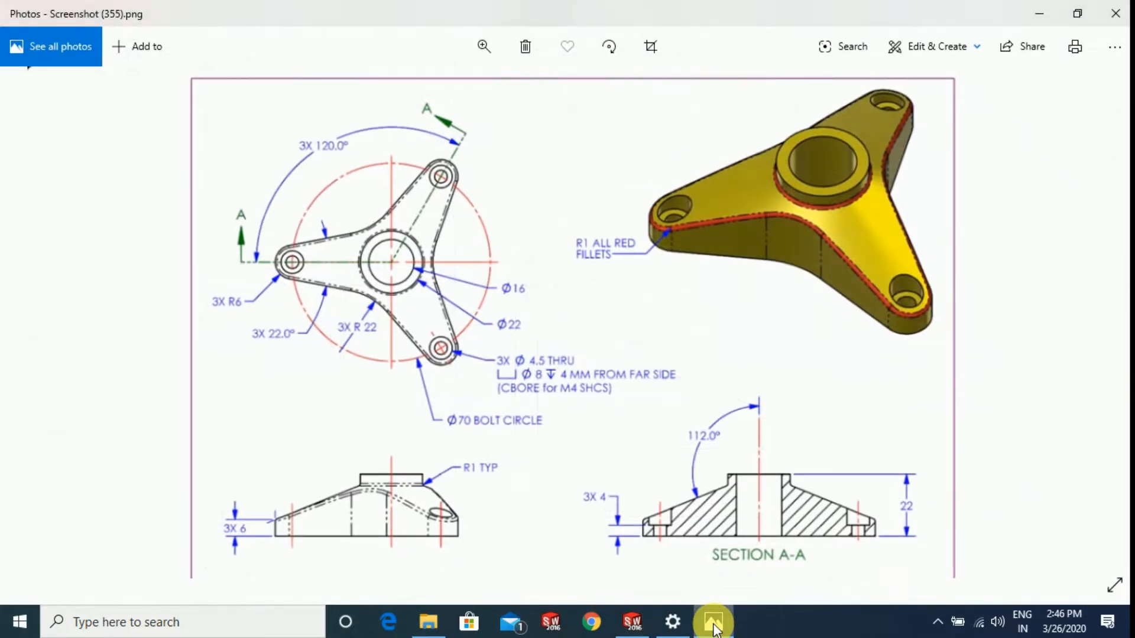
click(716, 623)
double_click(618, 324)
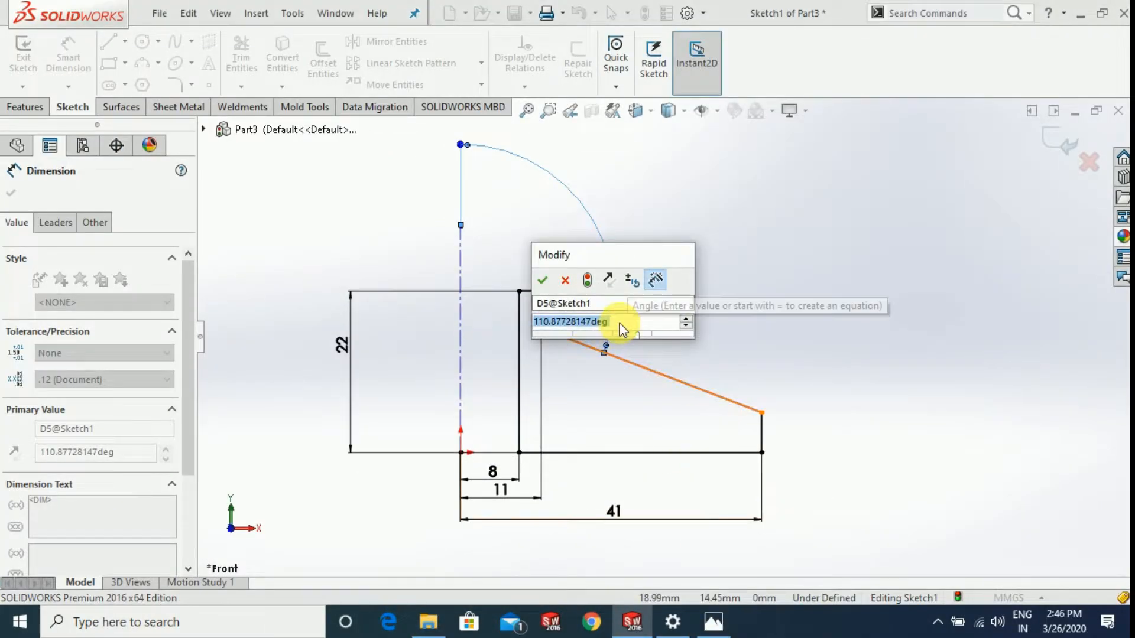
text(110)
key(Return)
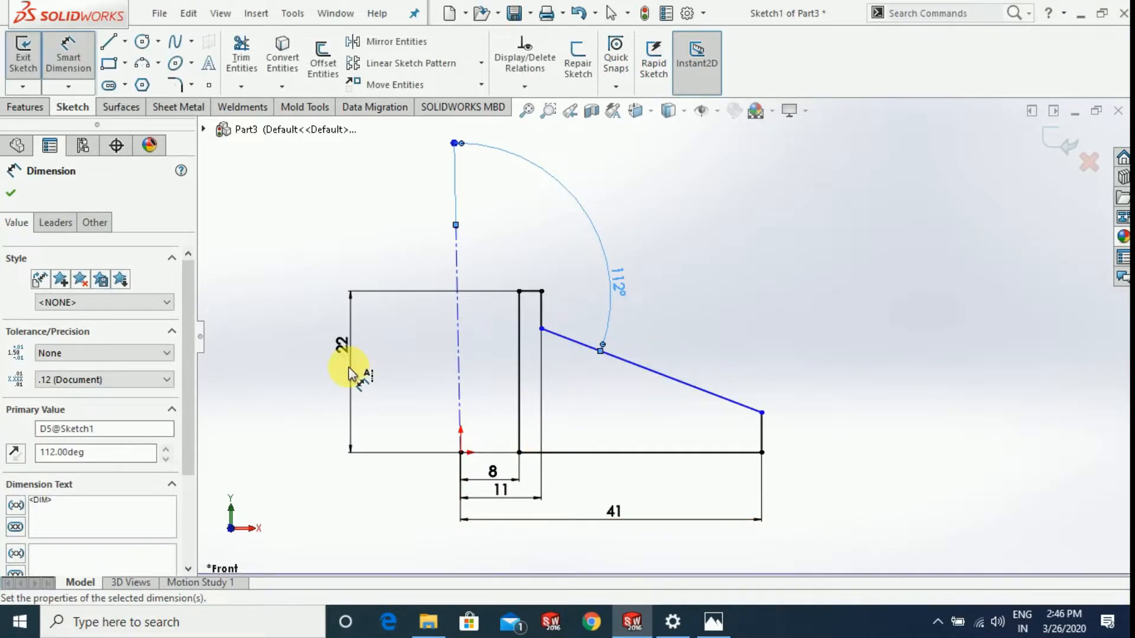
key(Escape)
key(Escape)
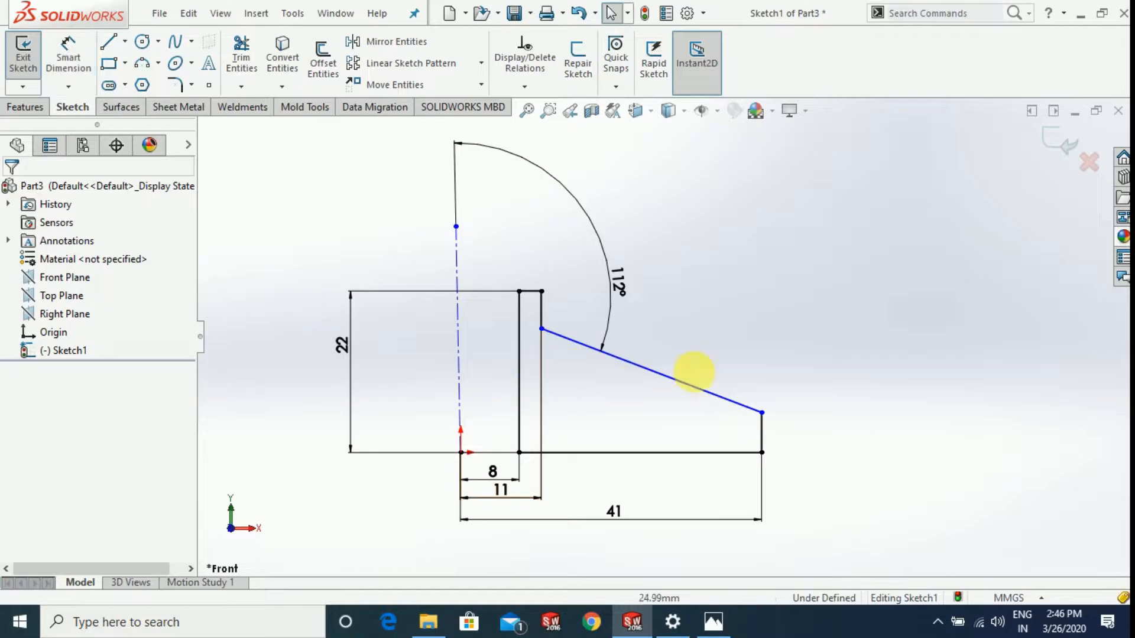
Dimension the short vertical line at the profile's outer end and set its height to 6 mm.
click(68, 53)
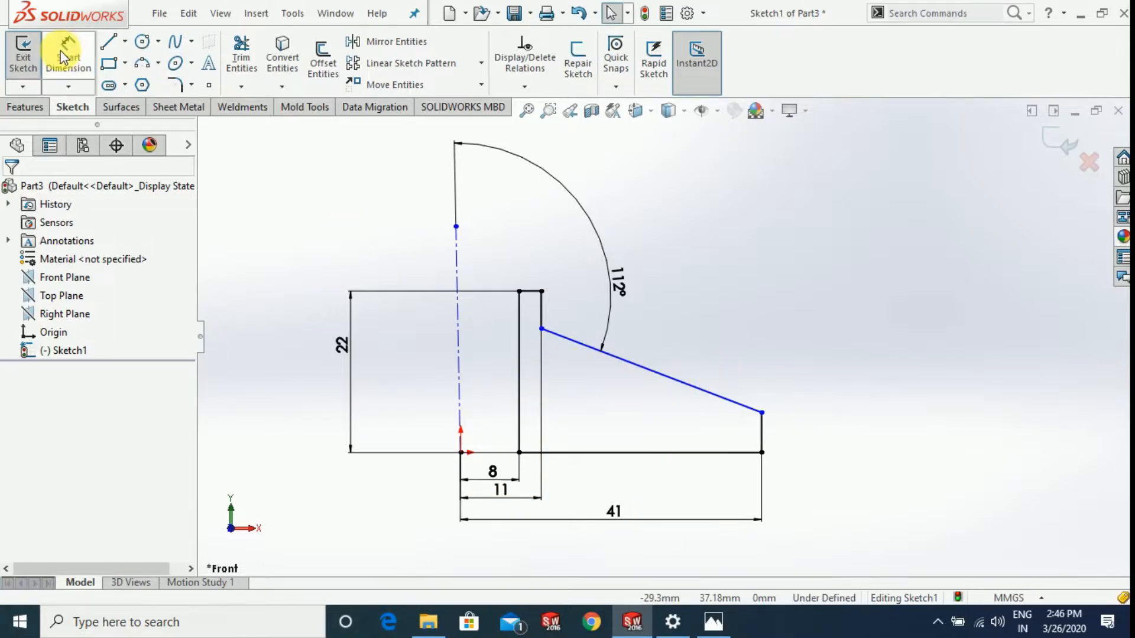
click(794, 435)
click(809, 436)
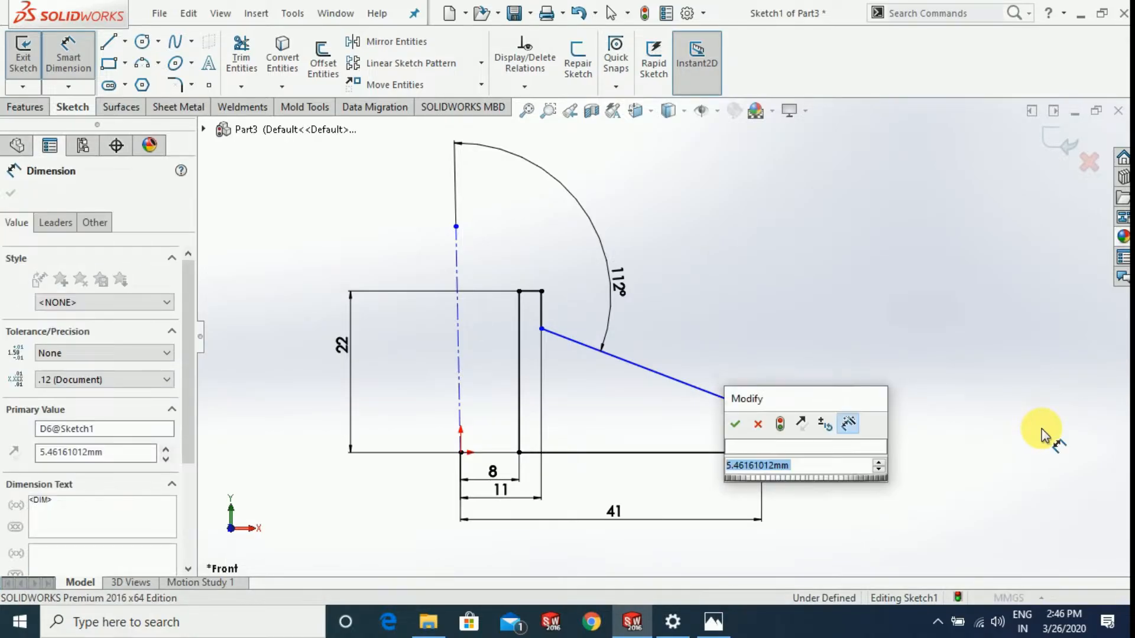
text(6)
key(Escape)
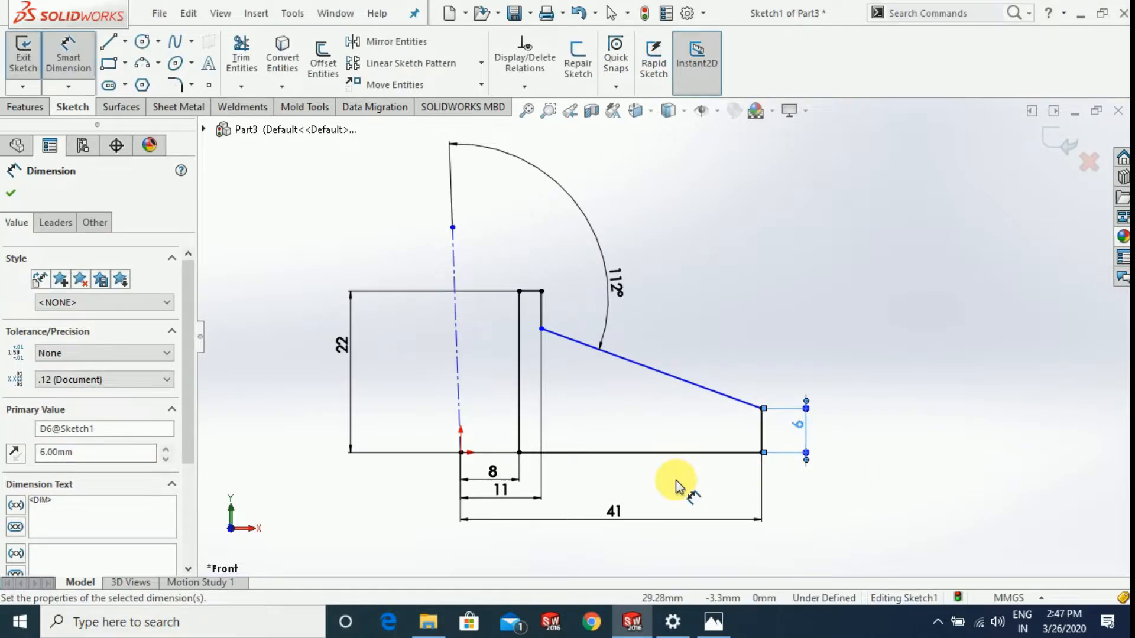
key(Escape)
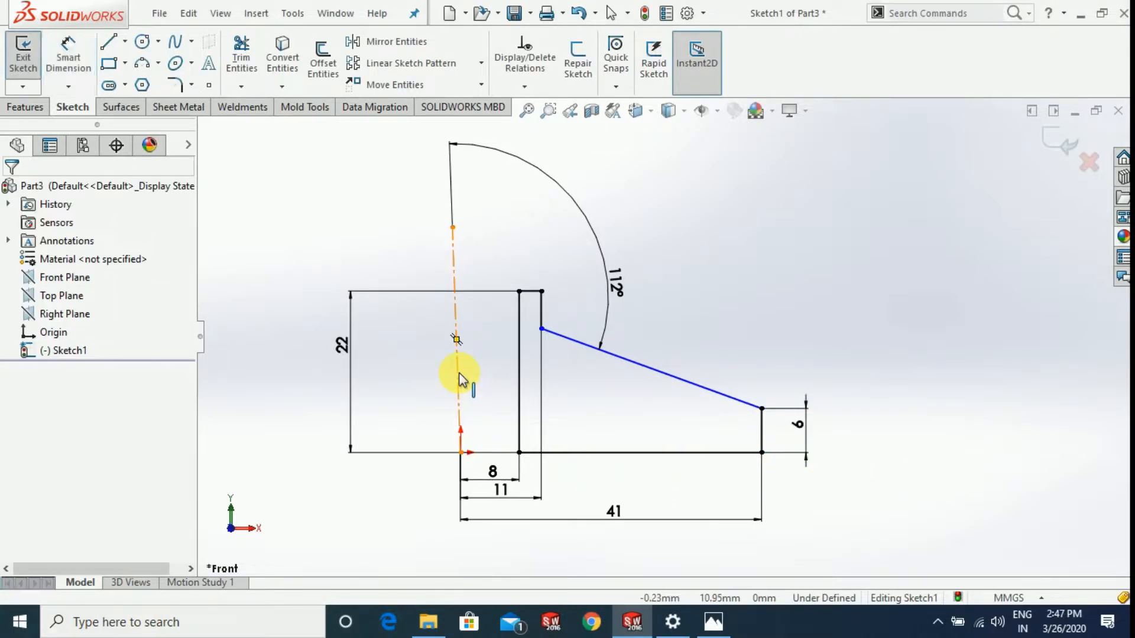
Add a vertical relation to the tilted centerline through the origin.
click(459, 373)
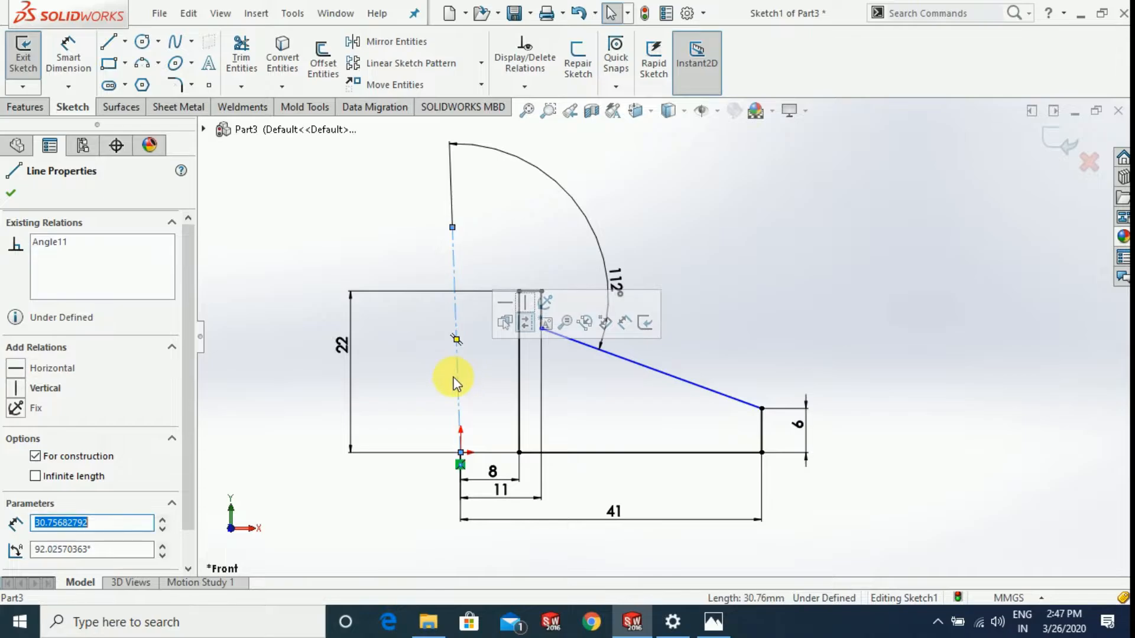
click(528, 303)
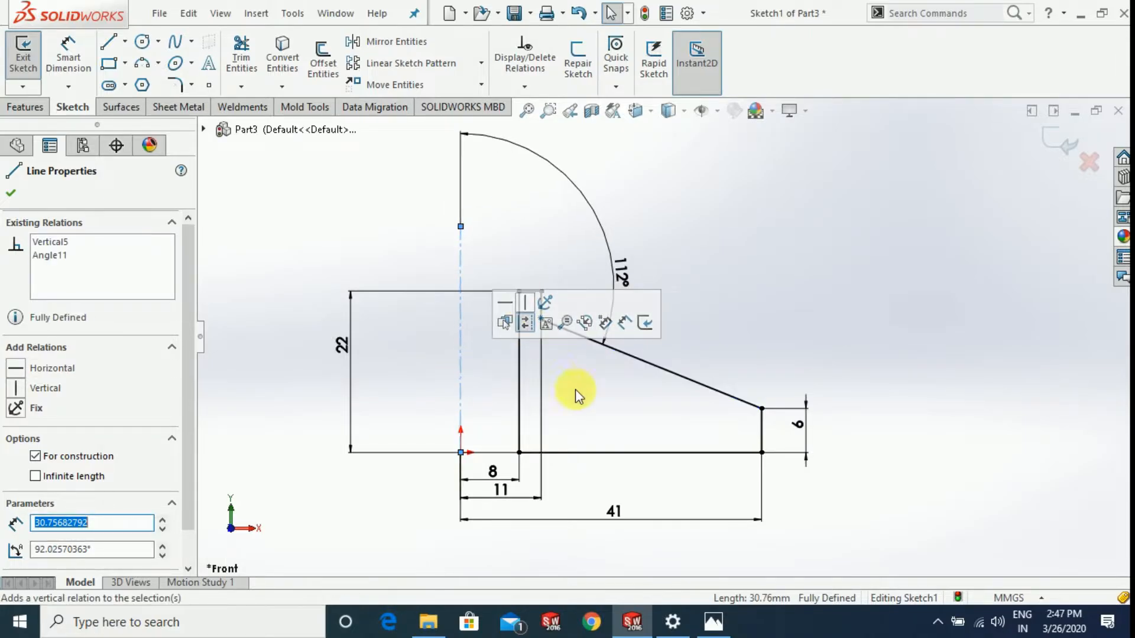
click(616, 412)
scroll(802, 498, up, 1)
scroll(644, 334, up, 1)
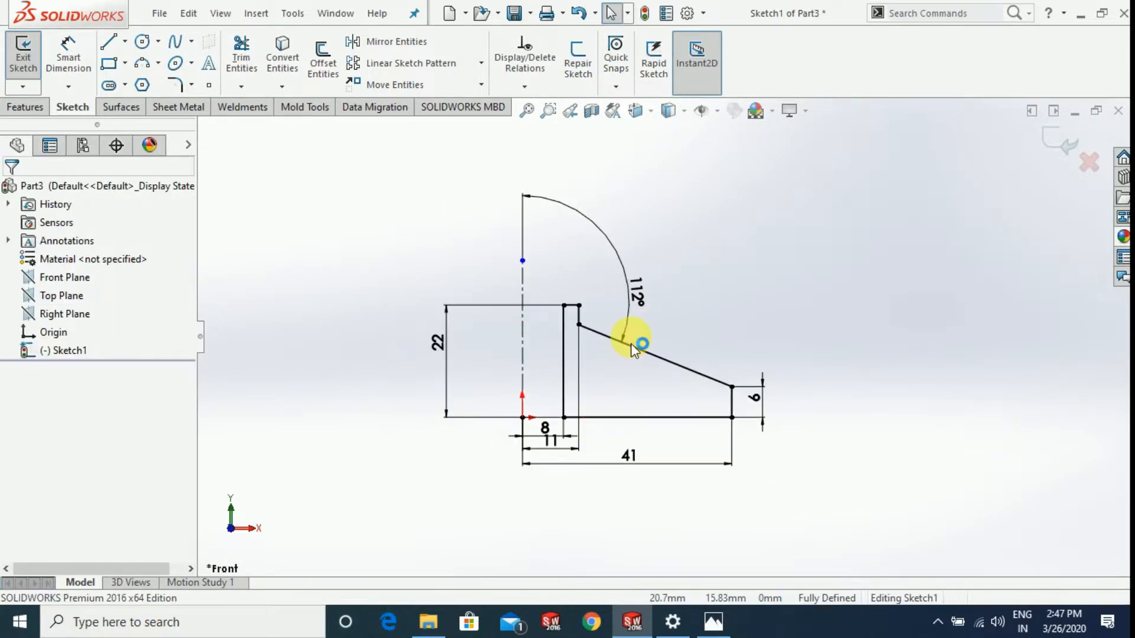
scroll(648, 414, down, 2)
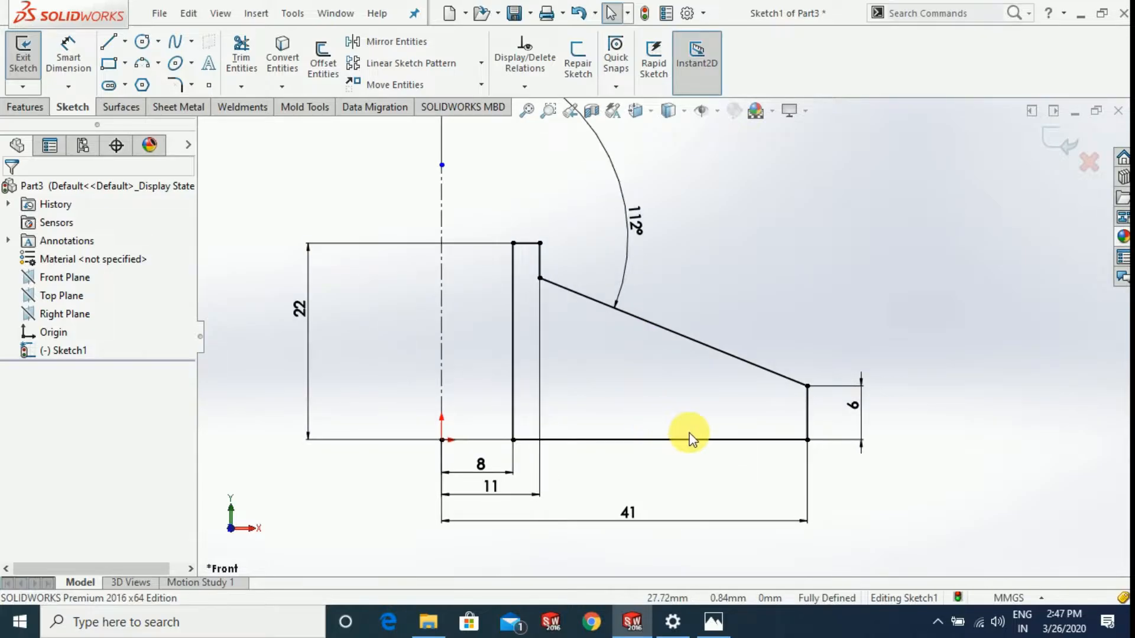
scroll(639, 355, up, 1)
scroll(653, 369, down, 1)
scroll(655, 369, up, 1)
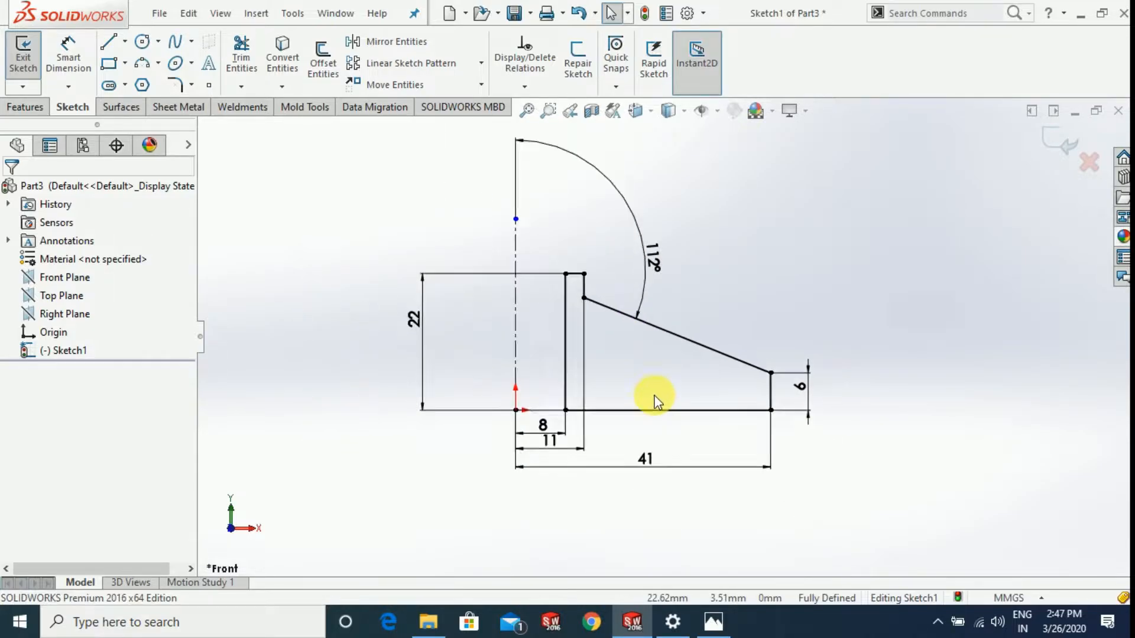
scroll(656, 367, down, 2)
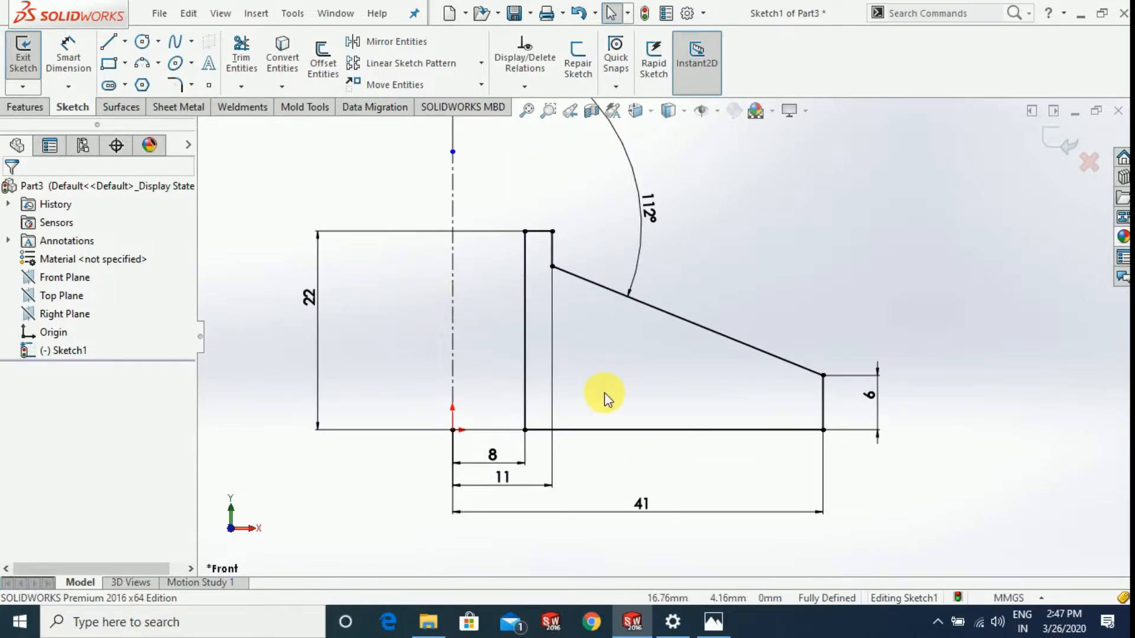
scroll(680, 331, up, 1)
scroll(704, 322, up, 1)
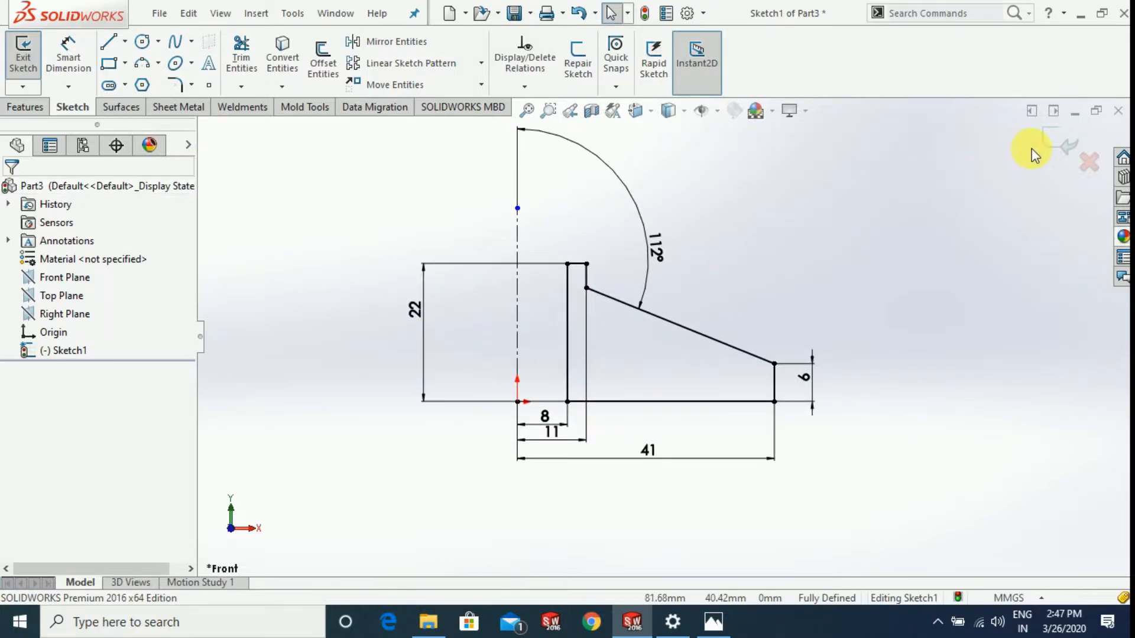
Close the profile sketch and revolve it 360° about the vertical centerline as a blind revolved boss.
click(1064, 144)
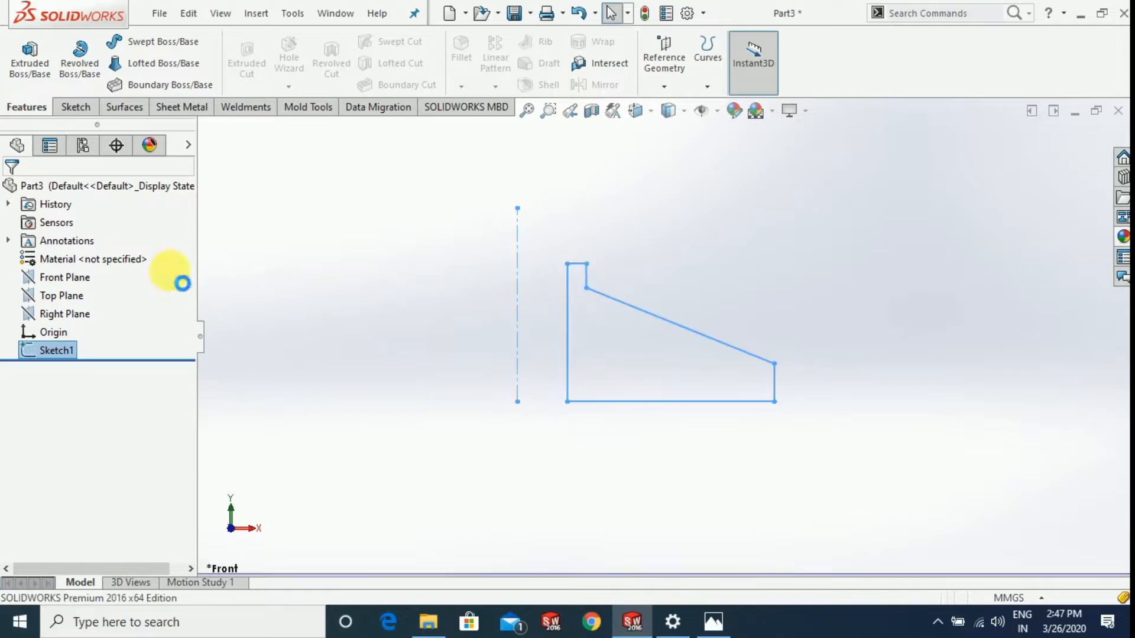
click(89, 75)
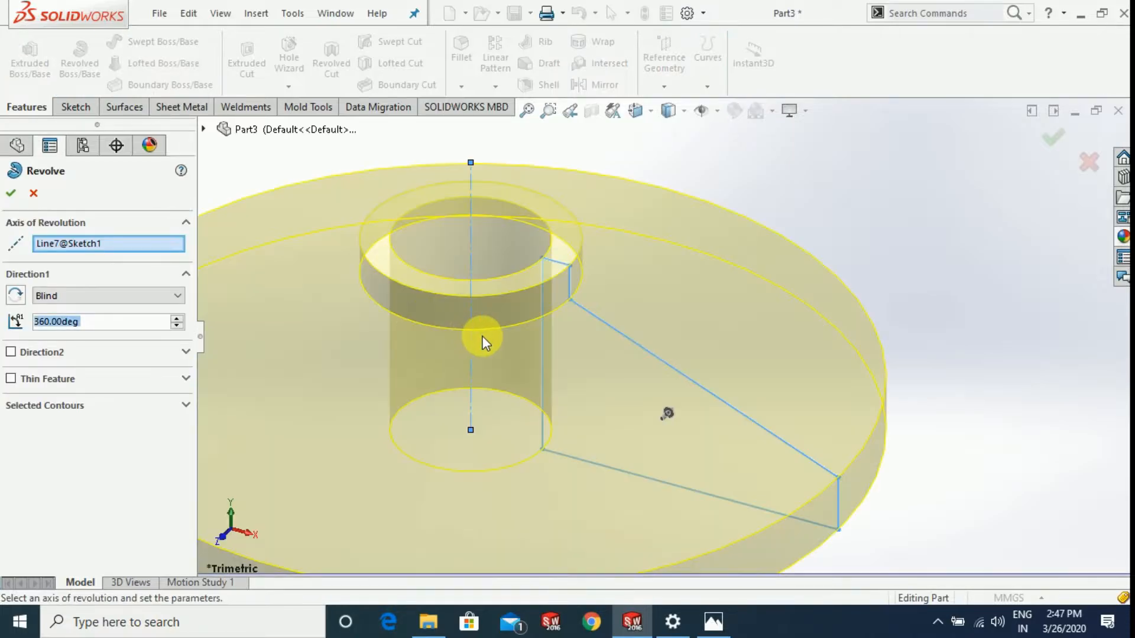
middle_drag(742, 444, 710, 375)
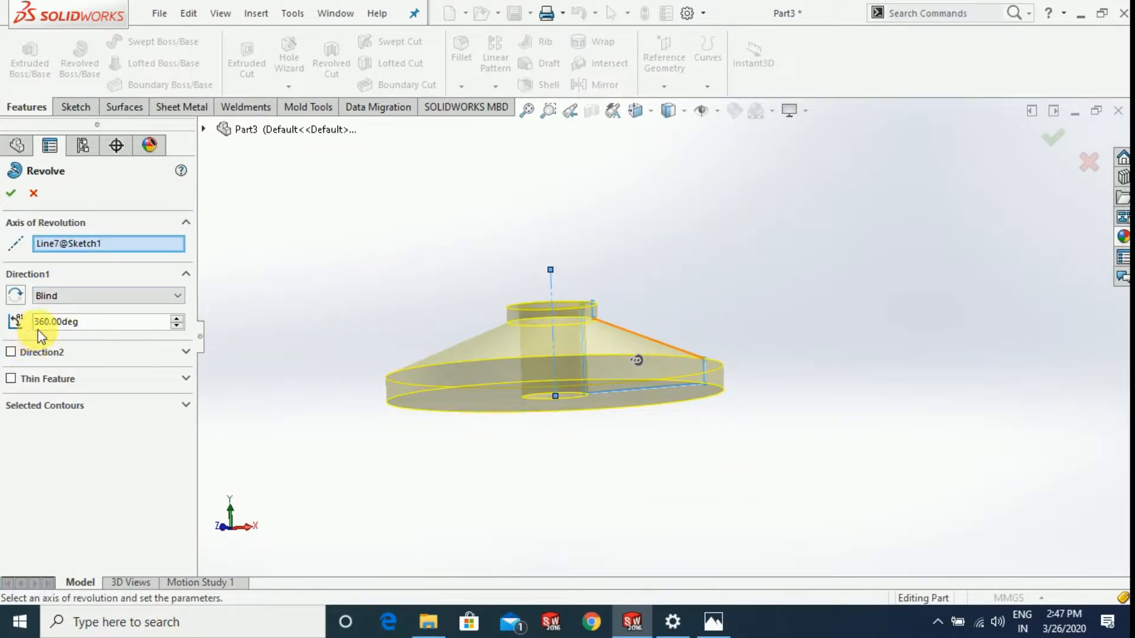
click(11, 194)
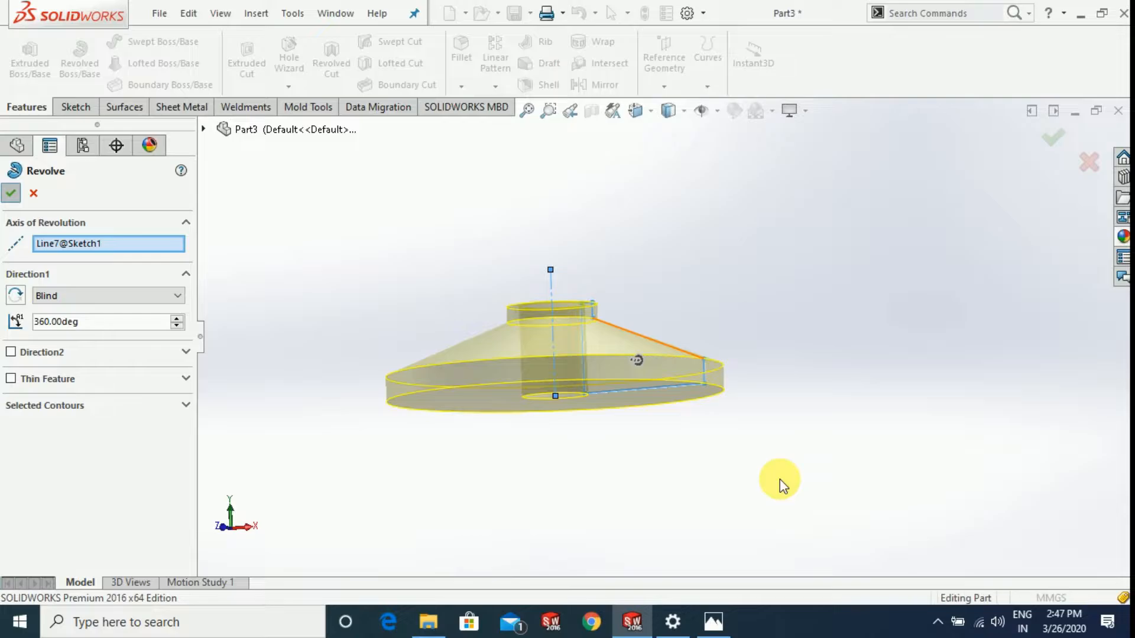
middle_drag(753, 525, 753, 487)
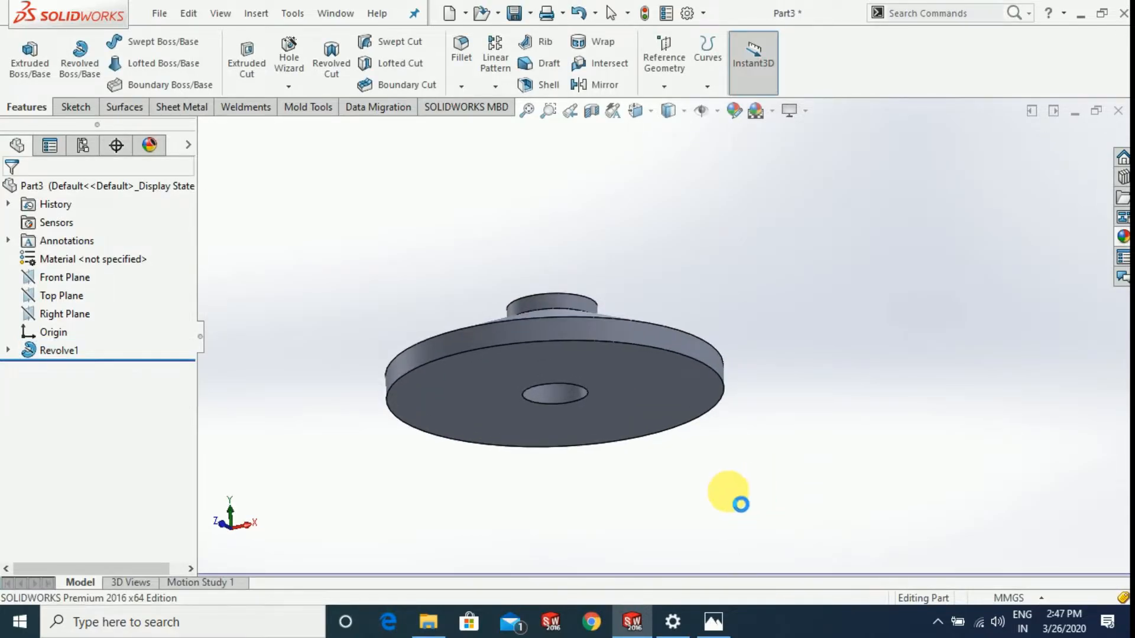
middle_drag(689, 504, 756, 518)
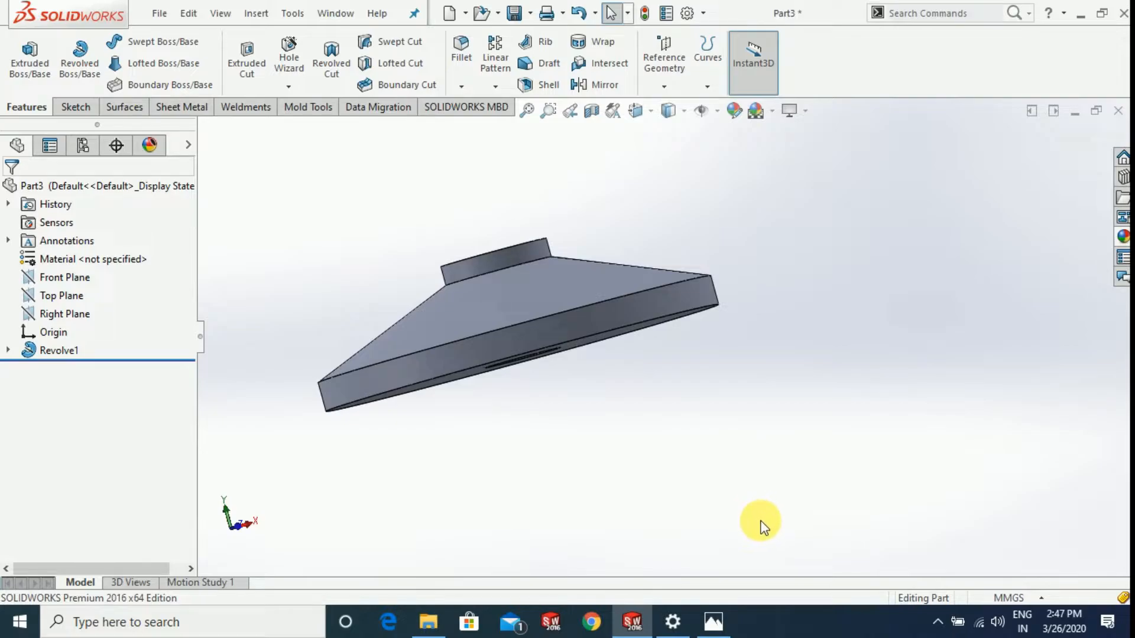
Consult the reference drawing for the plan-view dimensions and start a sketch on the revolved body's flat bottom face.
click(713, 621)
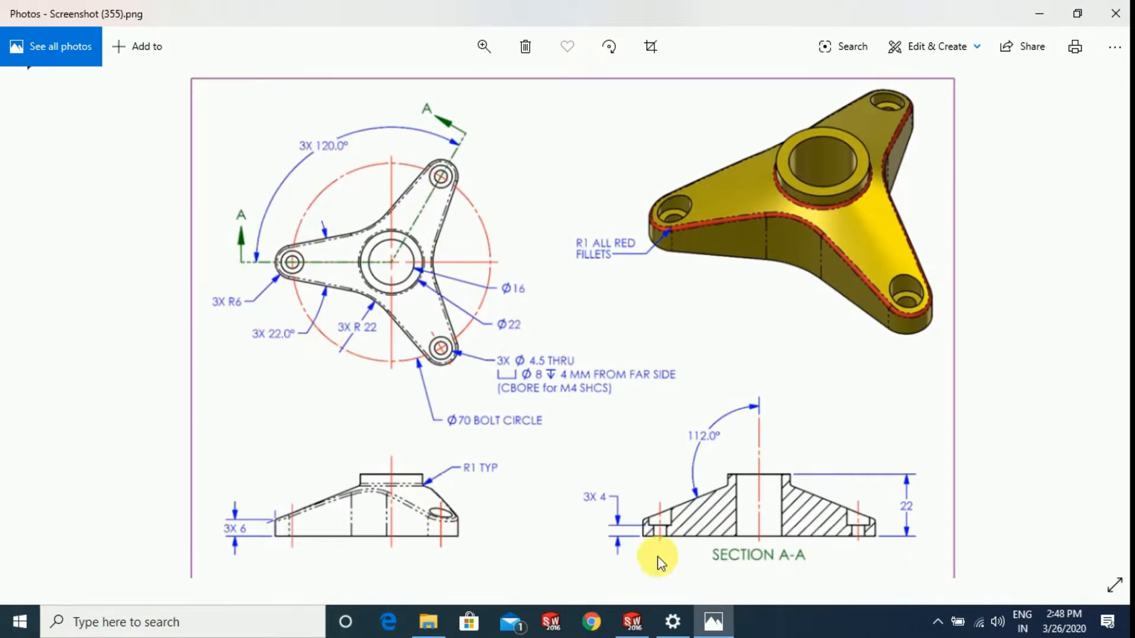
click(634, 623)
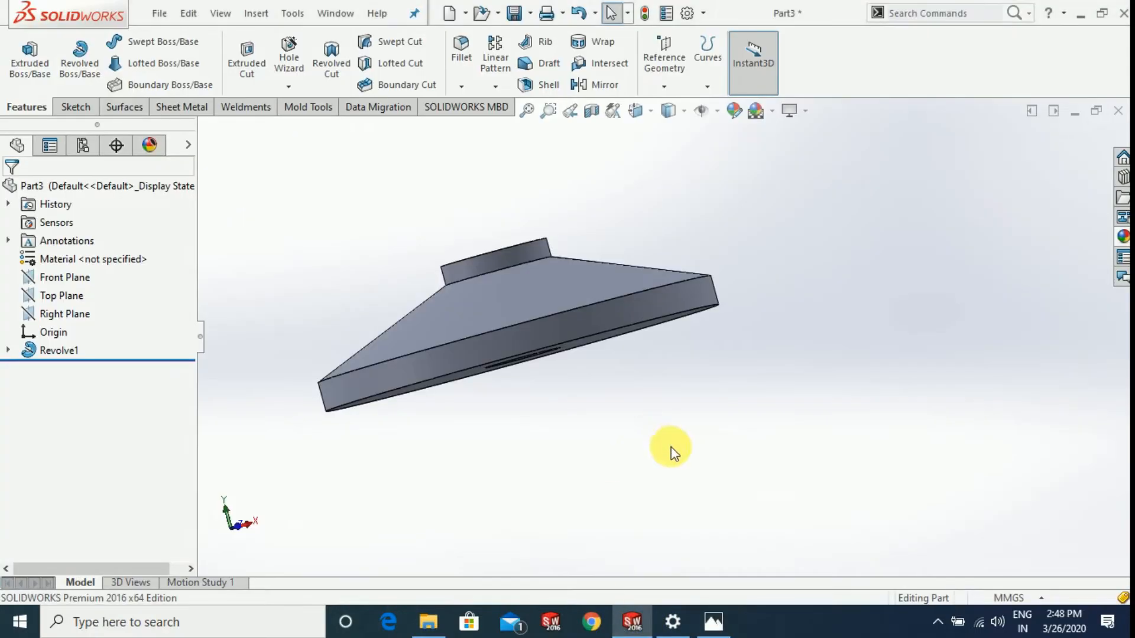
middle_drag(651, 434, 696, 291)
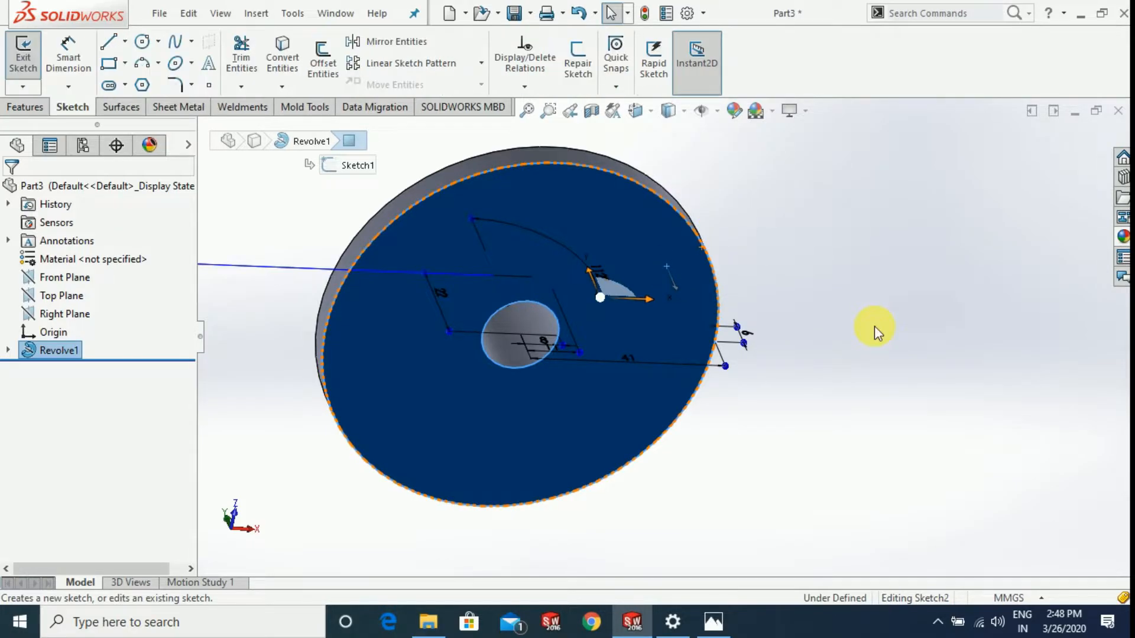
scroll(947, 395, up, 3)
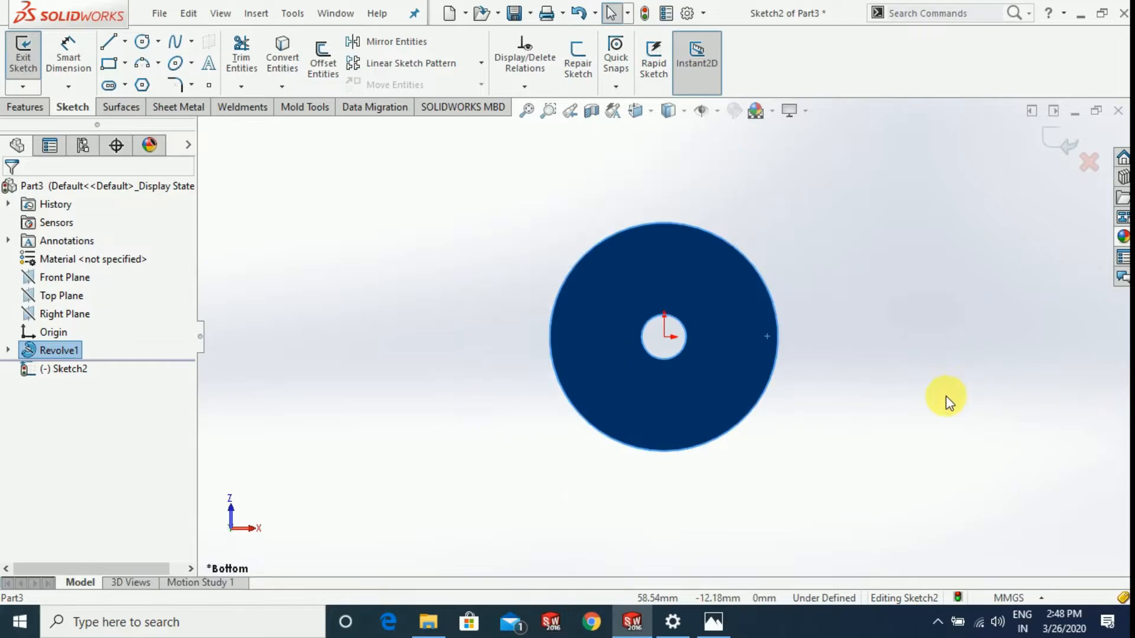
scroll(753, 323, down, 2)
scroll(757, 330, down, 2)
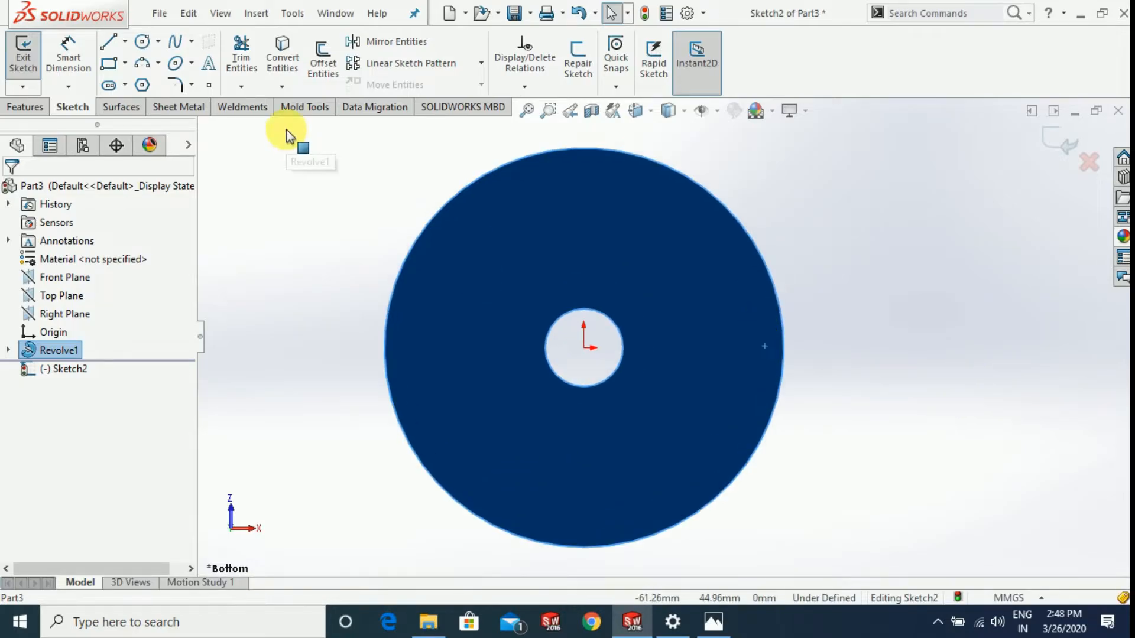
click(125, 42)
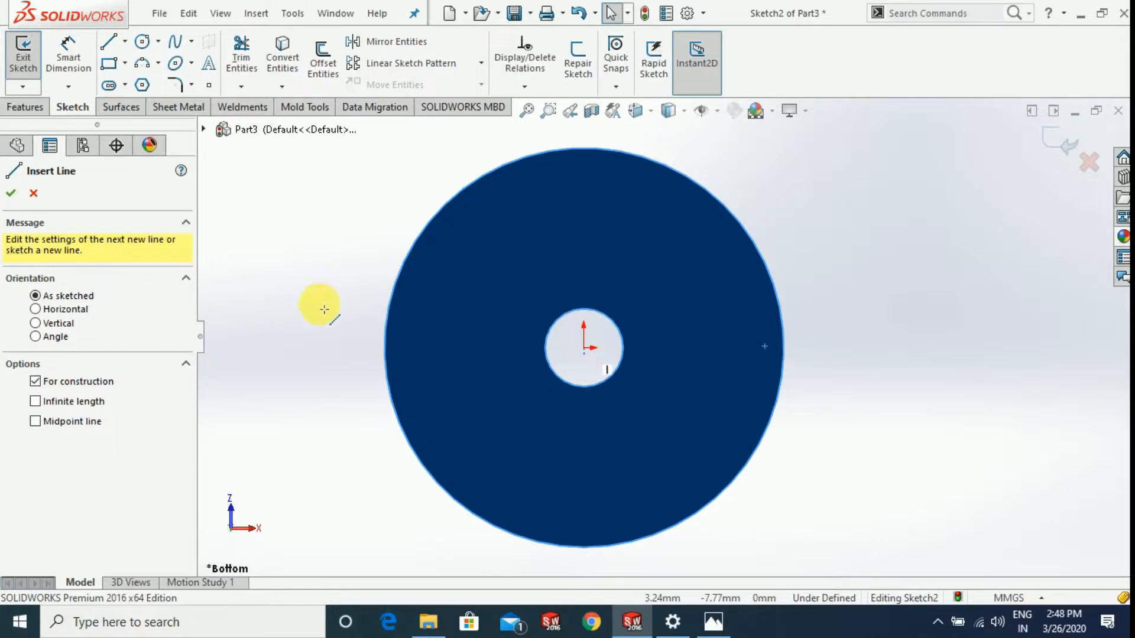
scroll(698, 443, up, 1)
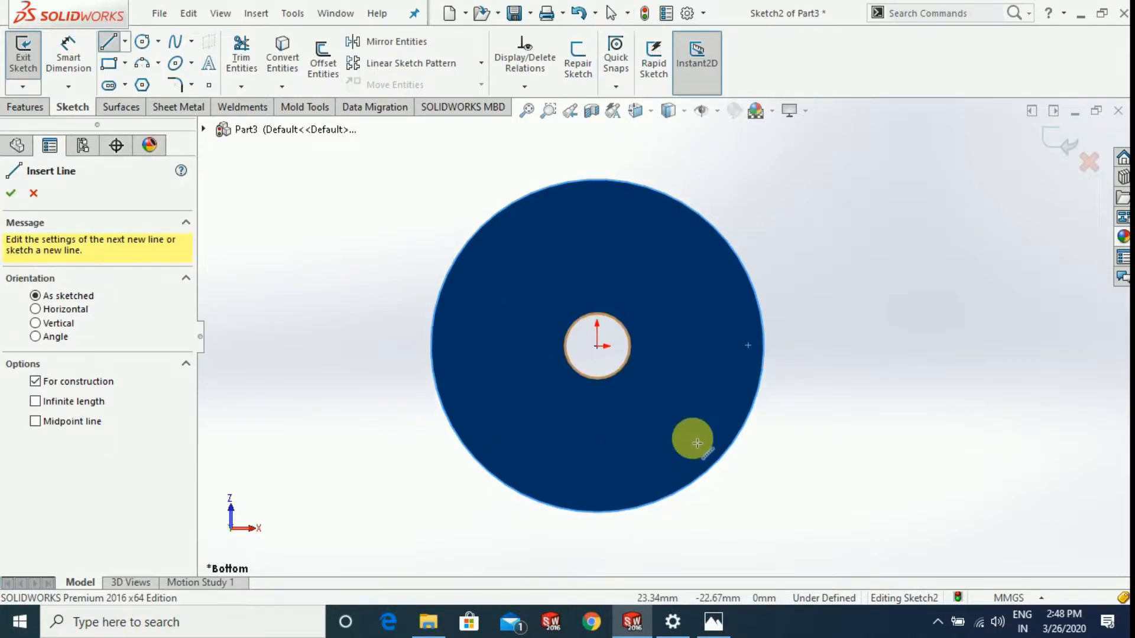
scroll(718, 312, down, 1)
click(577, 358)
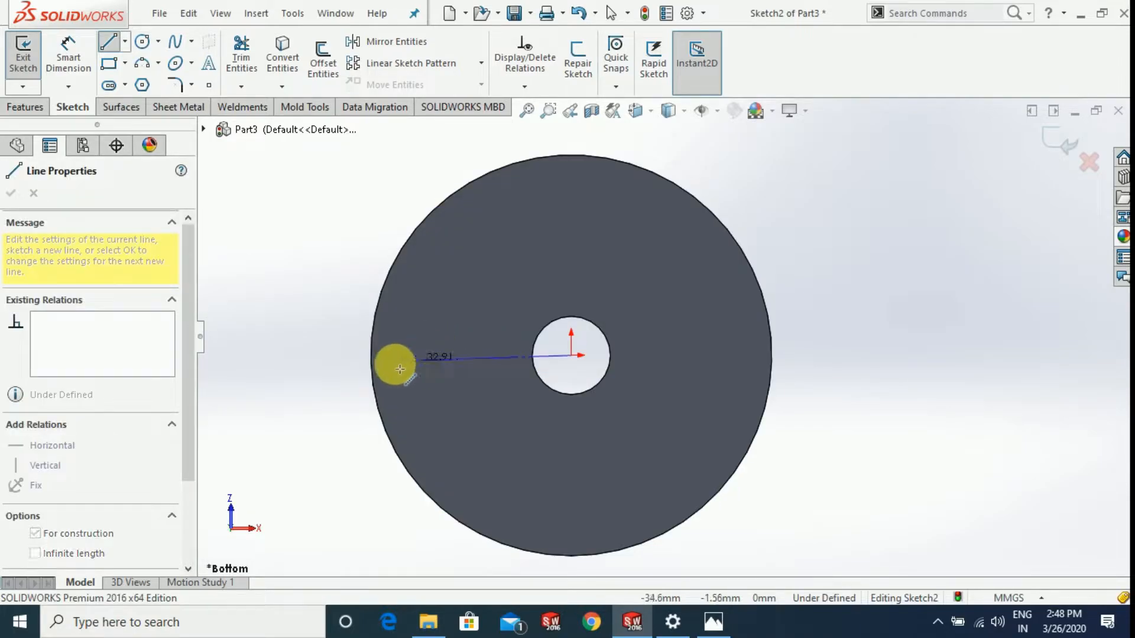
click(380, 355)
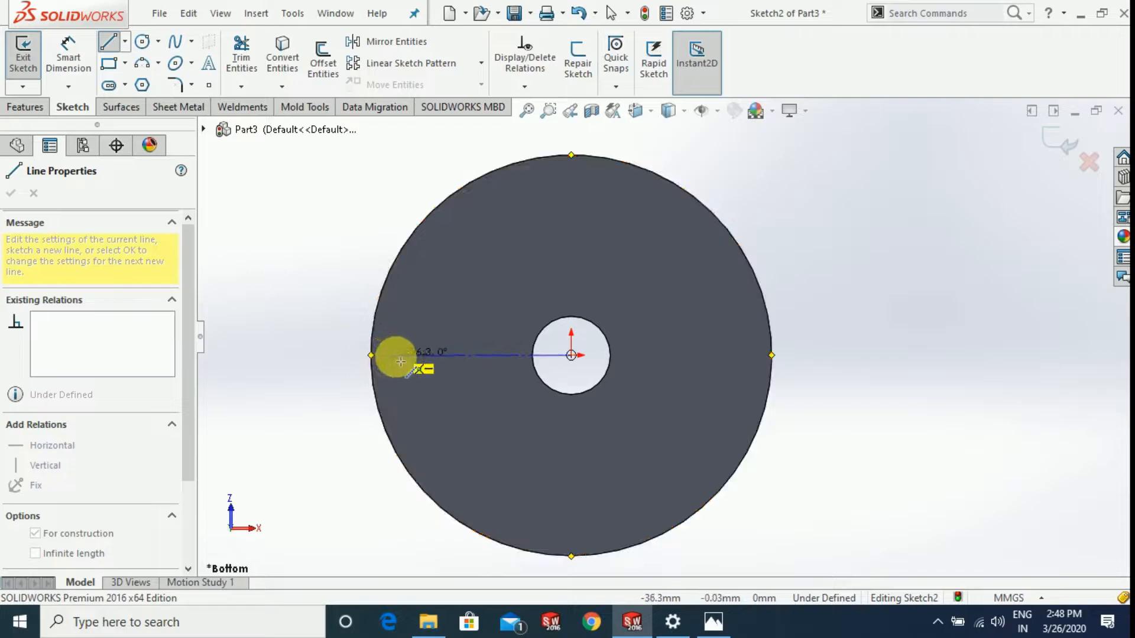
key(Escape)
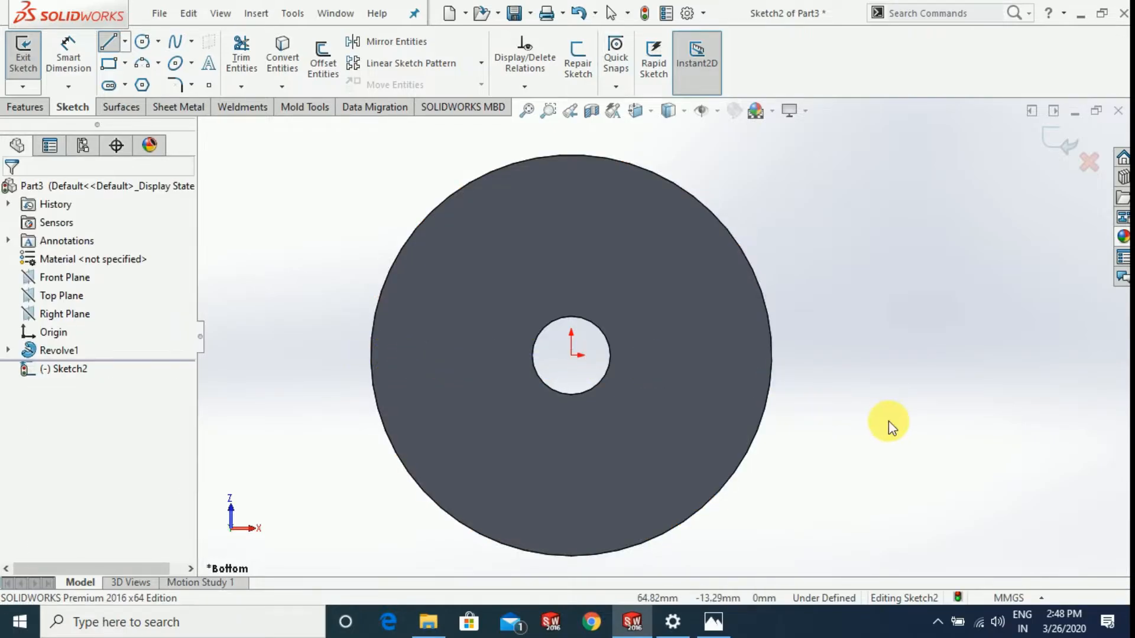
Sketch a circle about 61 mm in diameter on the bottom face, centered on the origin.
scroll(889, 421, up, 1)
scroll(863, 378, down, 1)
scroll(839, 367, up, 1)
scroll(680, 296, up, 1)
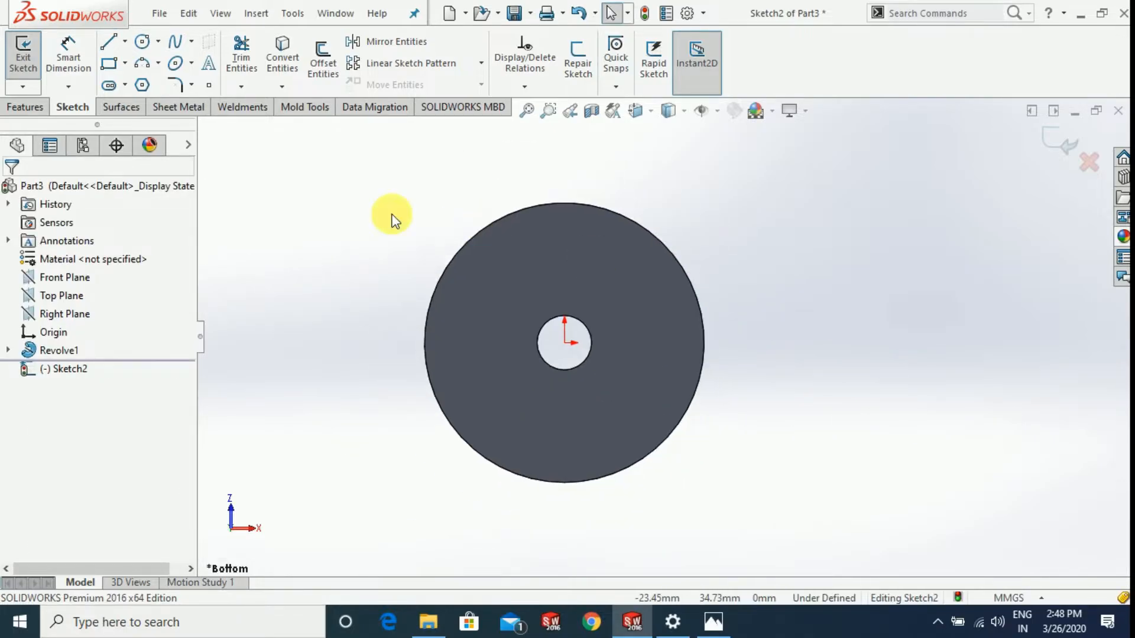
scroll(727, 284, down, 1)
click(158, 41)
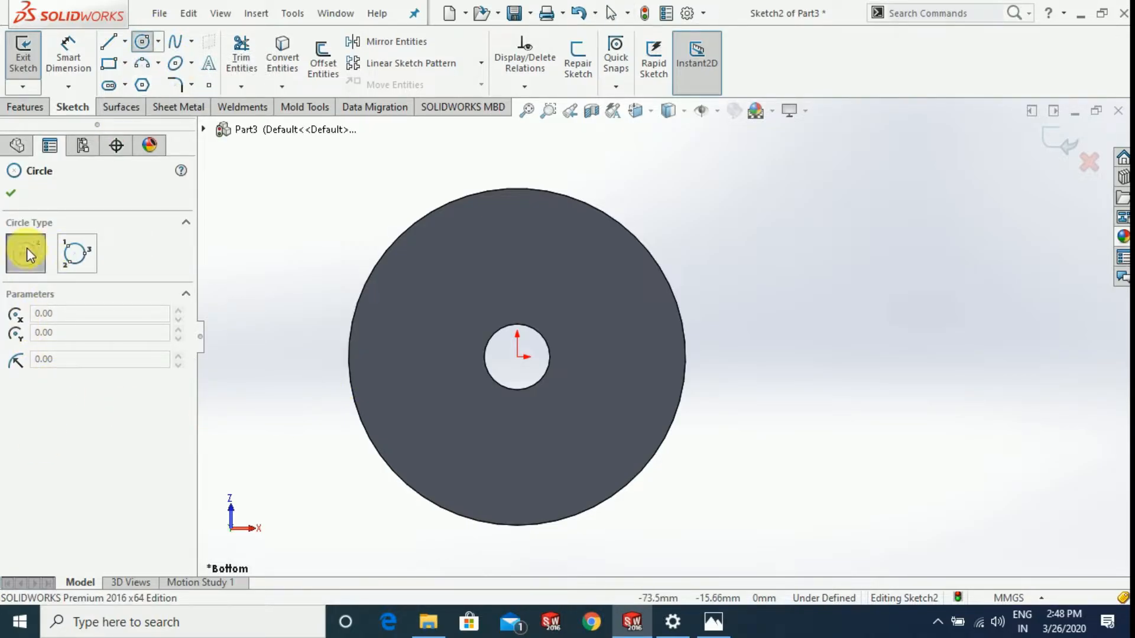
click(521, 365)
click(634, 405)
key(Escape)
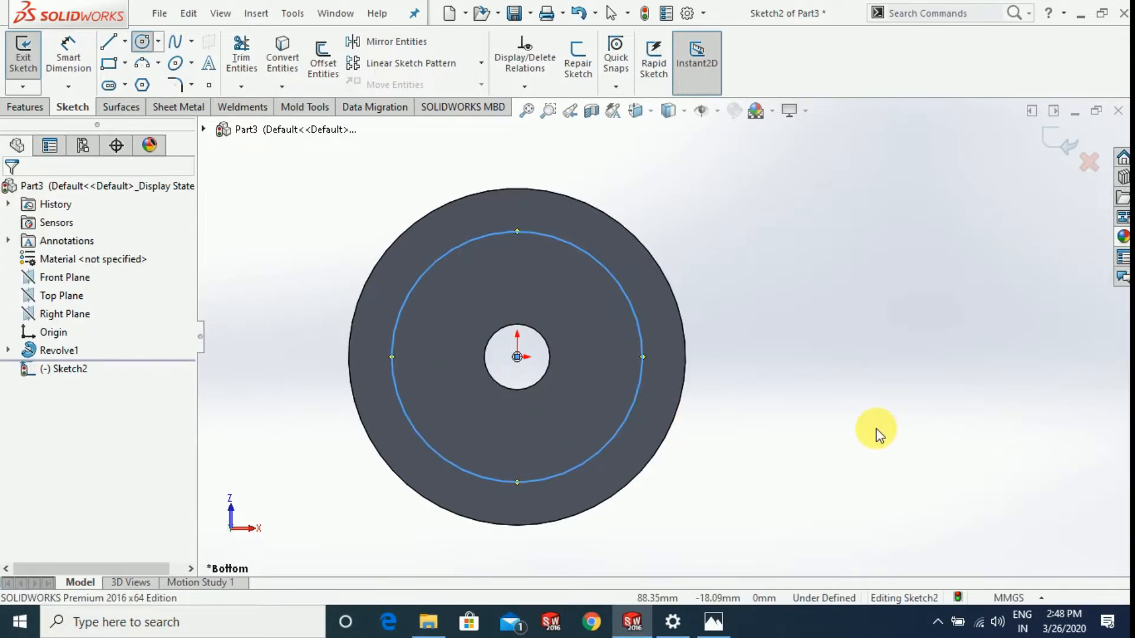
Dimension the origin-centered circle's diameter and set it to 70 mm for the bolt circle.
click(68, 55)
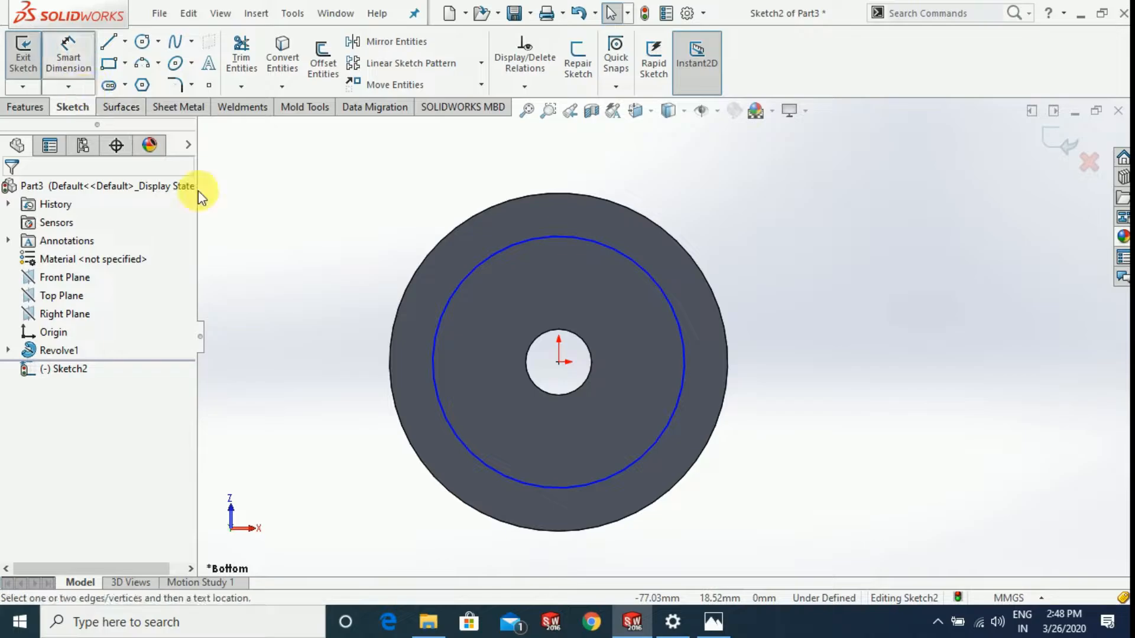
click(681, 329)
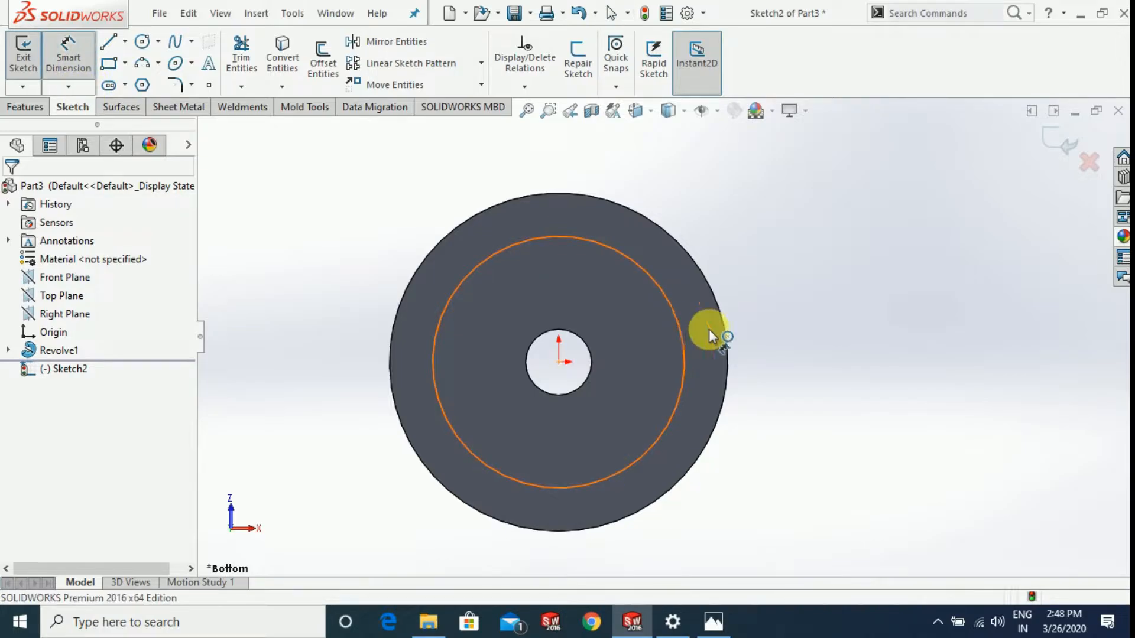
click(861, 328)
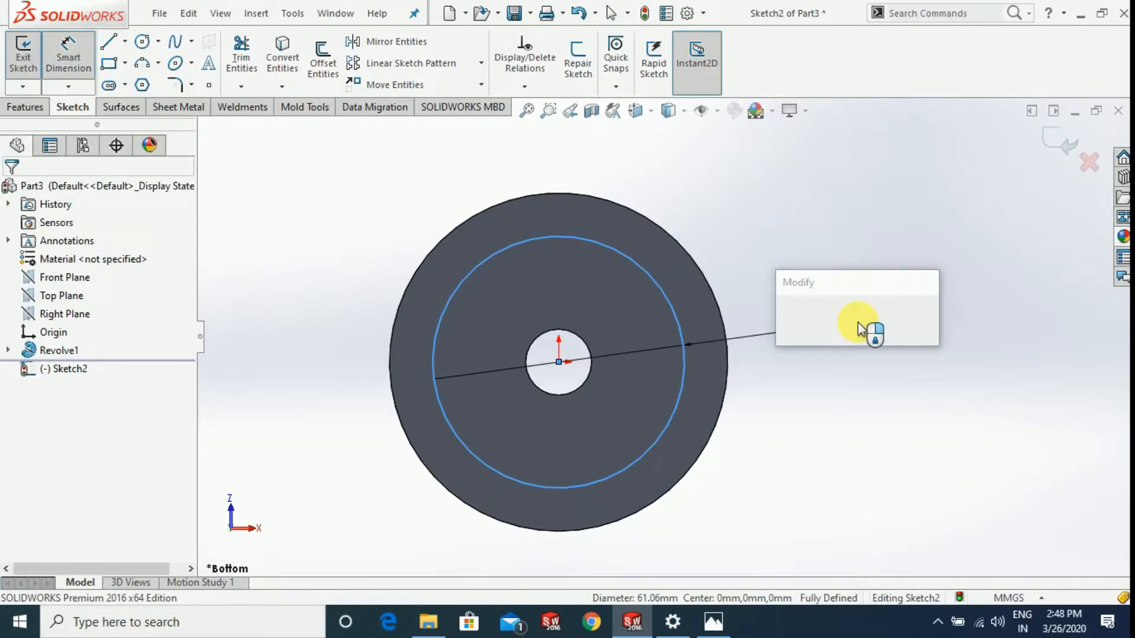
text(71)
key(Escape)
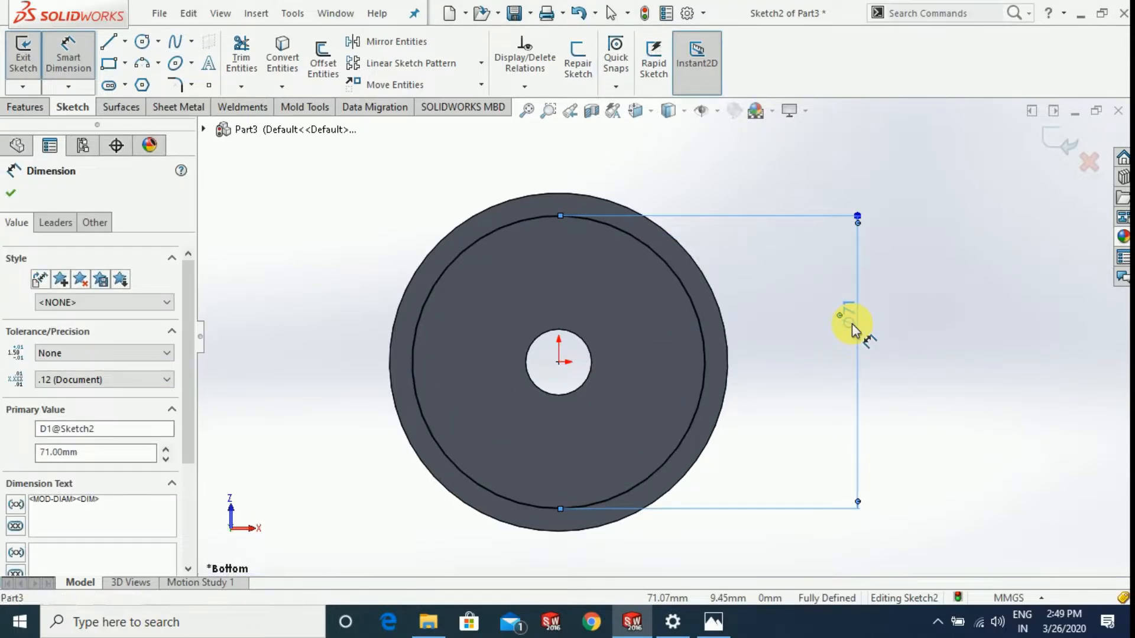
click(853, 324)
text(70)
key(Return)
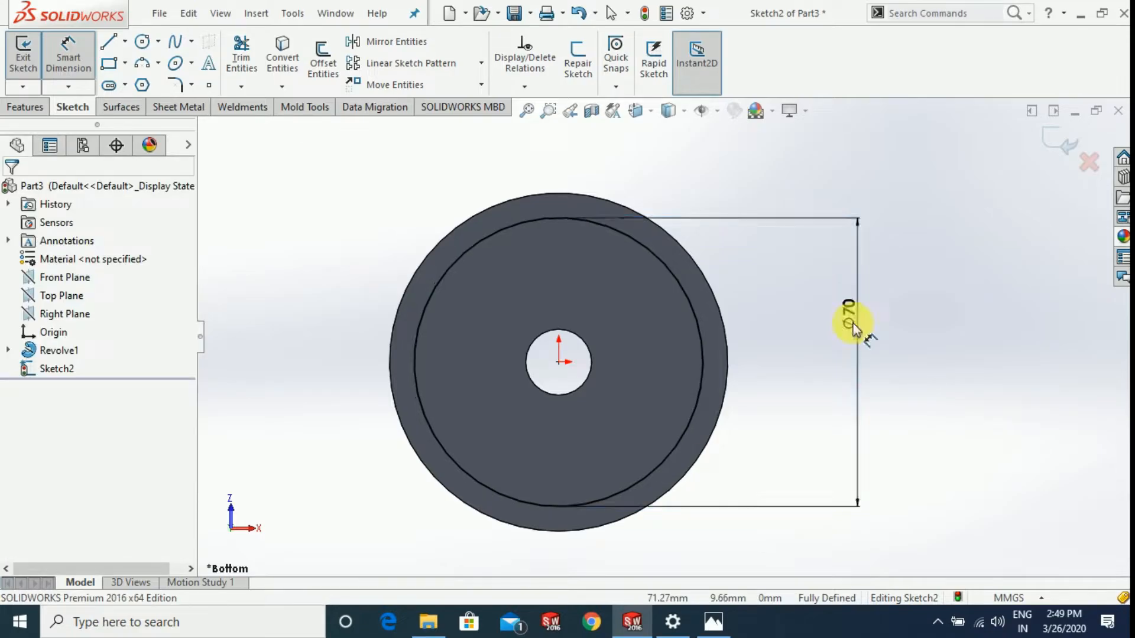
key(Escape)
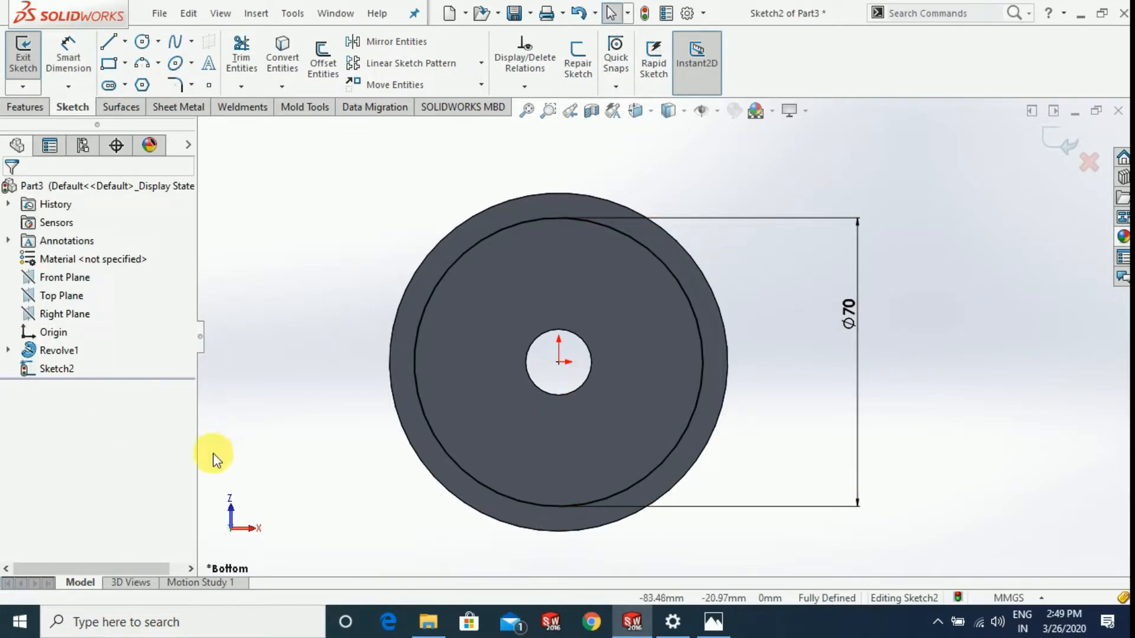
Convert the 70 mm bolt circle to construction geometry.
click(421, 320)
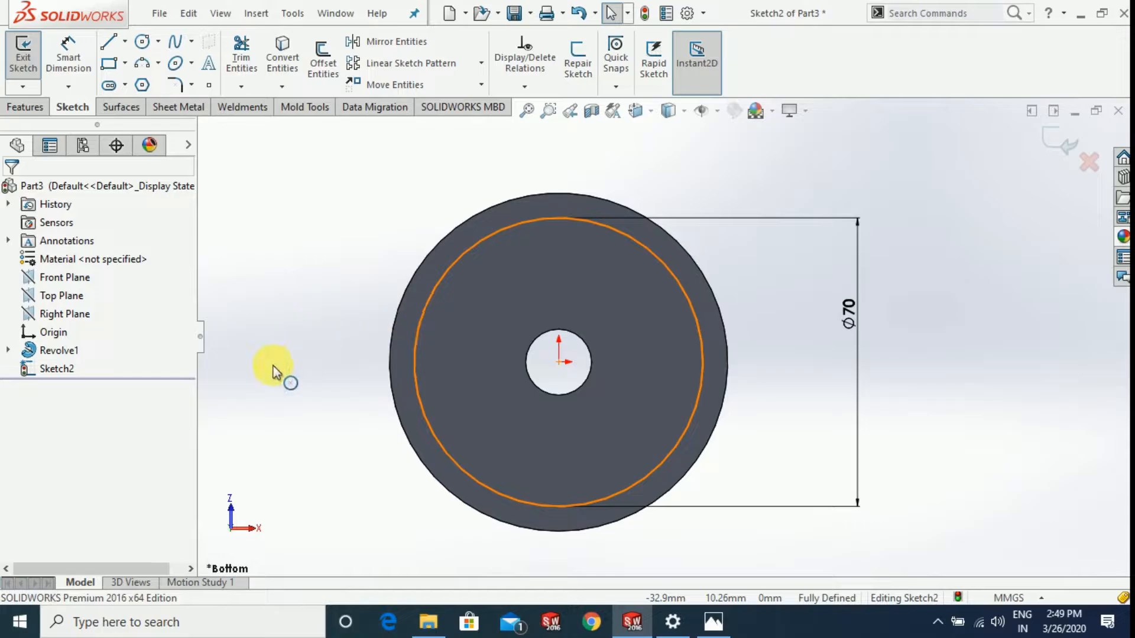
click(35, 416)
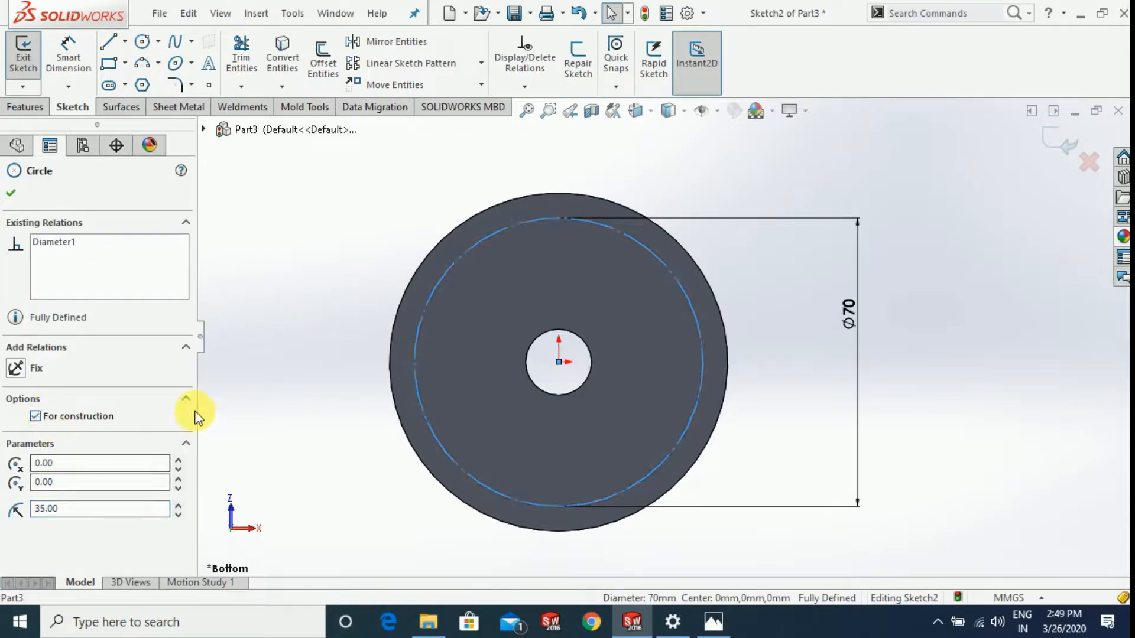
click(10, 194)
Sketch a circle about 22.4 mm in diameter centered on the bolt circle's left quadrant point.
scroll(311, 310, down, 3)
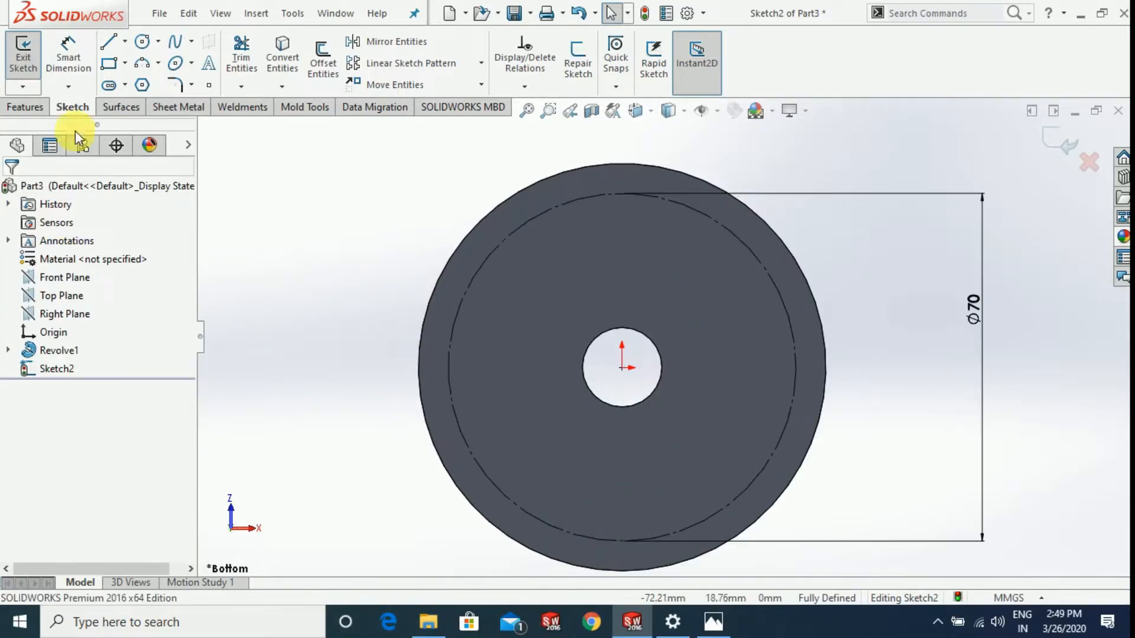
key(Return)
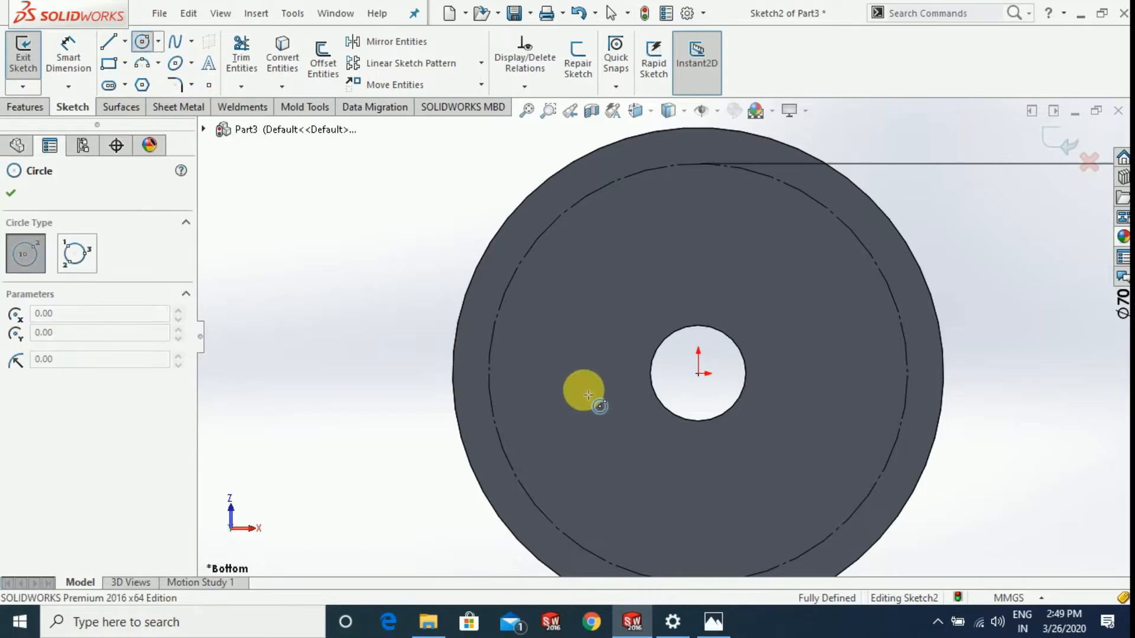
scroll(591, 387, down, 1)
click(477, 371)
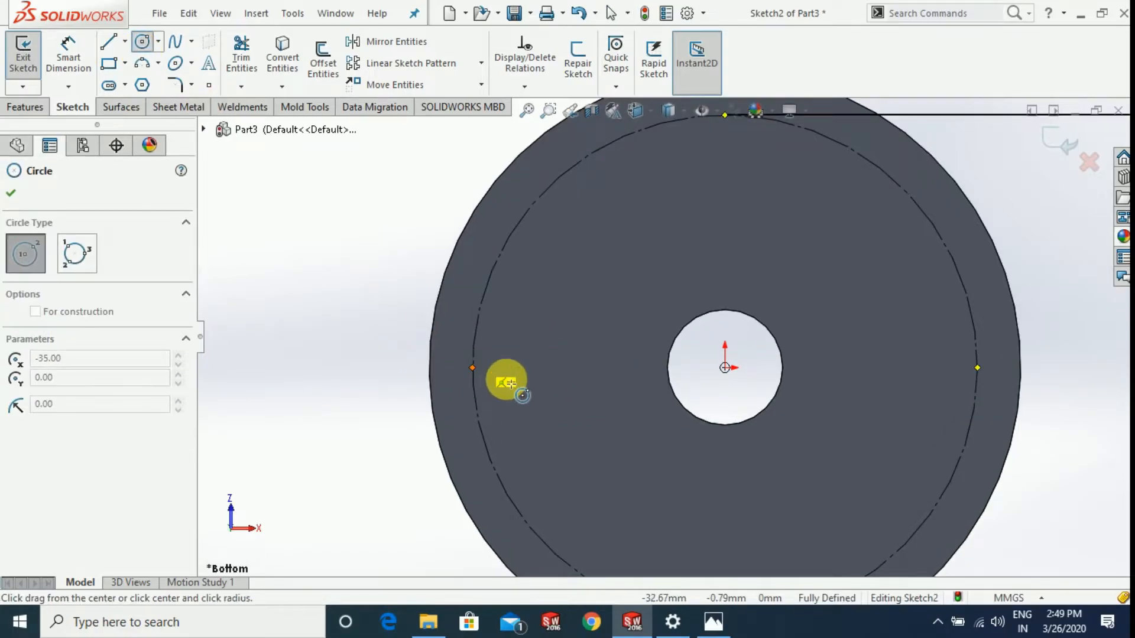
click(392, 361)
key(Escape)
key(f)
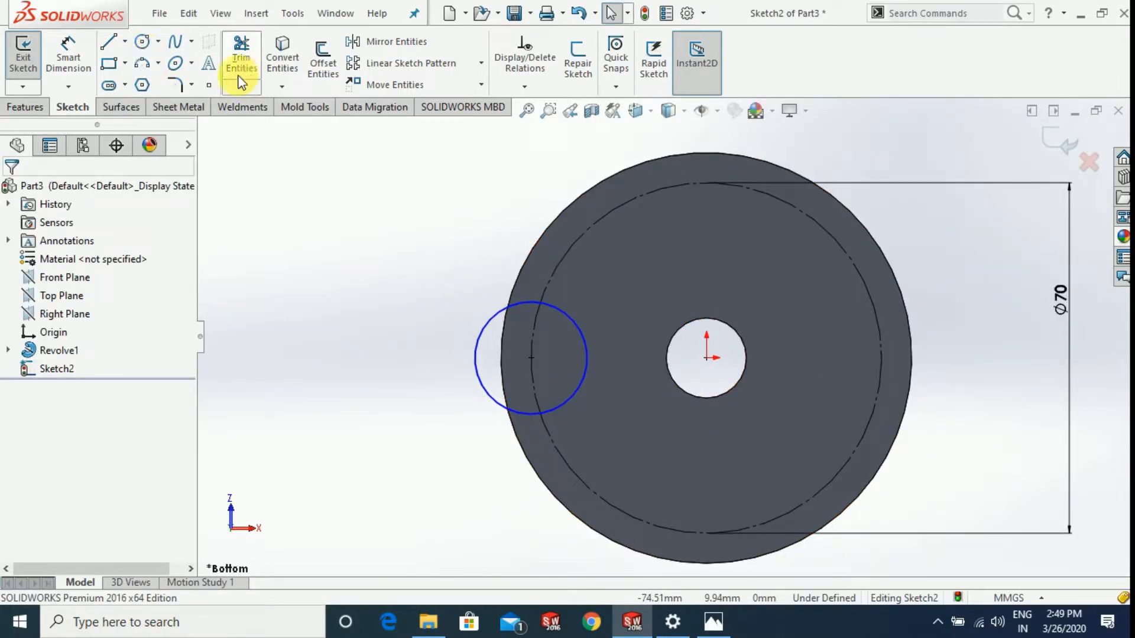
Dimension the diameter of the circle on the bolt circle and set it to 6 mm.
click(68, 53)
click(481, 333)
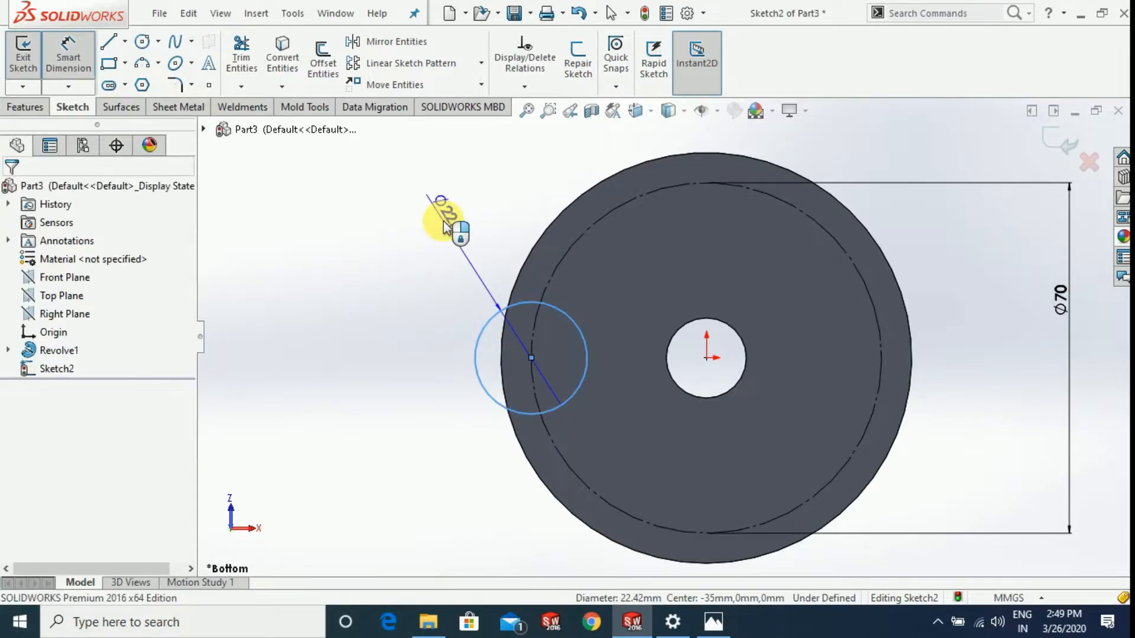
click(461, 259)
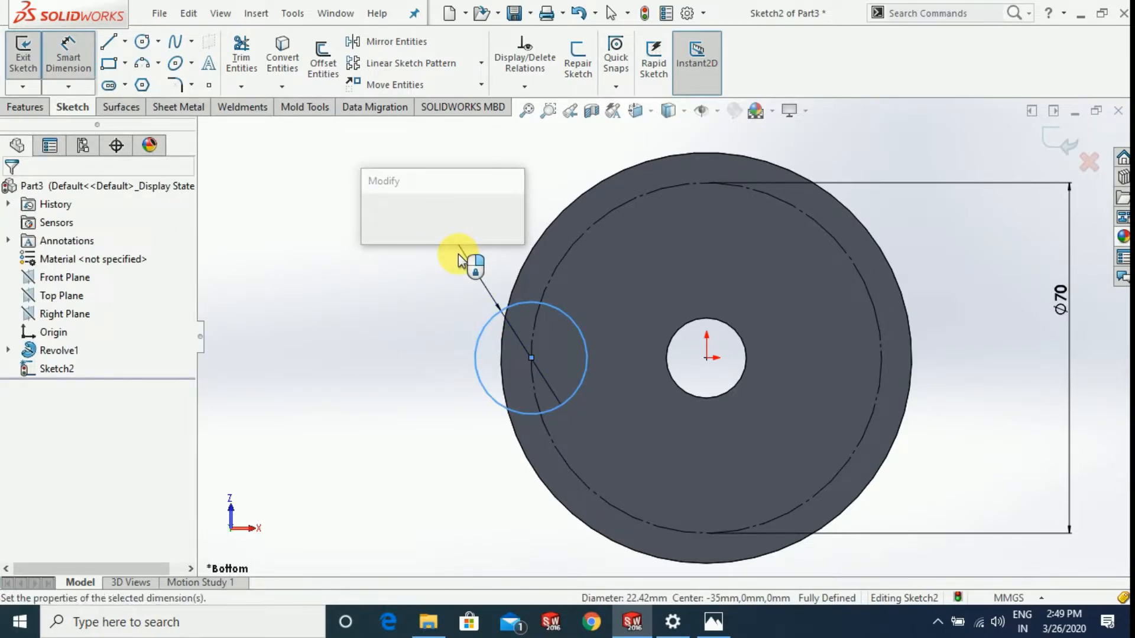
text(6)
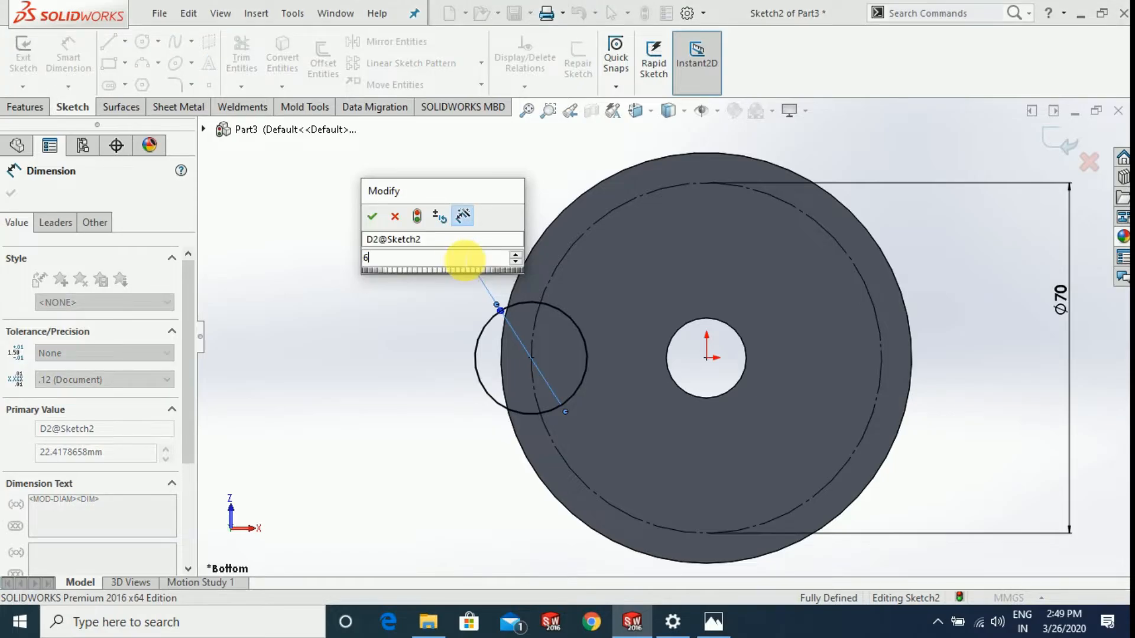
key(Return)
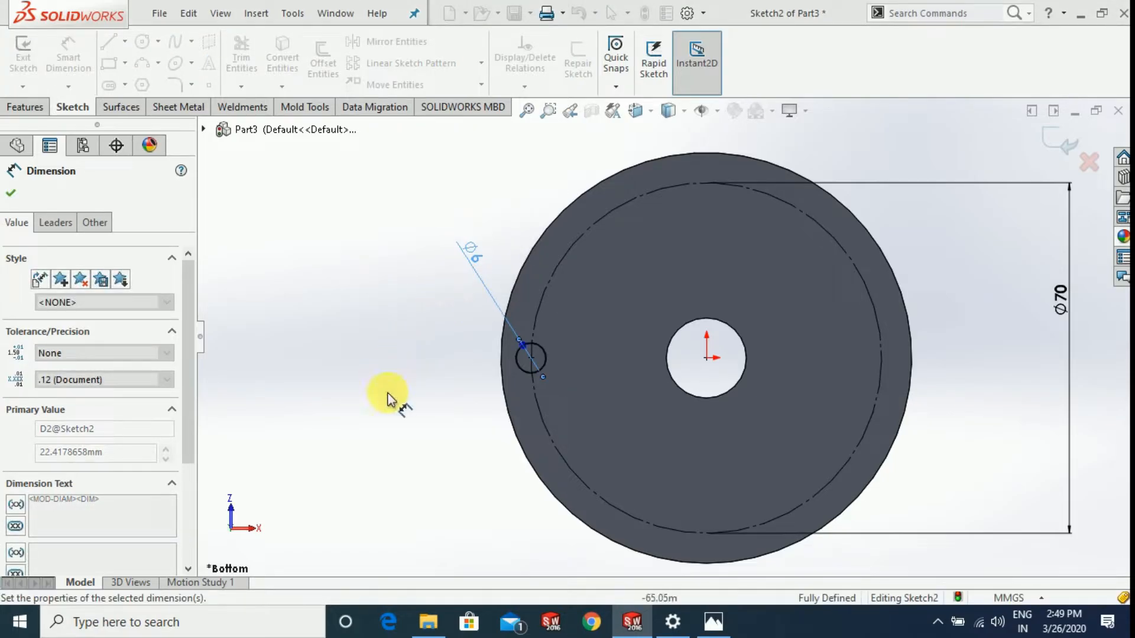
Change the diameter of the small circle on the bolt circle to 12 mm.
scroll(556, 283, down, 2)
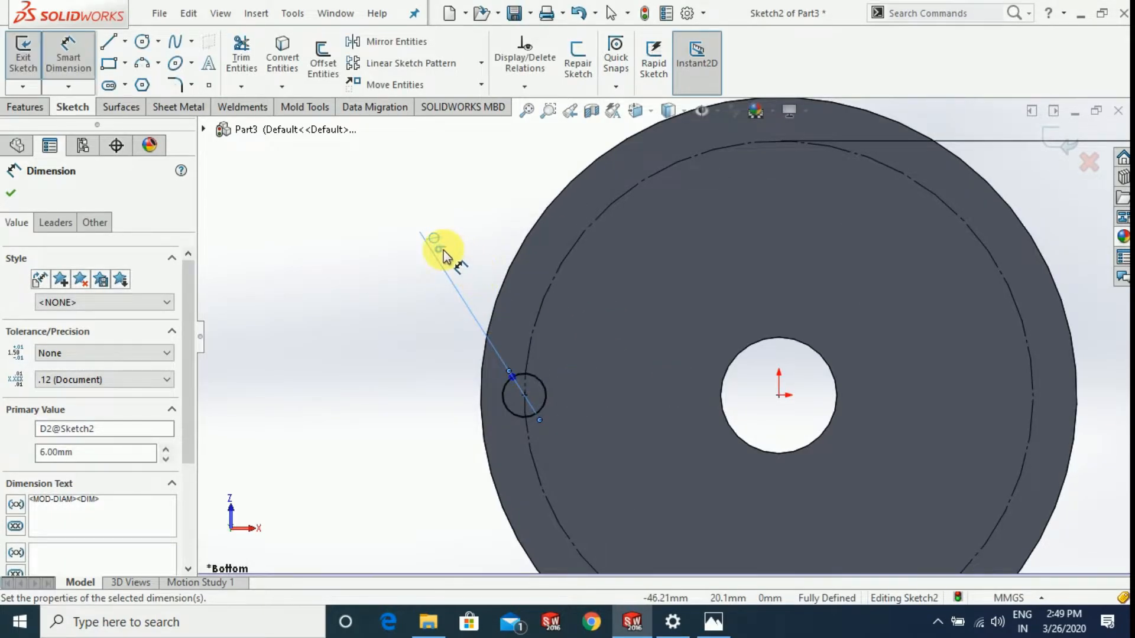
key(Escape)
text(12)
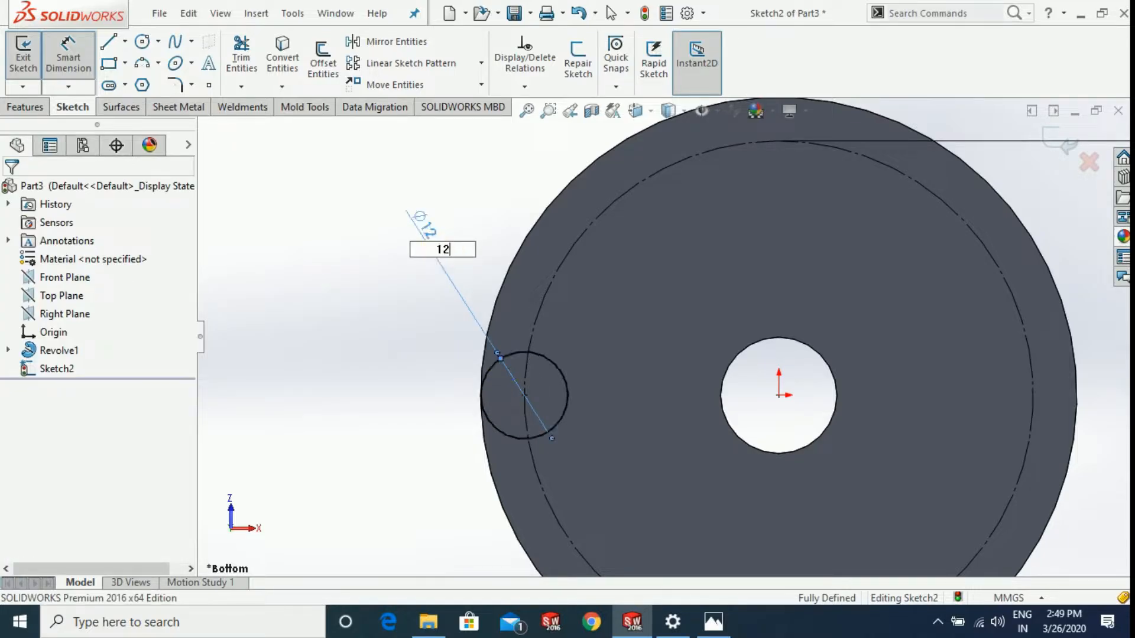
scroll(790, 387, up, 2)
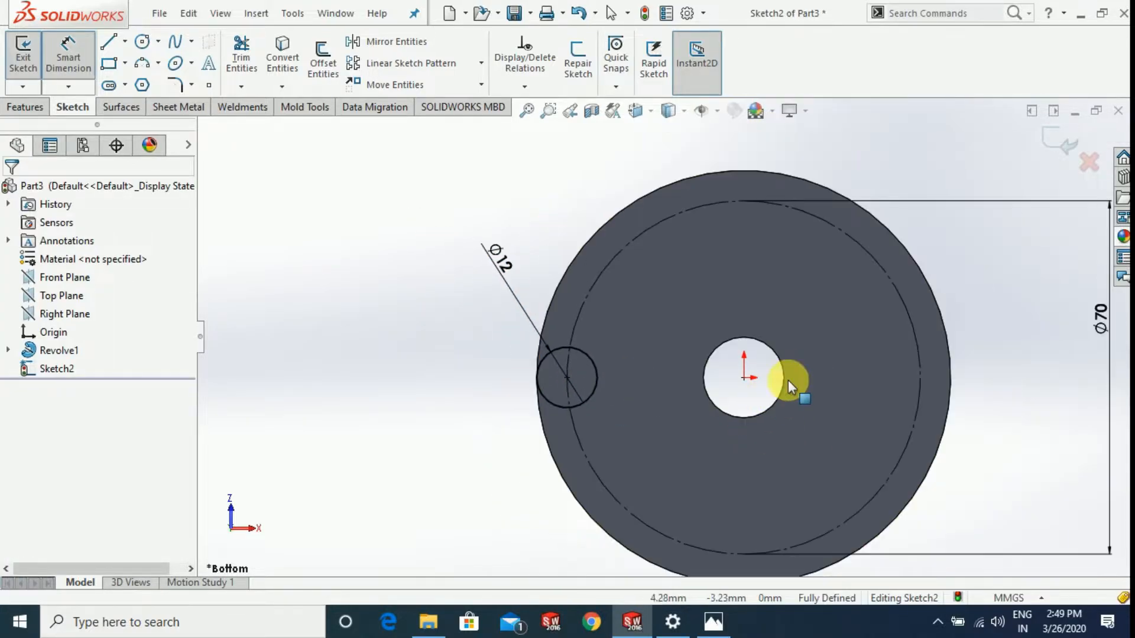
Draw a horizontal centerline from the 12 mm circle's center to the origin.
click(125, 41)
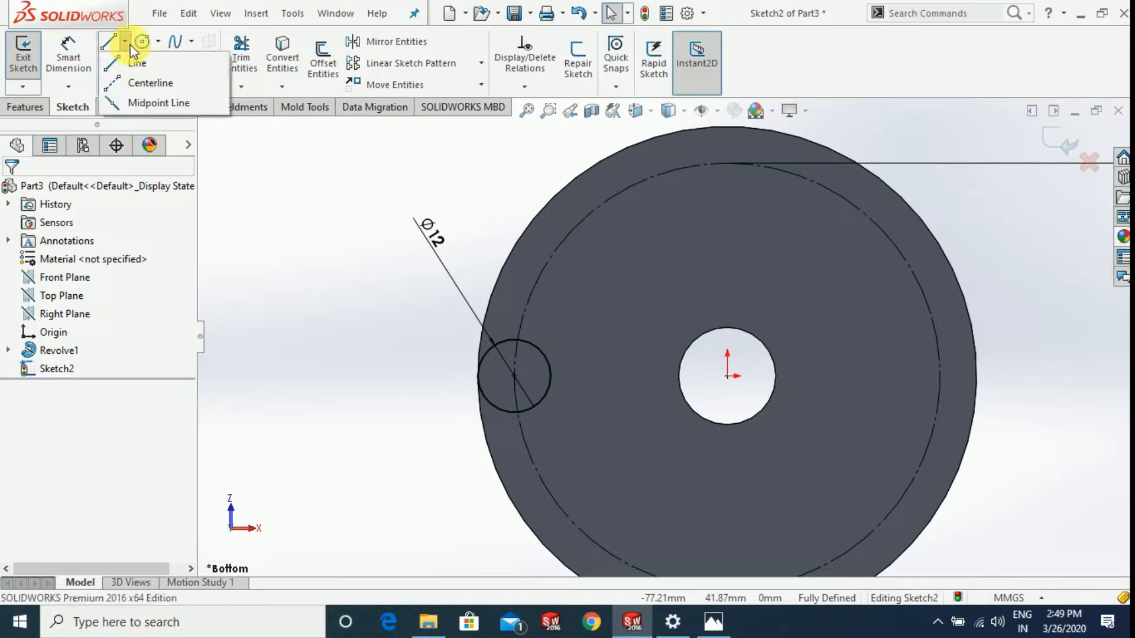
click(145, 84)
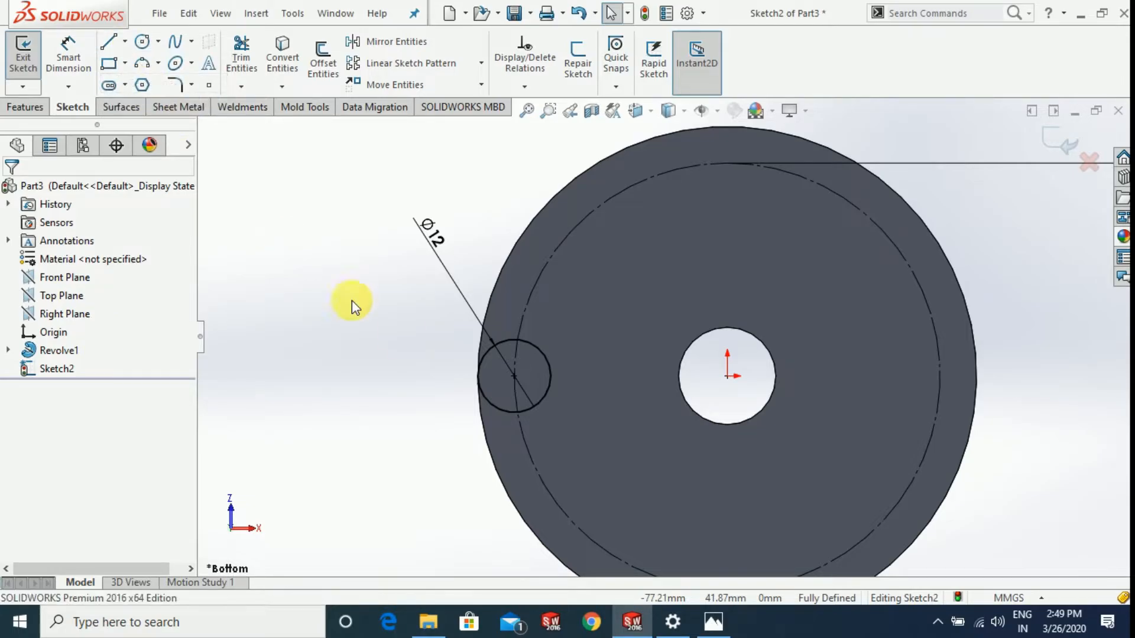
click(514, 376)
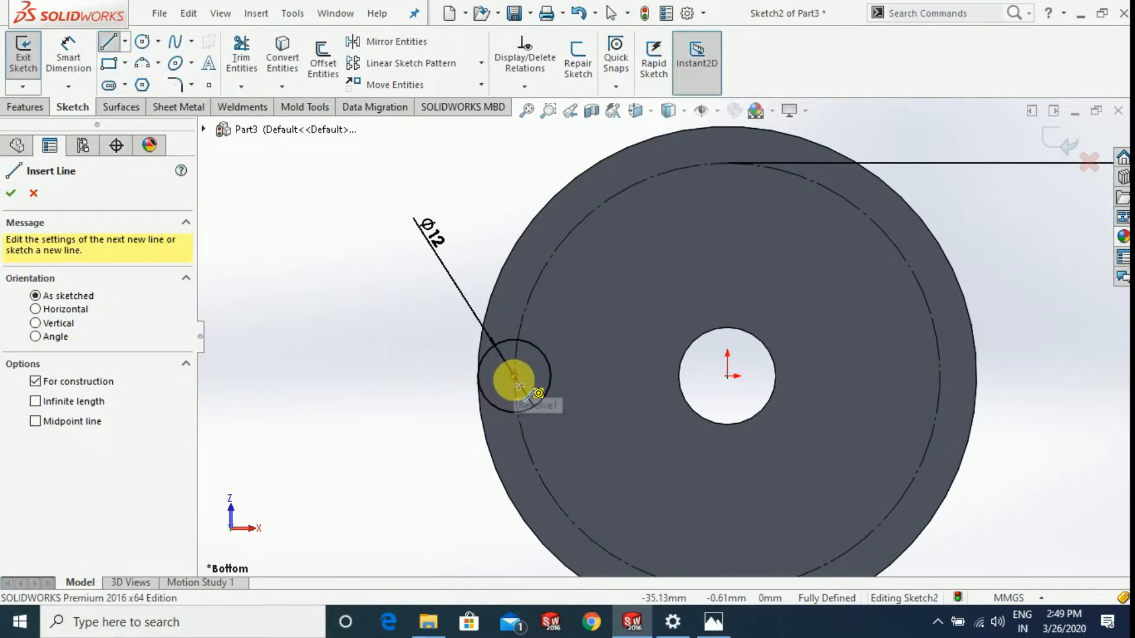
click(727, 376)
key(Escape)
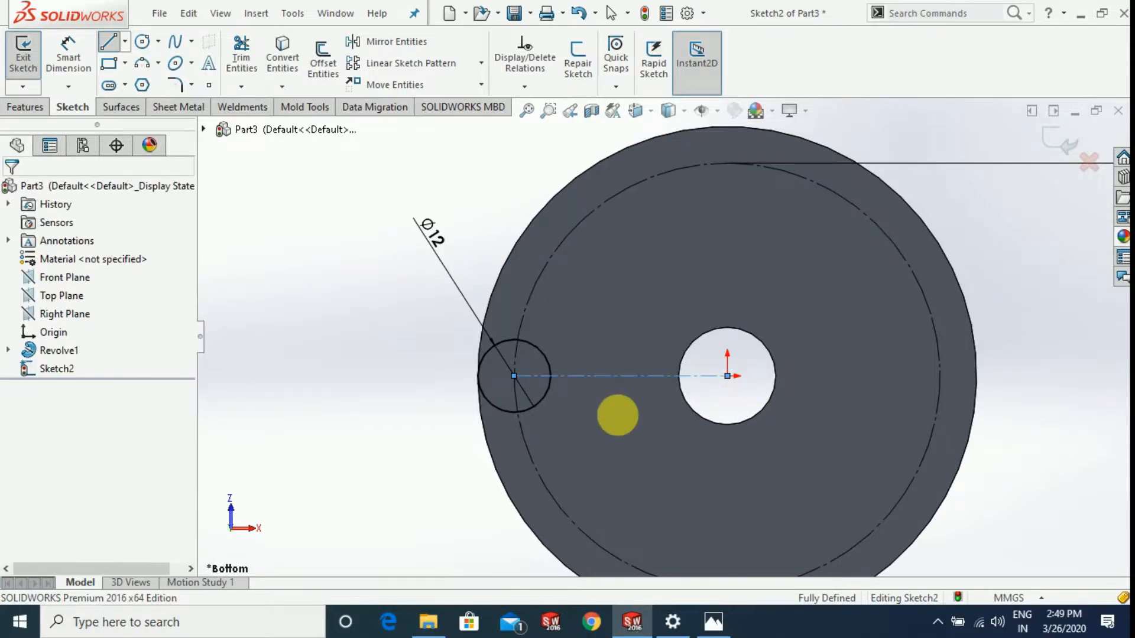
click(294, 268)
scroll(646, 379, up, 2)
scroll(835, 317, down, 1)
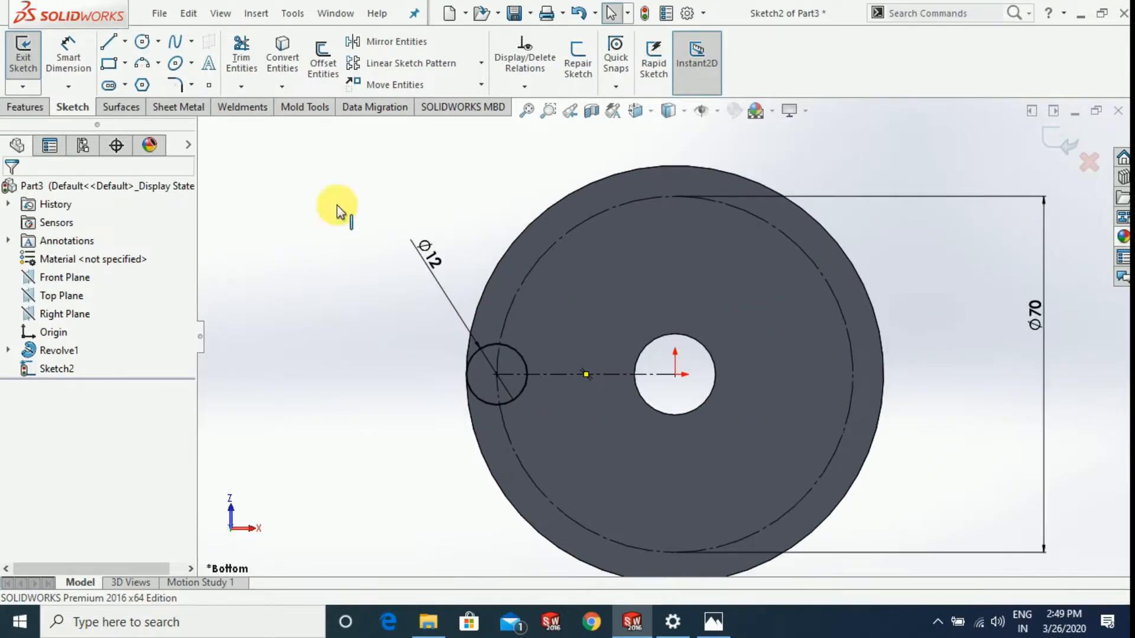
Sketch a line about 21 mm long, rising from just above the 12 mm circle toward the inside of the hub.
click(109, 46)
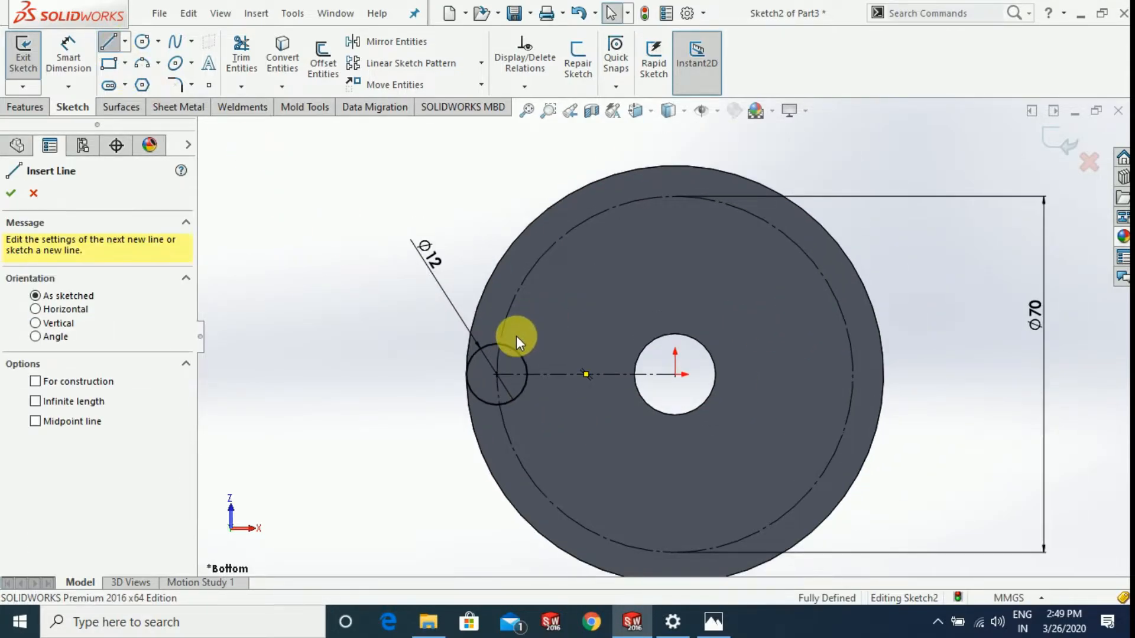
click(496, 344)
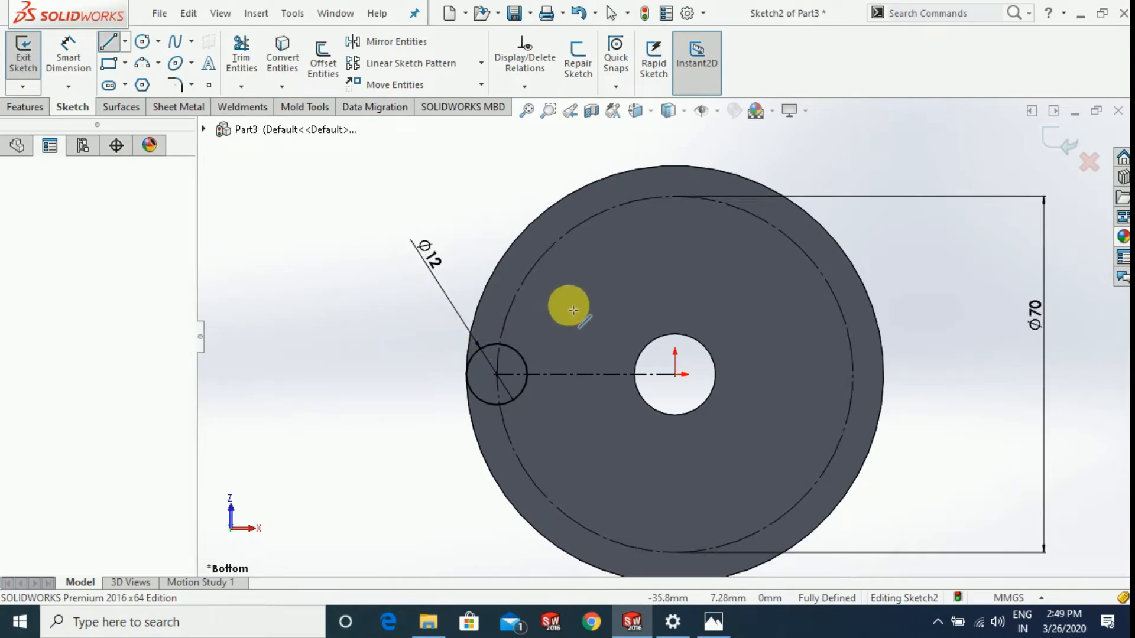
click(591, 297)
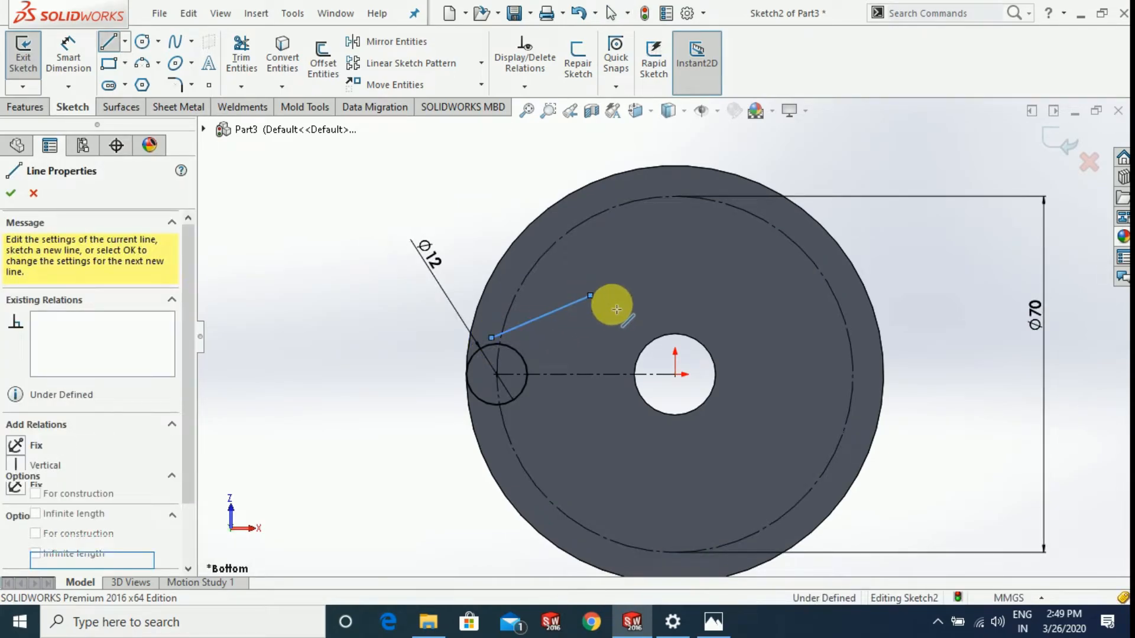
key(Escape)
click(107, 42)
scroll(544, 349, down, 2)
scroll(581, 317, down, 1)
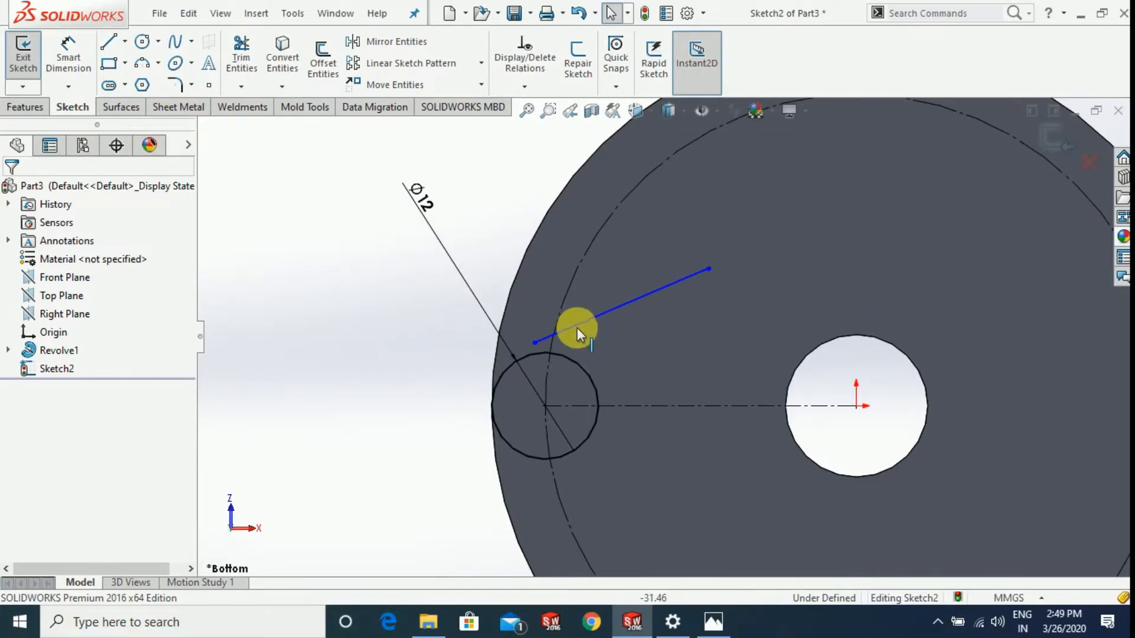
Make the sloped line's outer endpoint coincident with the 12 mm circle and the line tangent to that circle.
click(534, 349)
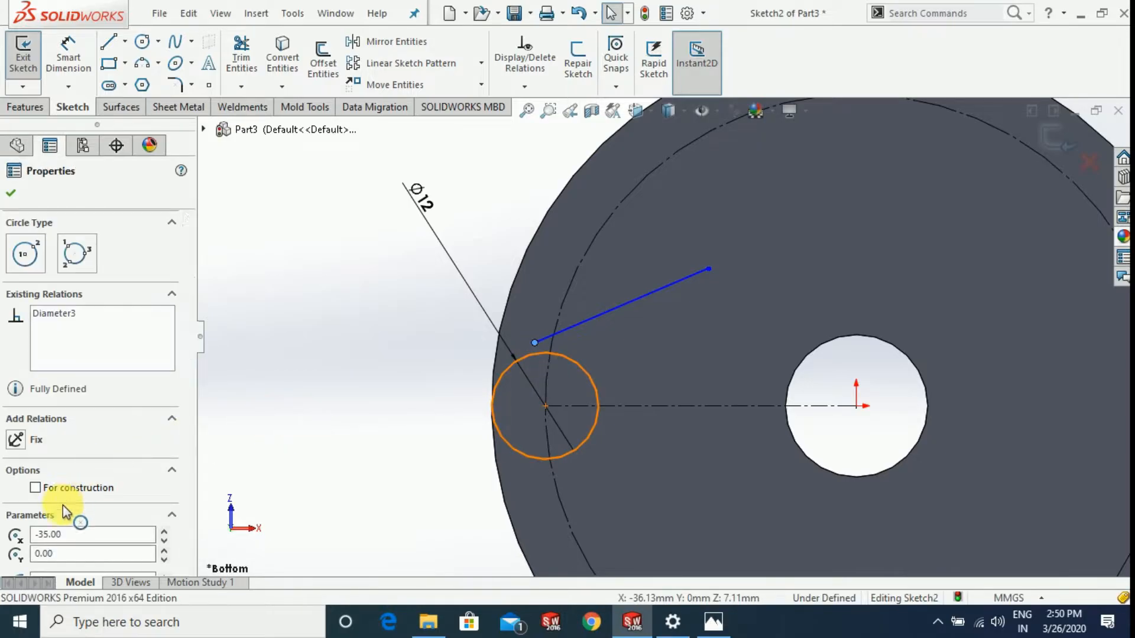
click(48, 480)
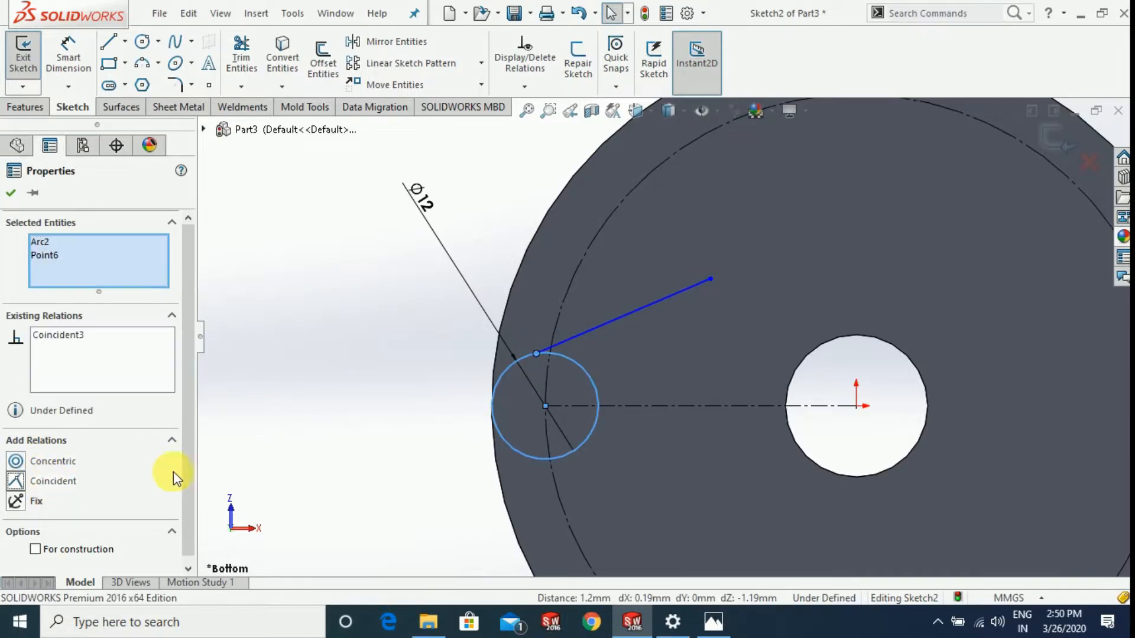
click(447, 437)
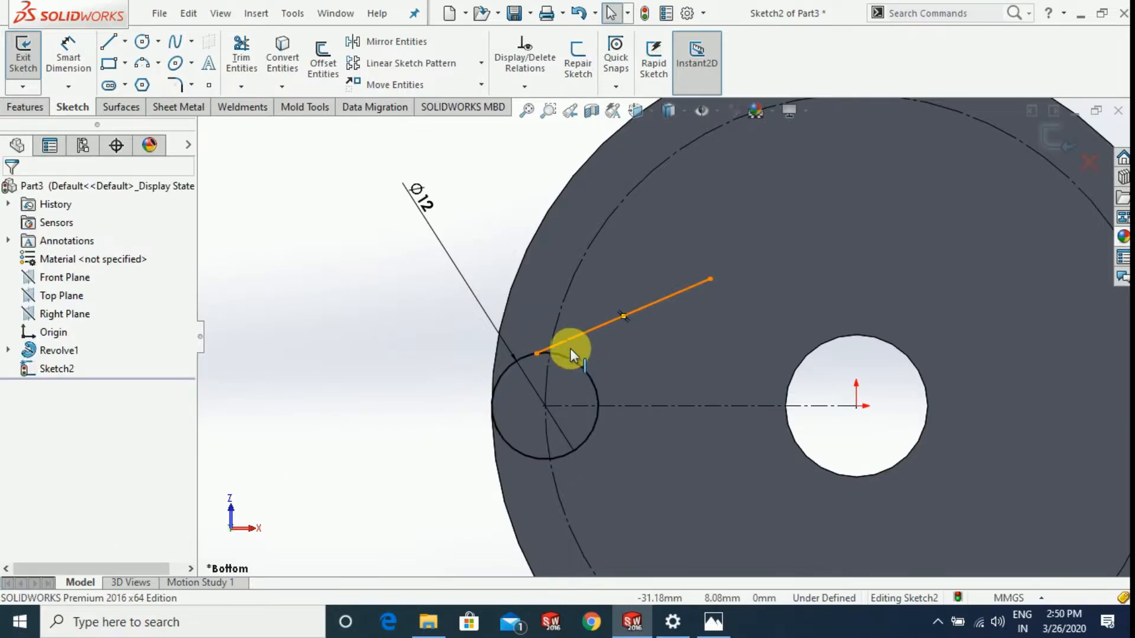
click(584, 365)
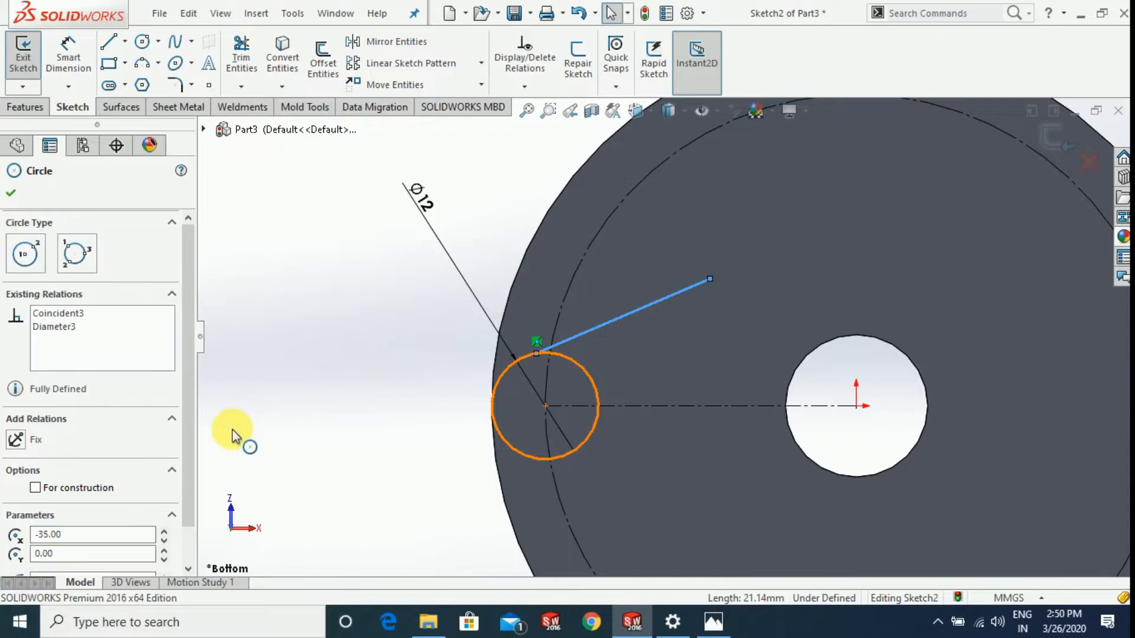
click(16, 461)
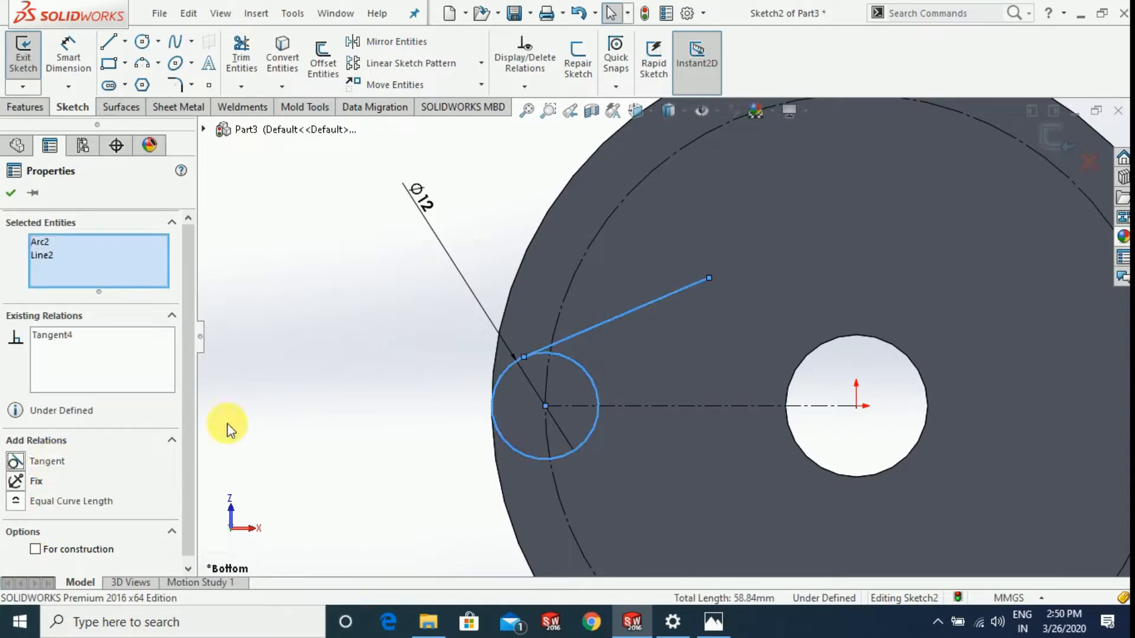
click(418, 444)
Mirror the tangent line about the horizontal centerline.
key(f)
scroll(807, 318, down, 2)
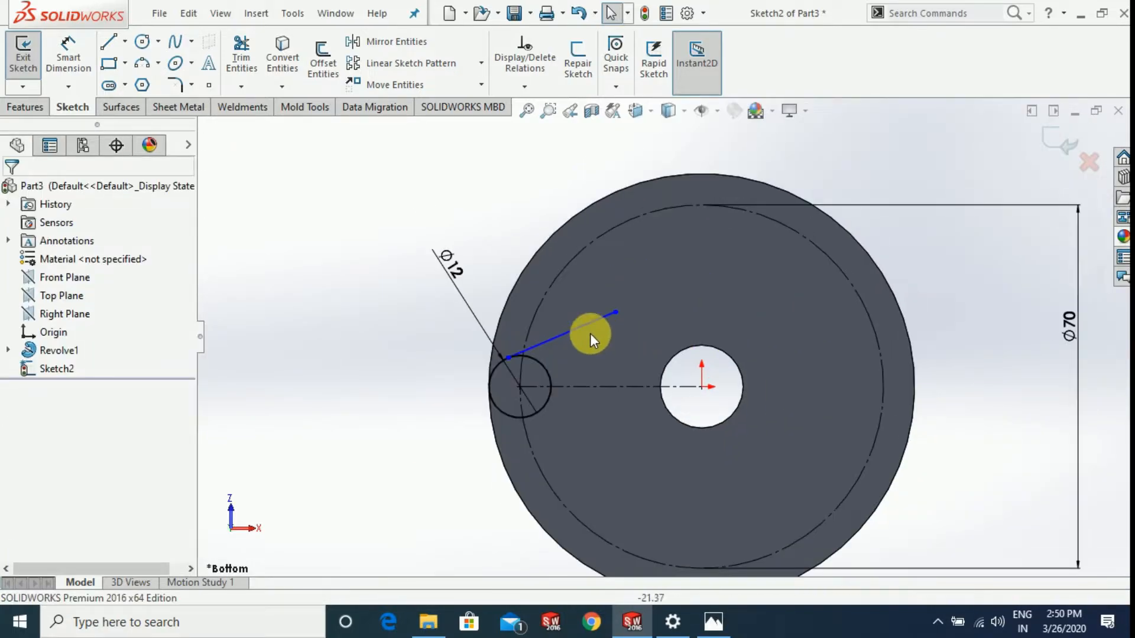
click(608, 385)
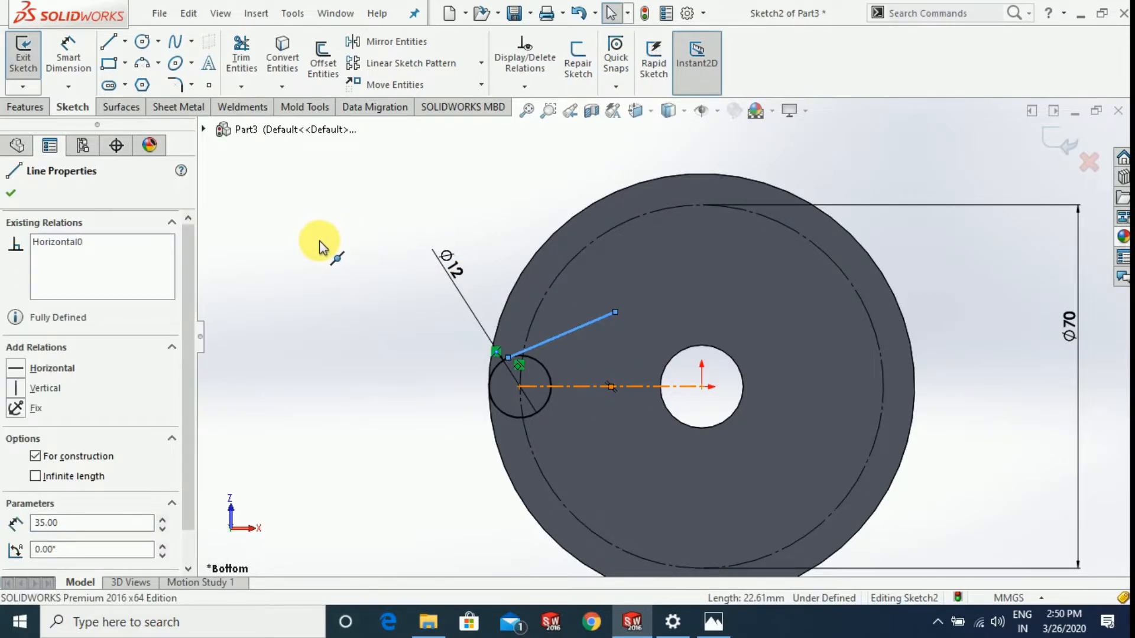
click(373, 323)
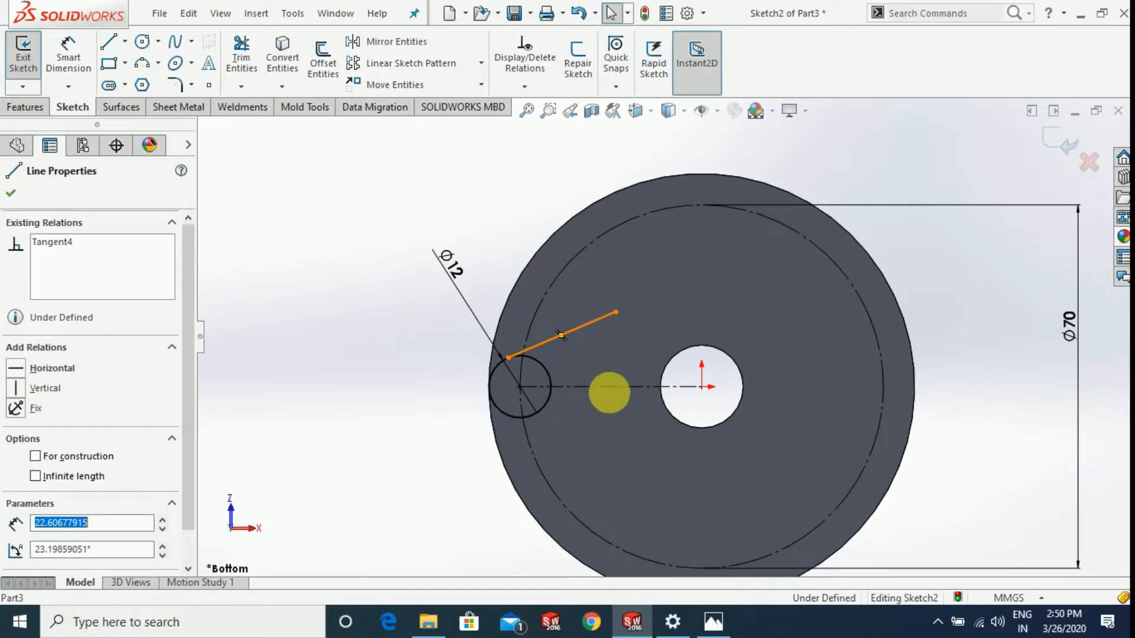
click(618, 386)
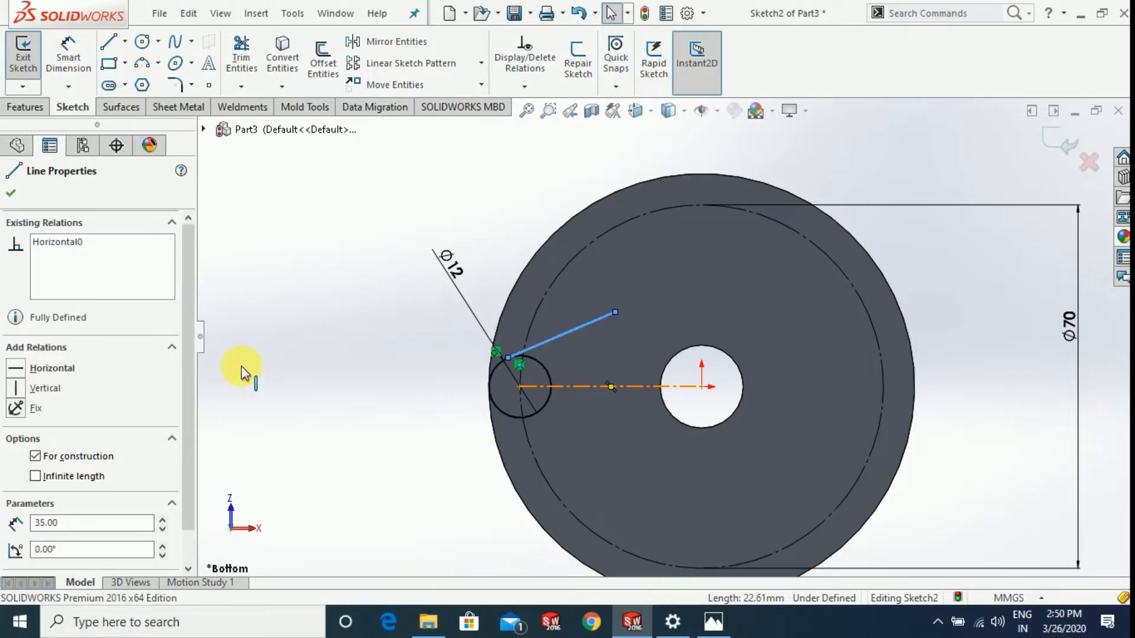
click(391, 43)
Dimension the angle between the upper tangent line and the centerline and set it to 22°.
scroll(661, 392, down, 3)
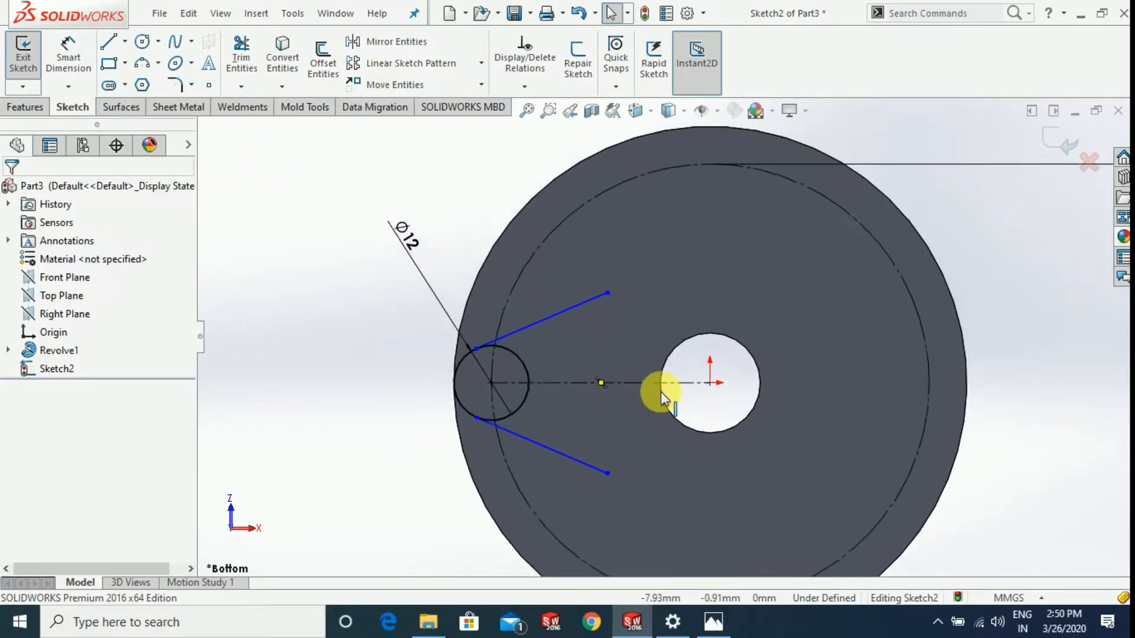
scroll(658, 403, up, 3)
scroll(616, 273, down, 2)
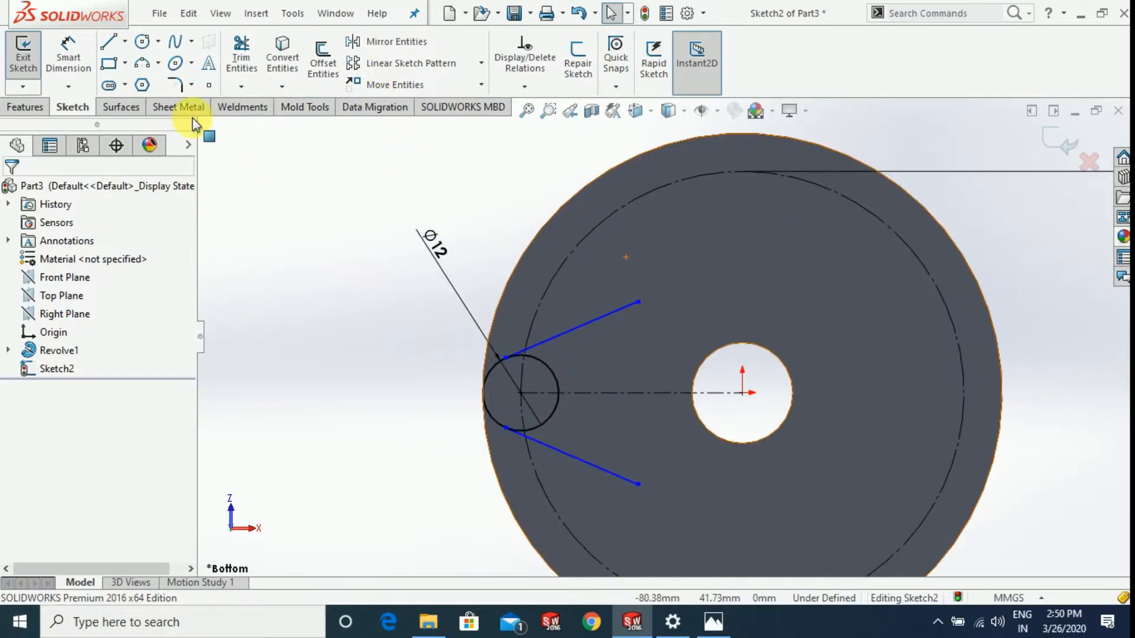
click(71, 50)
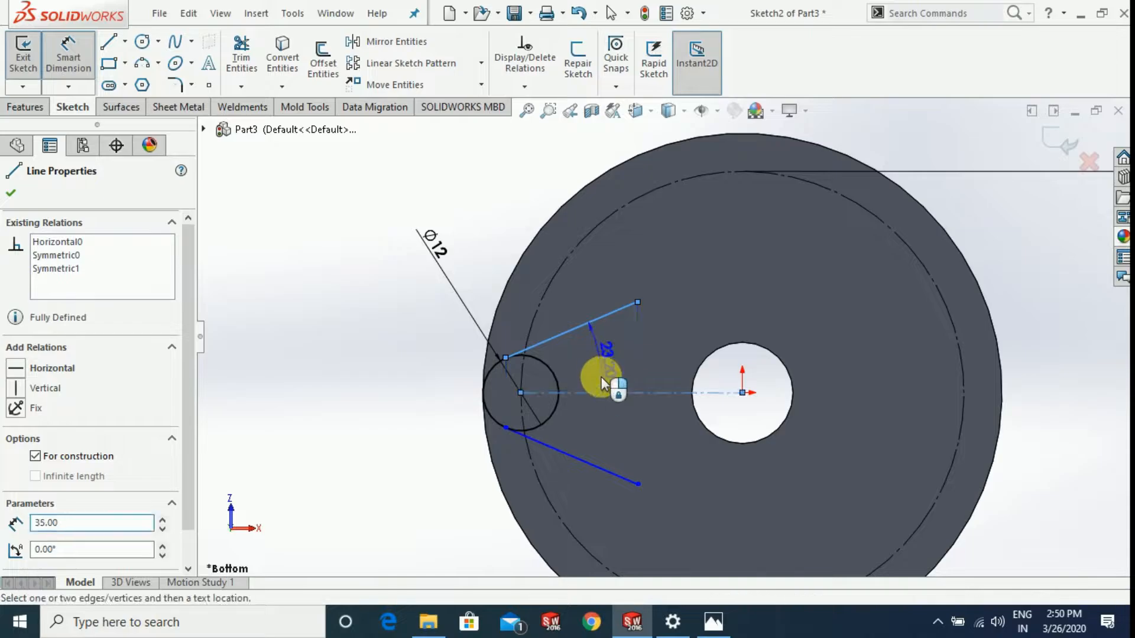
click(600, 364)
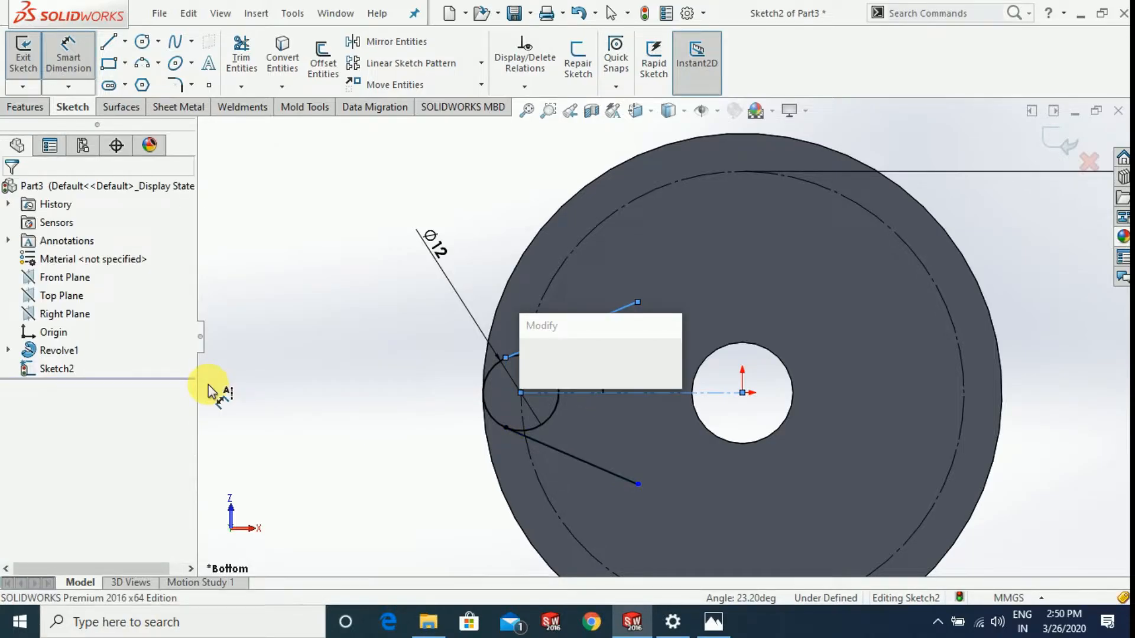
text(2)
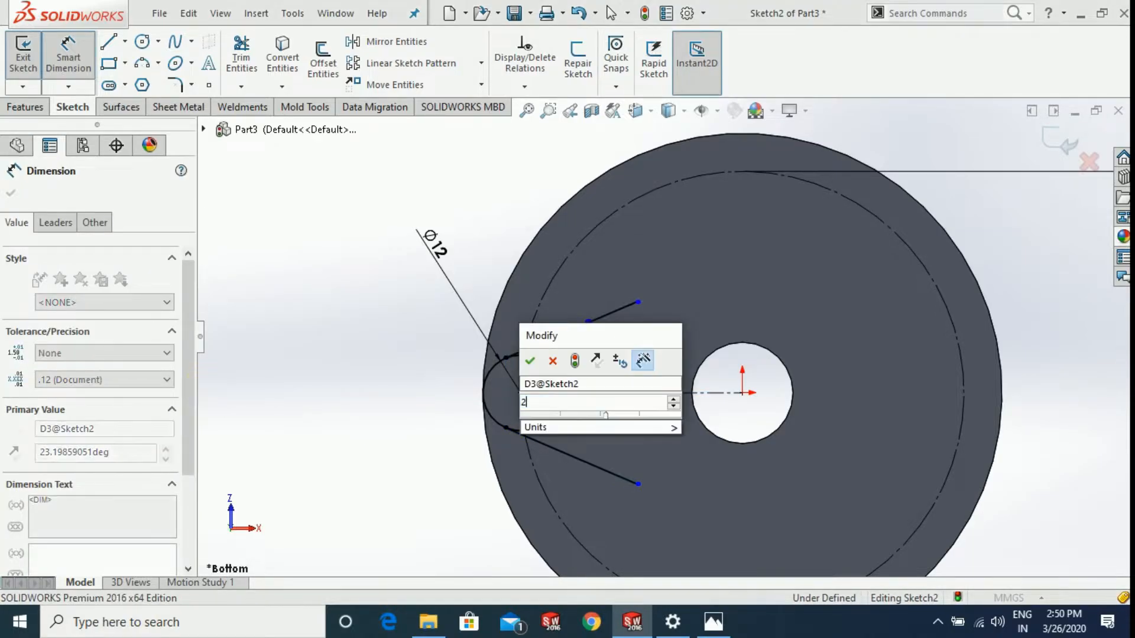
text(2)
key(Return)
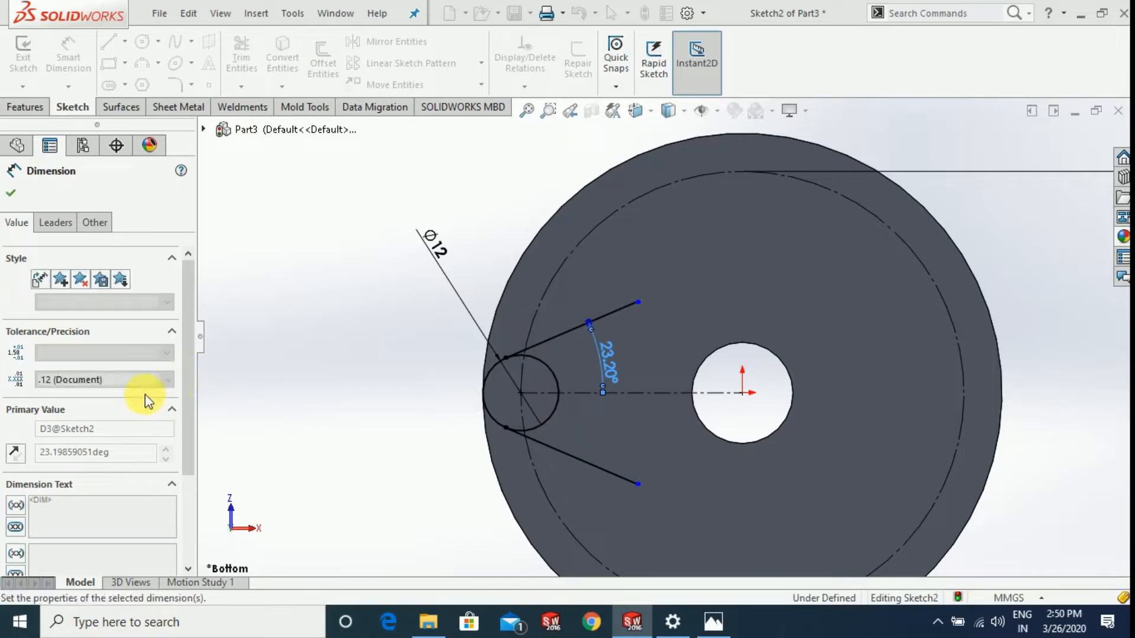
click(391, 427)
scroll(390, 417, up, 2)
key(Escape)
Circular-pattern the 12 mm circle and its two tangent lines as 3 equally spaced instances over 360° about the central hole.
scroll(514, 431, up, 1)
scroll(868, 326, down, 1)
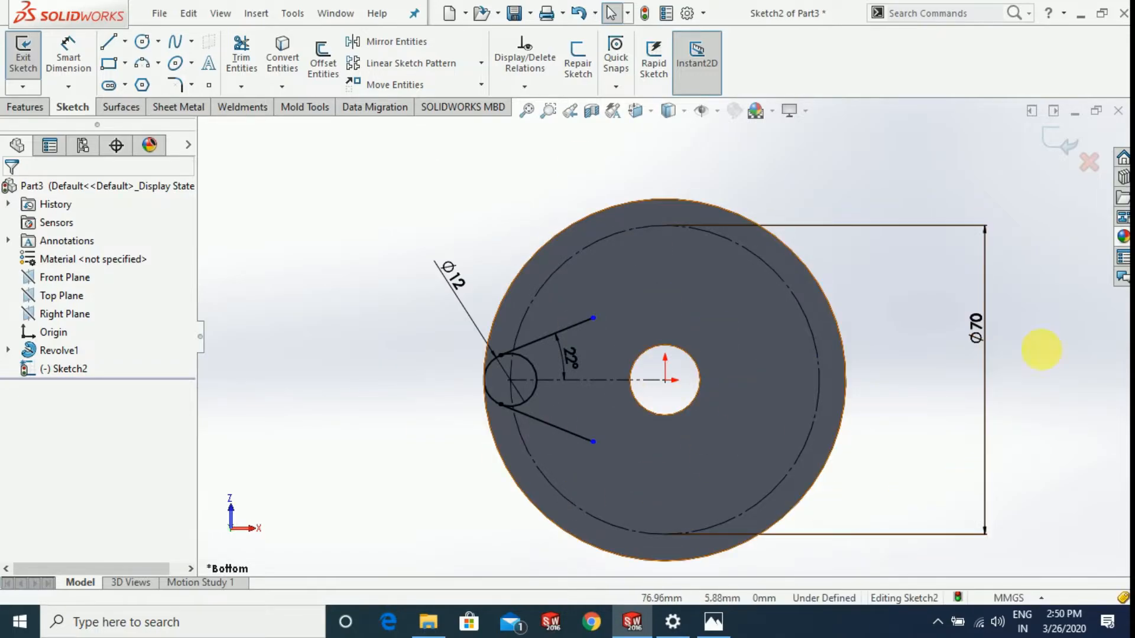
scroll(987, 379, down, 1)
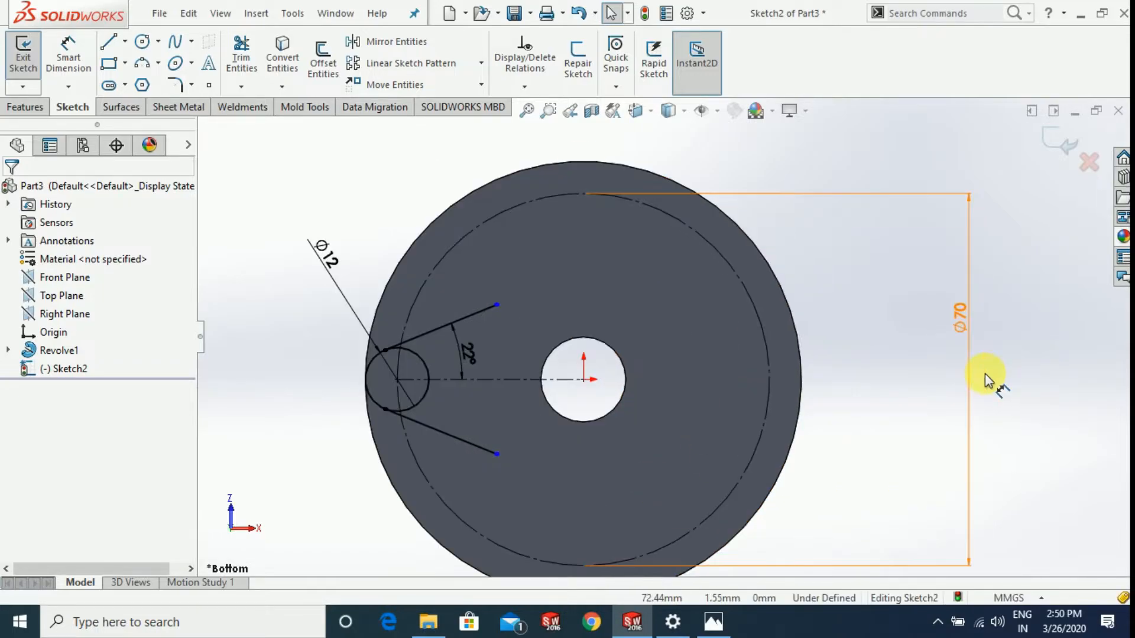
click(483, 73)
click(446, 103)
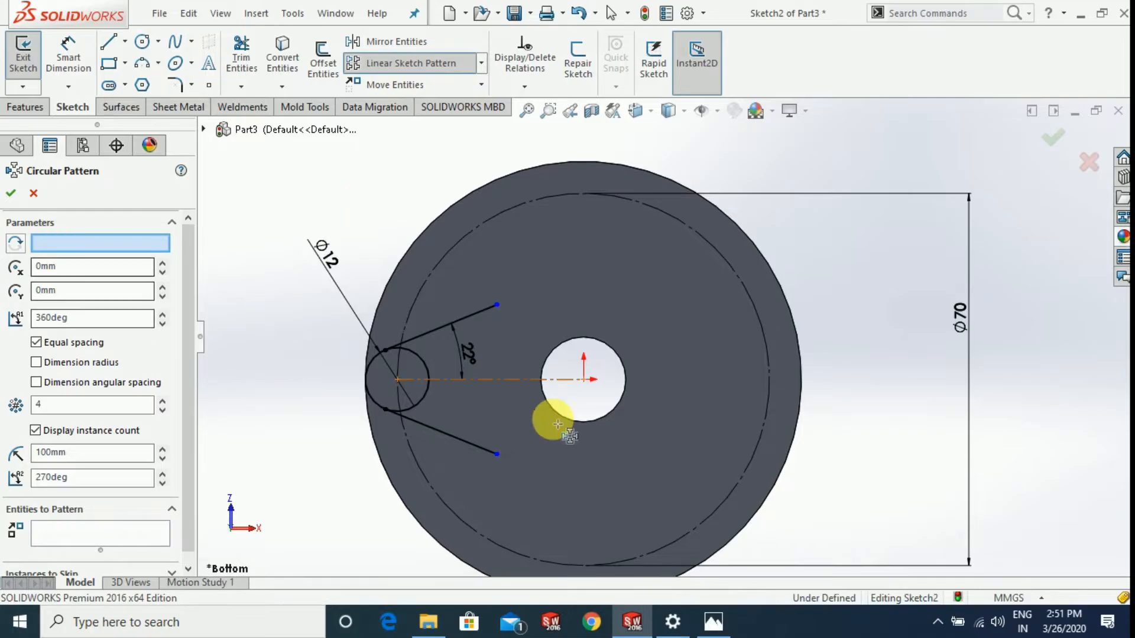
click(550, 362)
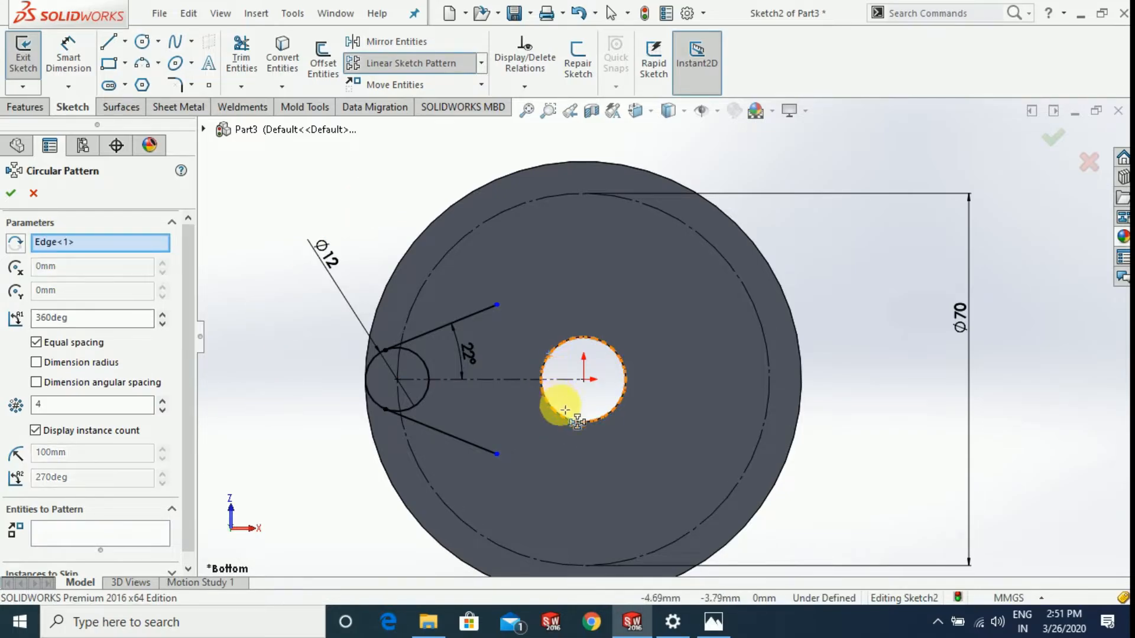
scroll(355, 479, down, 1)
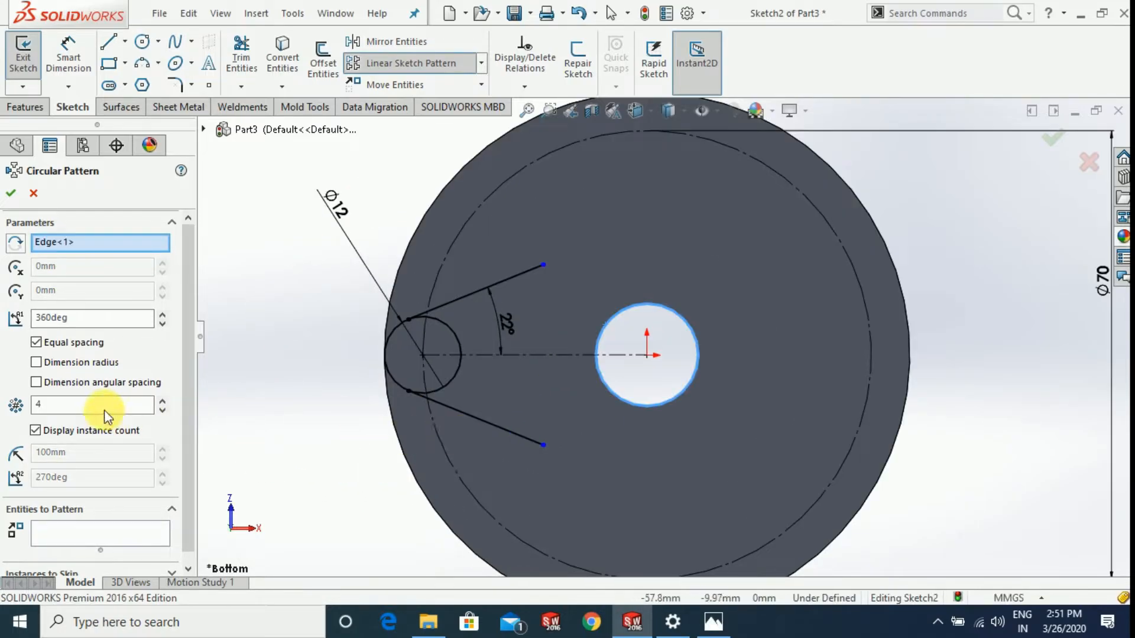
double_click(77, 407)
text(3)
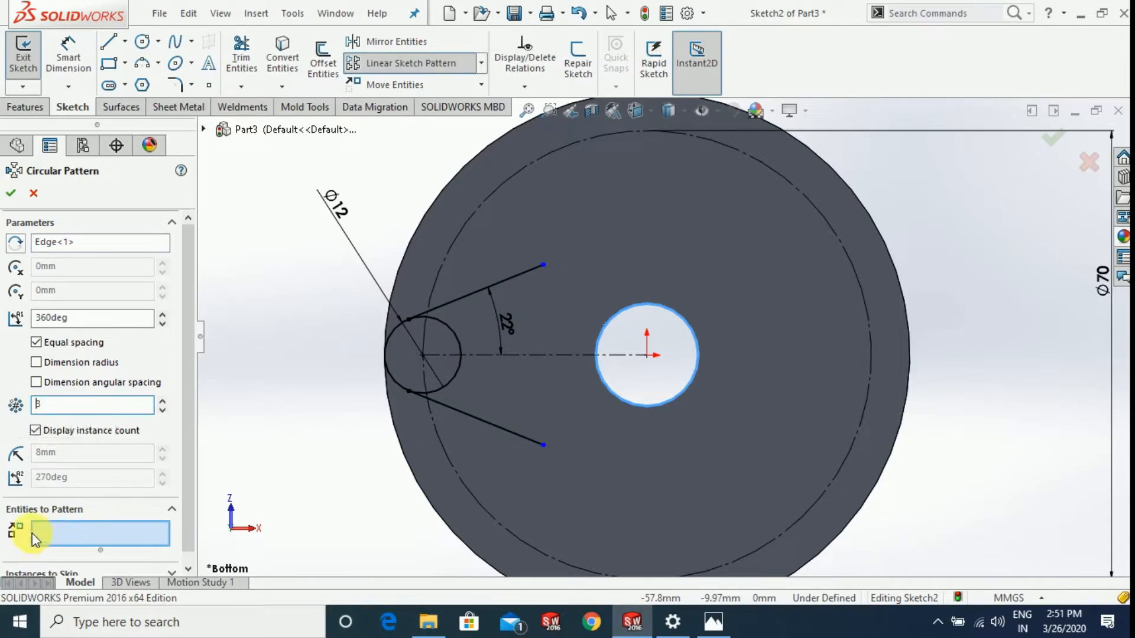
click(462, 411)
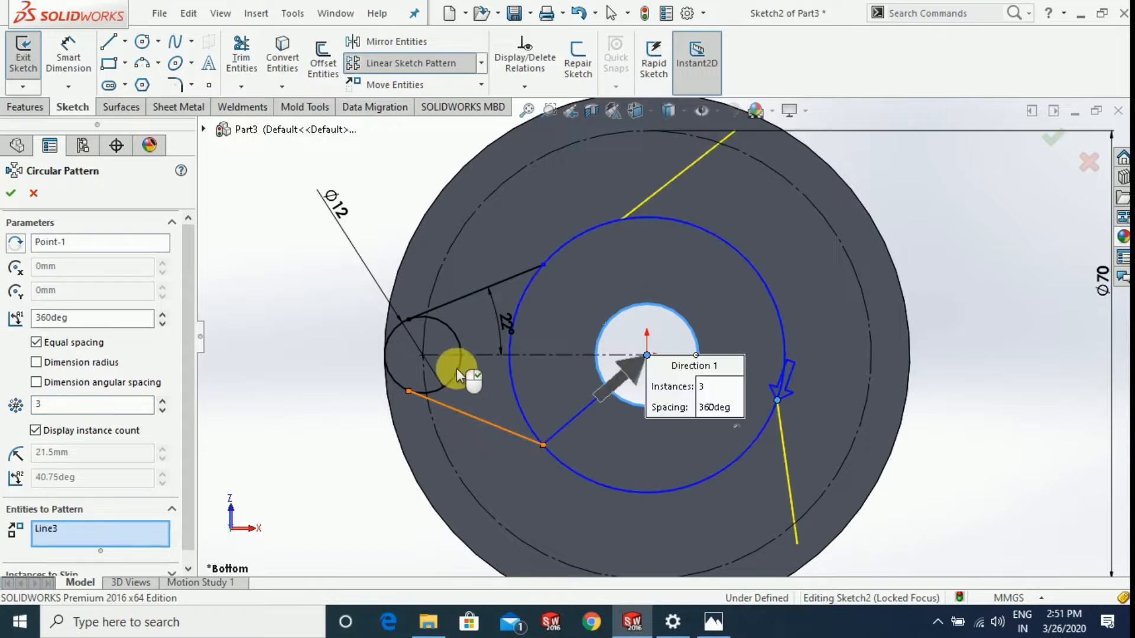
click(458, 371)
click(456, 299)
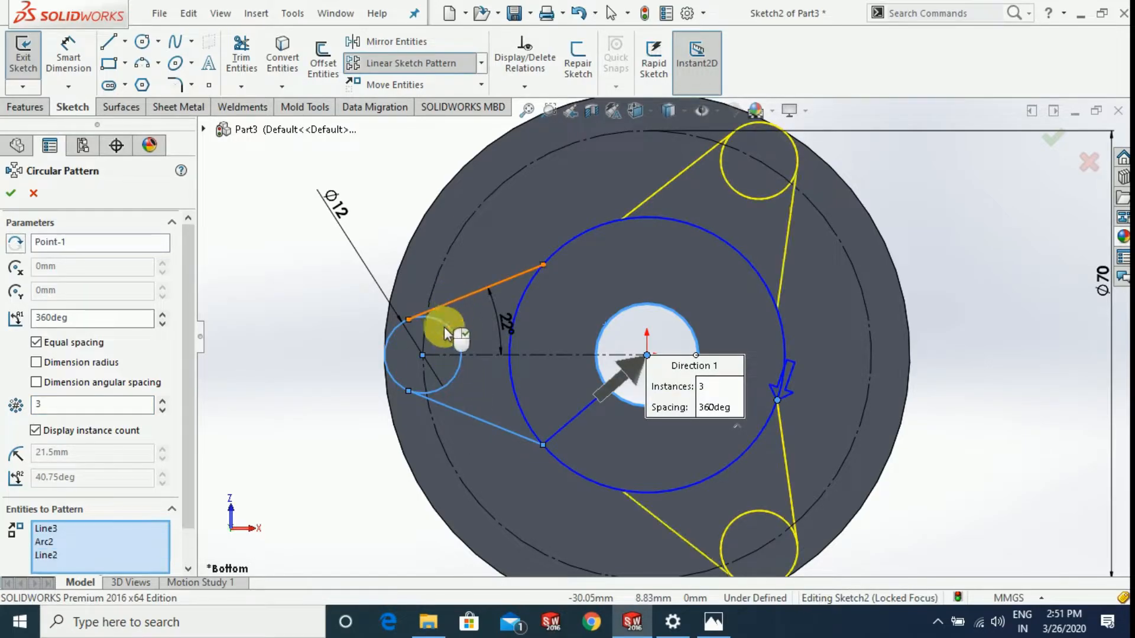
click(12, 194)
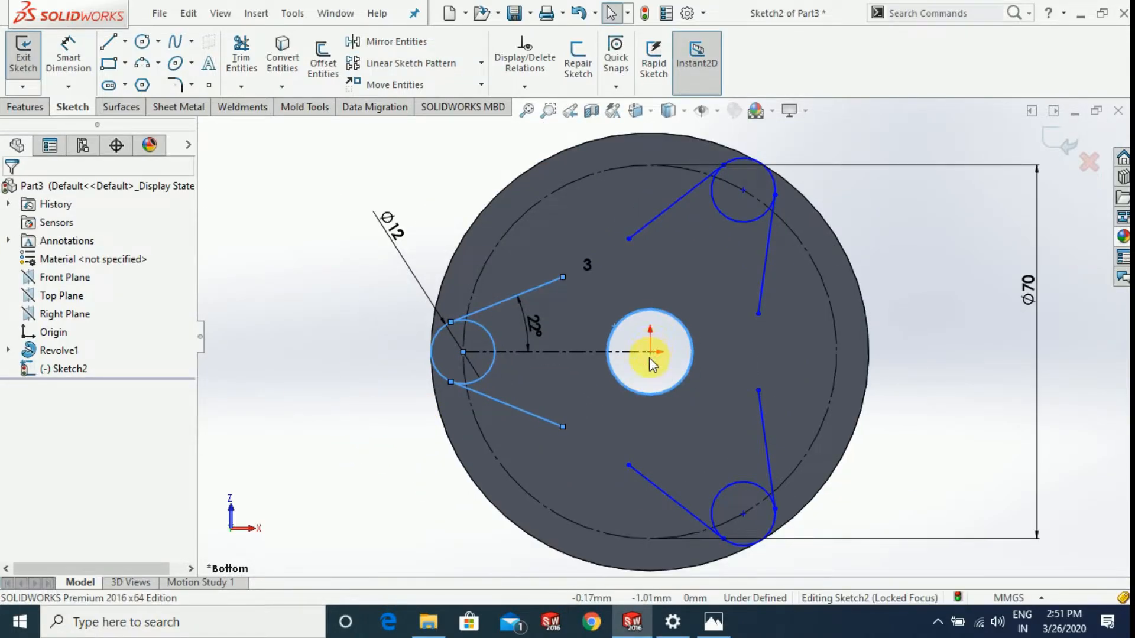
Test the patterned circles' freedom of movement and fix the pattern's centre point onto the sketch origin.
drag(751, 224, 743, 196)
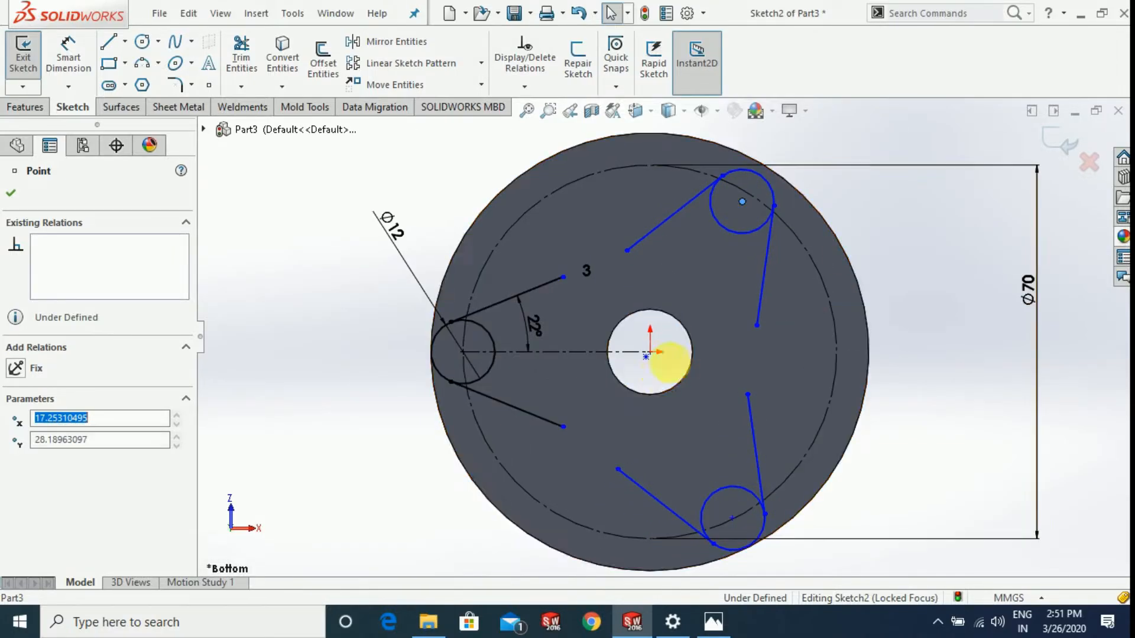
click(646, 358)
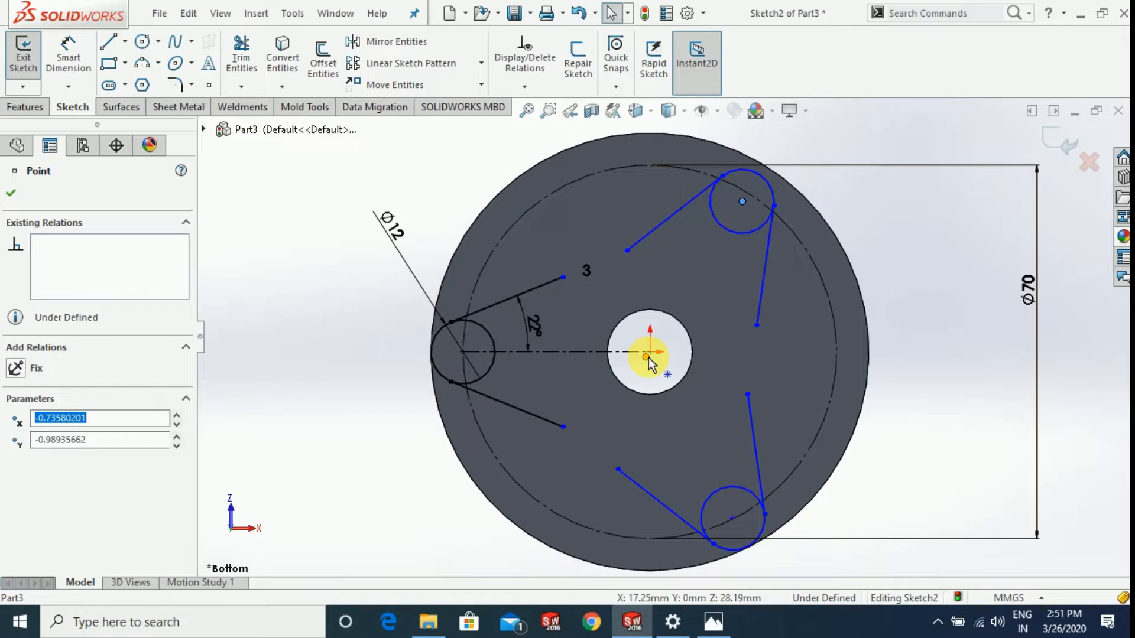
mouse_move(647, 358)
mouse_down()
mouse_move(651, 328)
mouse_move(650, 353)
mouse_up()
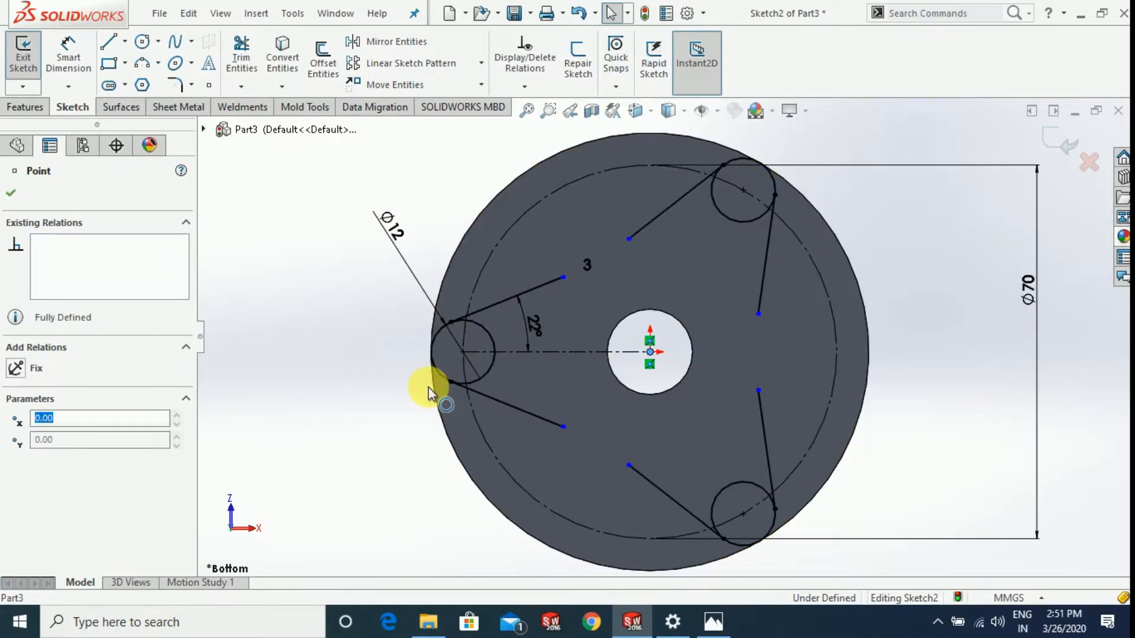
click(313, 407)
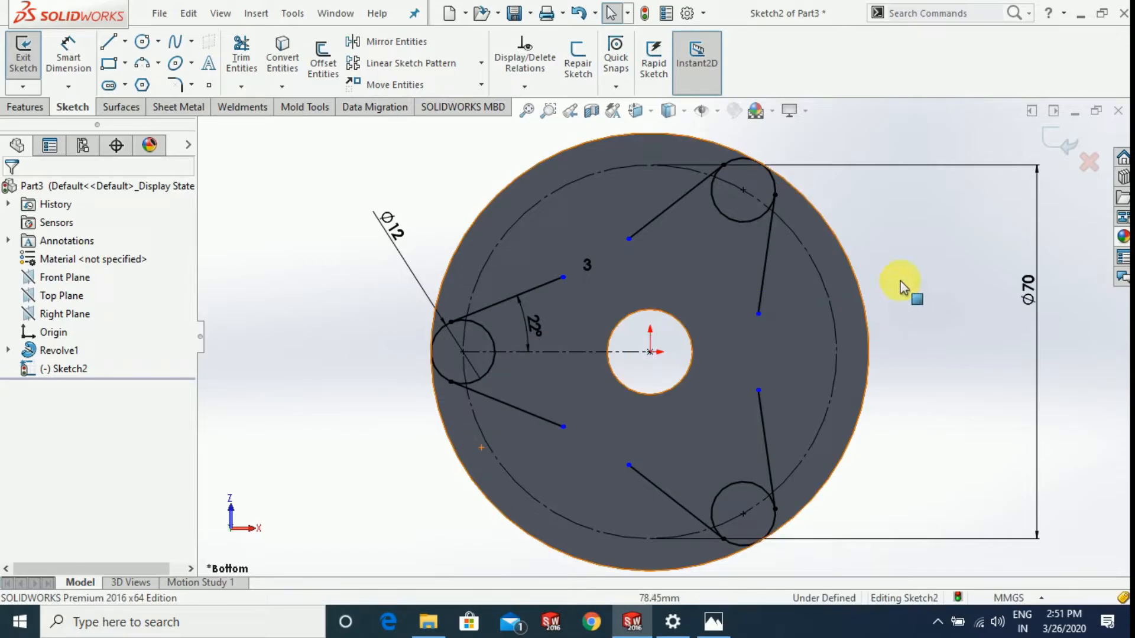
Sketch a three-point arc of about 23 mm radius, bowed toward the hub, joining the upper 22° line's inner end to the neighbouring arm's line.
scroll(910, 269, up, 3)
scroll(727, 311, down, 2)
scroll(593, 303, down, 4)
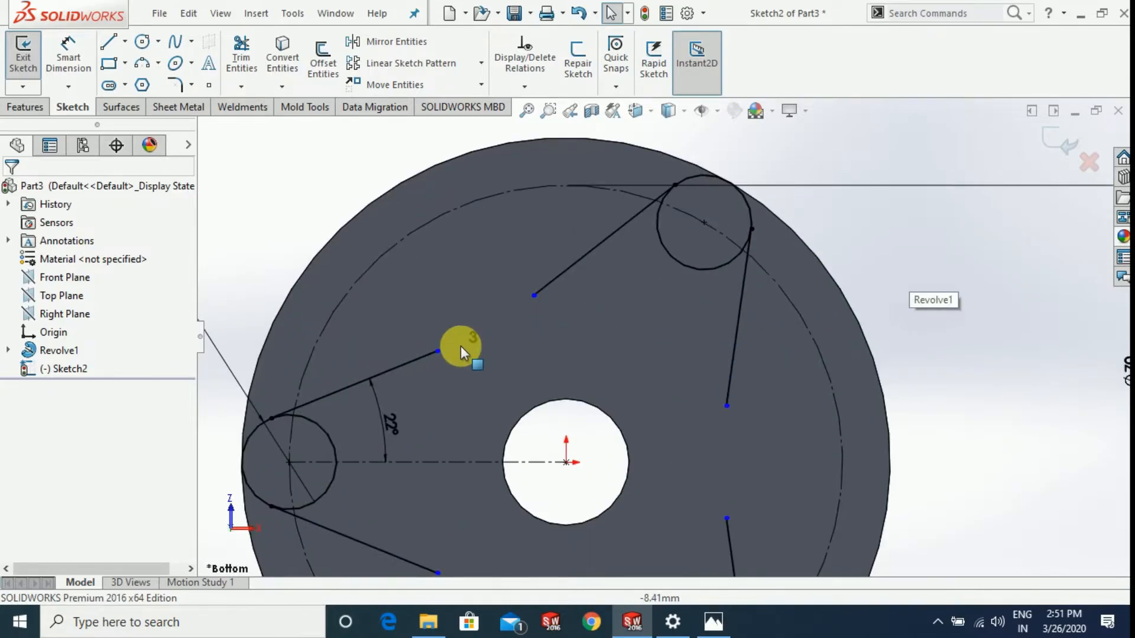
scroll(750, 292, up, 2)
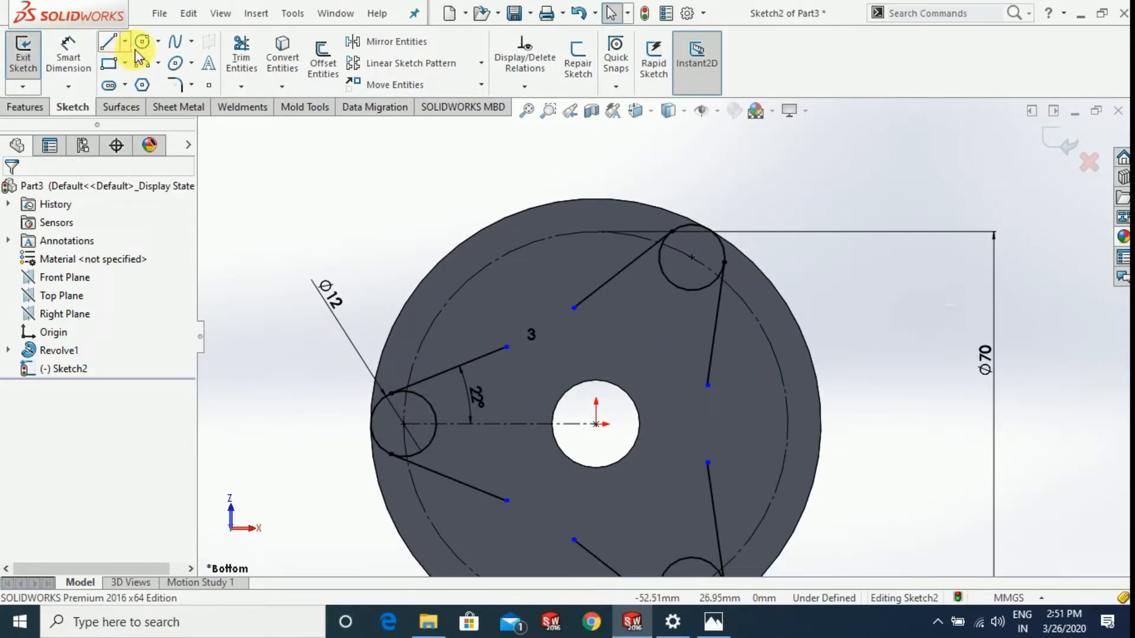
click(145, 69)
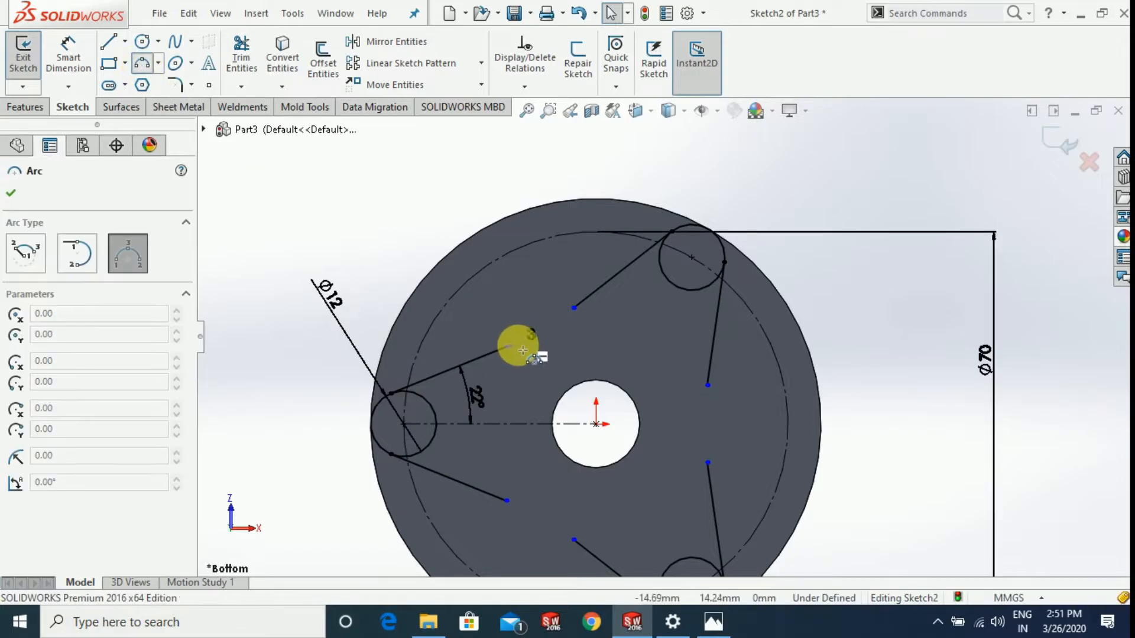
scroll(535, 354, down, 2)
scroll(539, 357, down, 2)
click(525, 343)
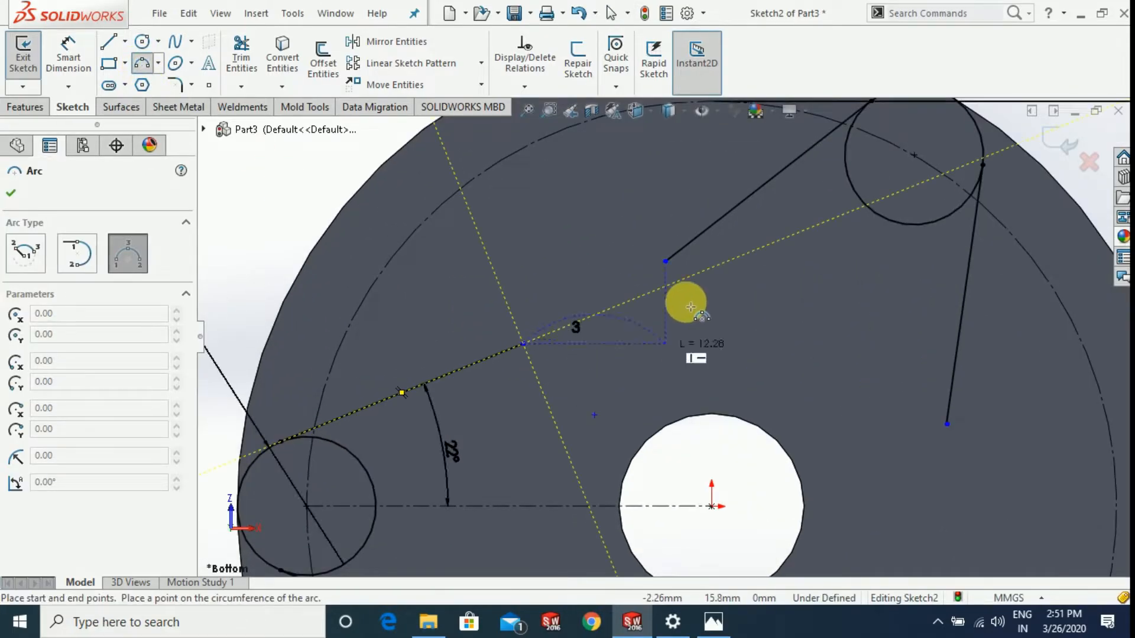
click(666, 261)
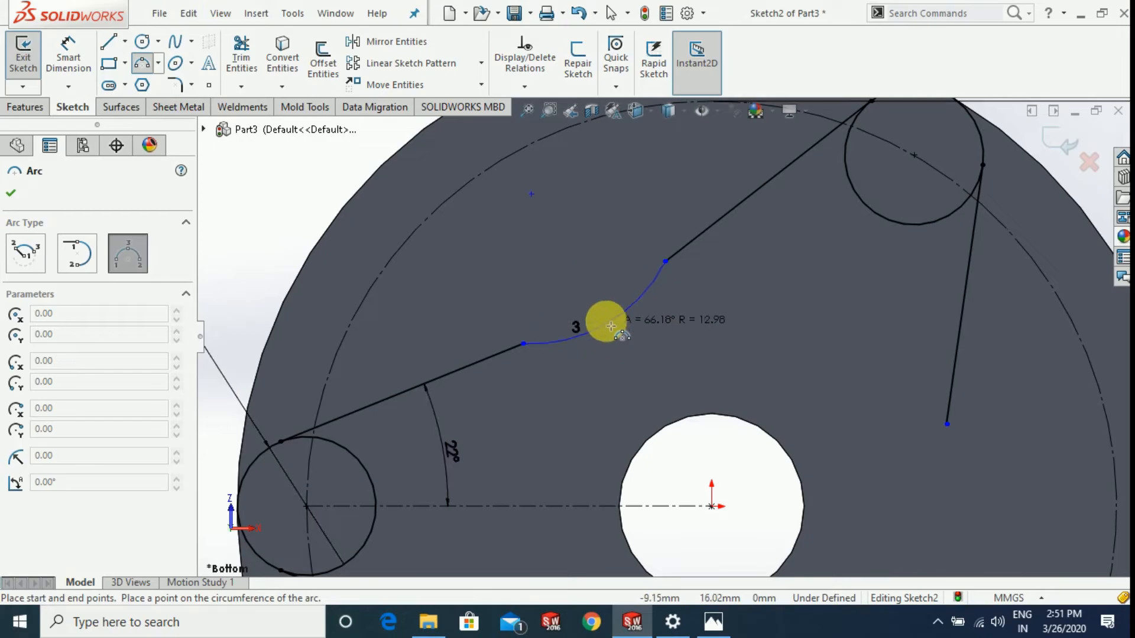
click(598, 318)
key(Escape)
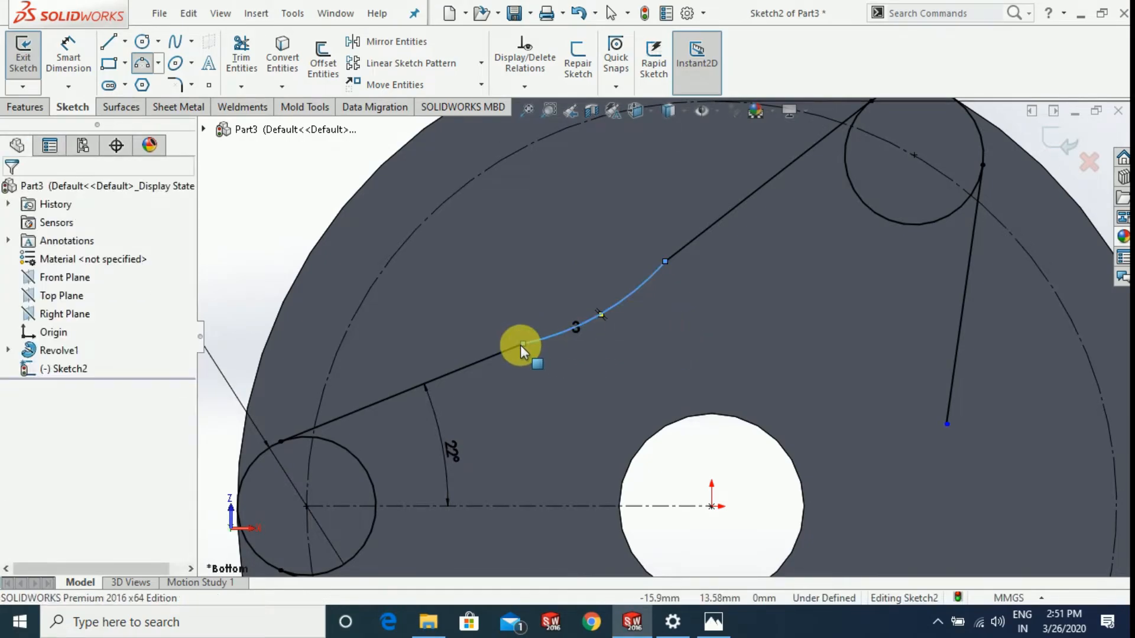
Make the connecting arc tangent to the adjoining line at each of its two ends.
click(485, 360)
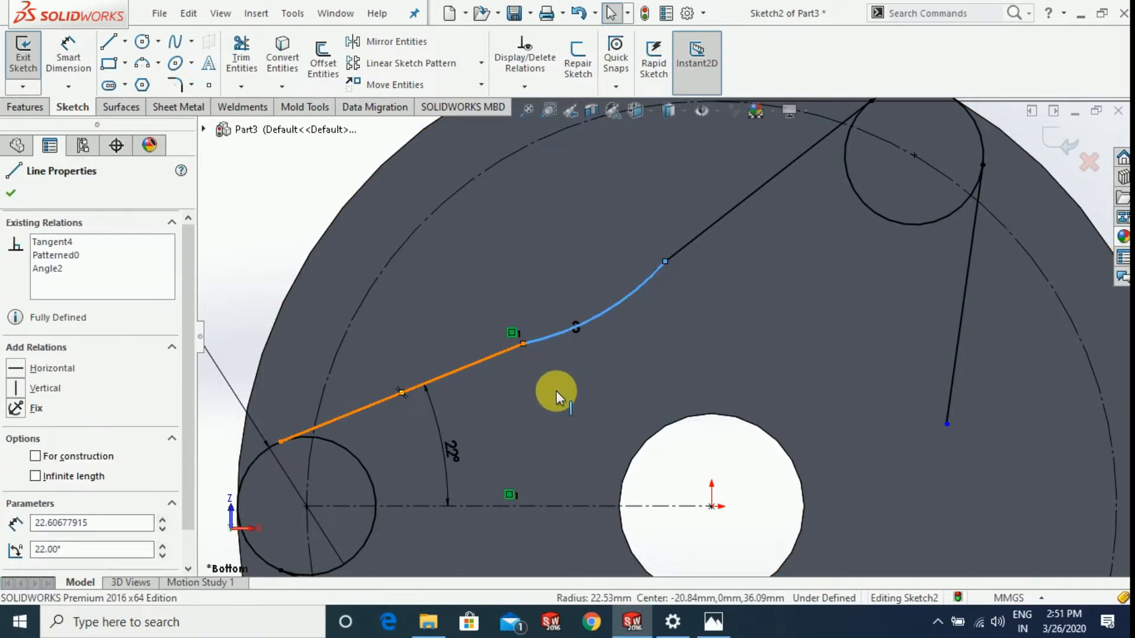
click(48, 462)
click(229, 197)
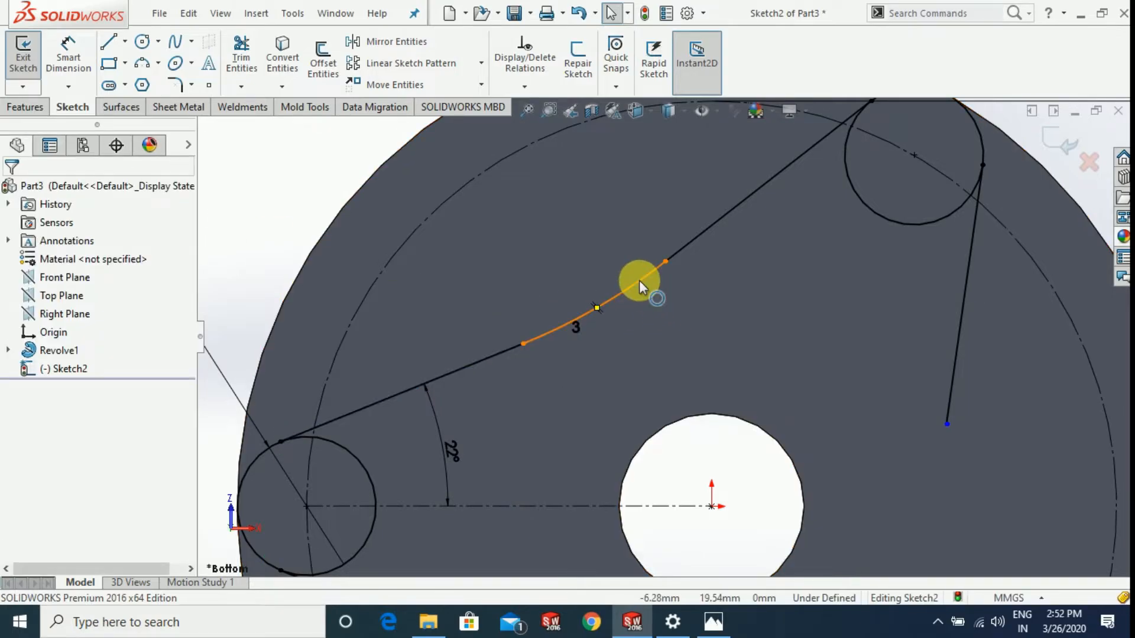
click(697, 230)
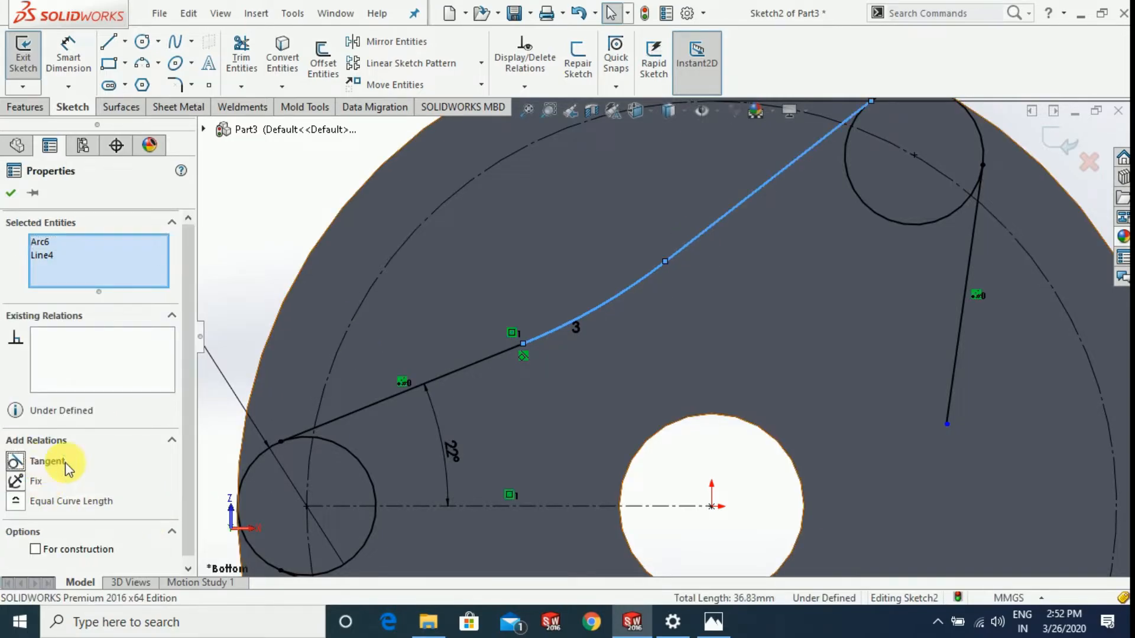
click(47, 462)
scroll(587, 437, up, 5)
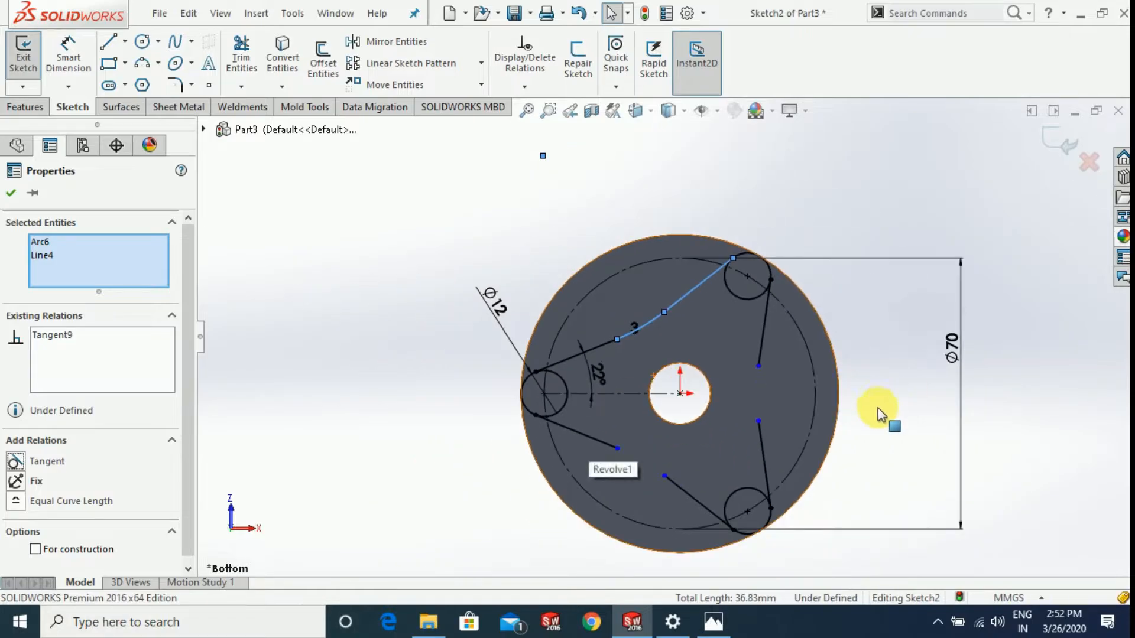
click(878, 409)
Dimension the connecting arc's radius and set it to 22 mm.
scroll(874, 438, down, 2)
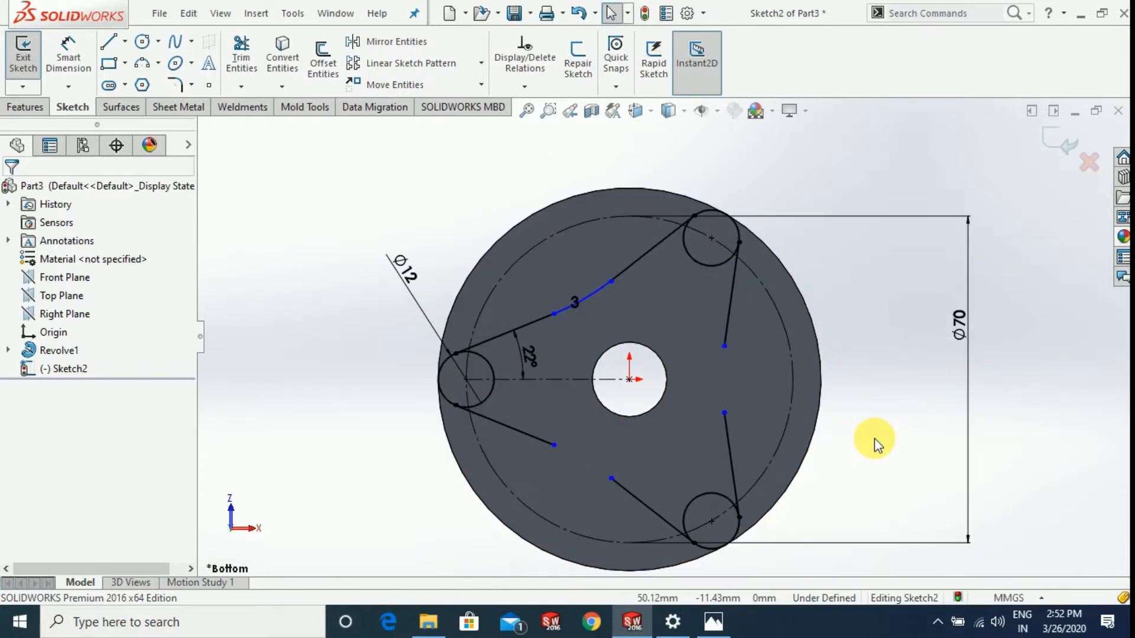
click(55, 56)
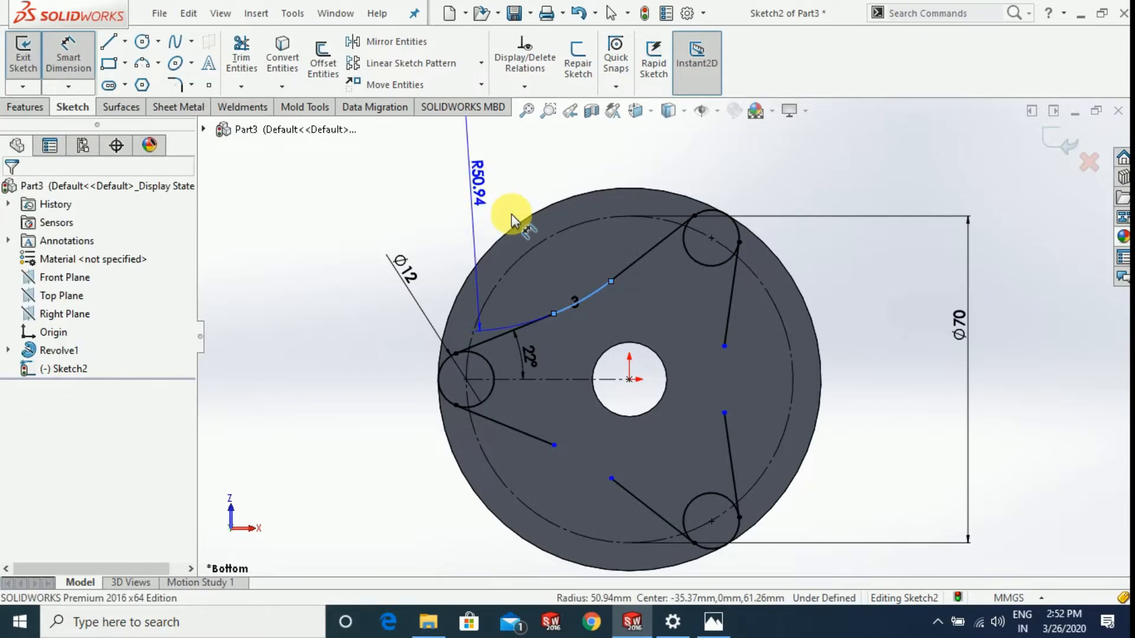
click(564, 162)
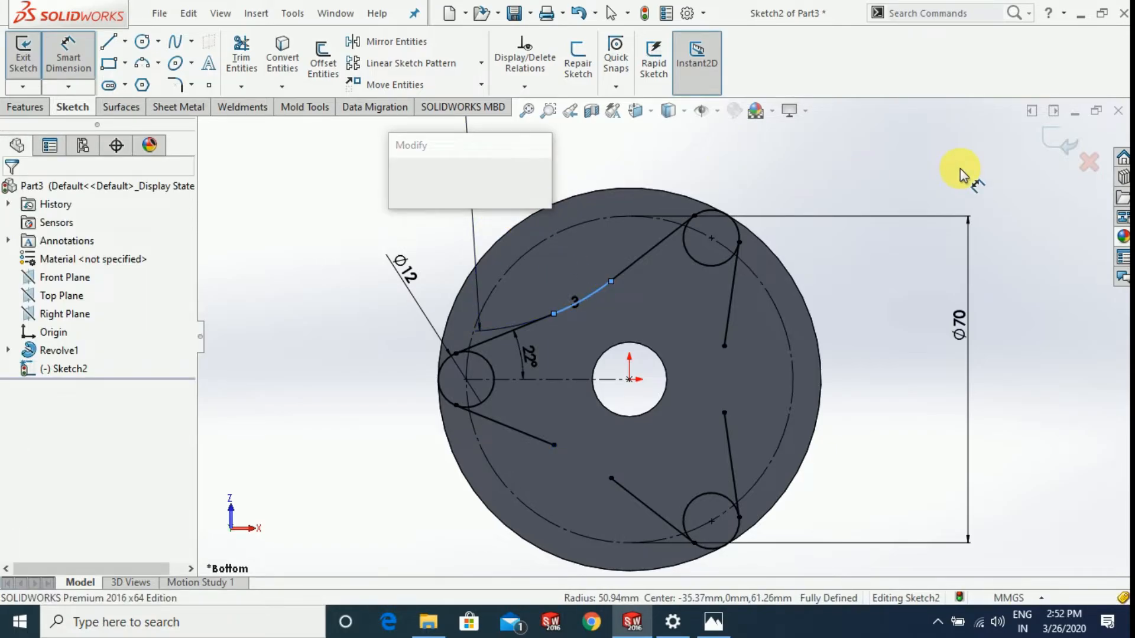
text(22)
key(Return)
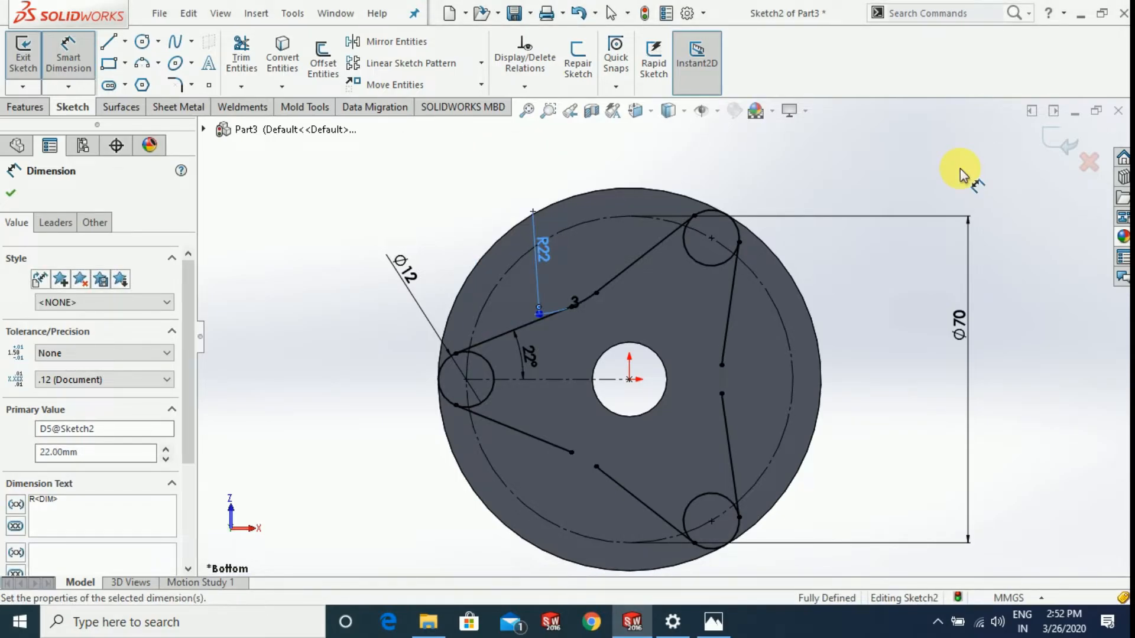
click(903, 307)
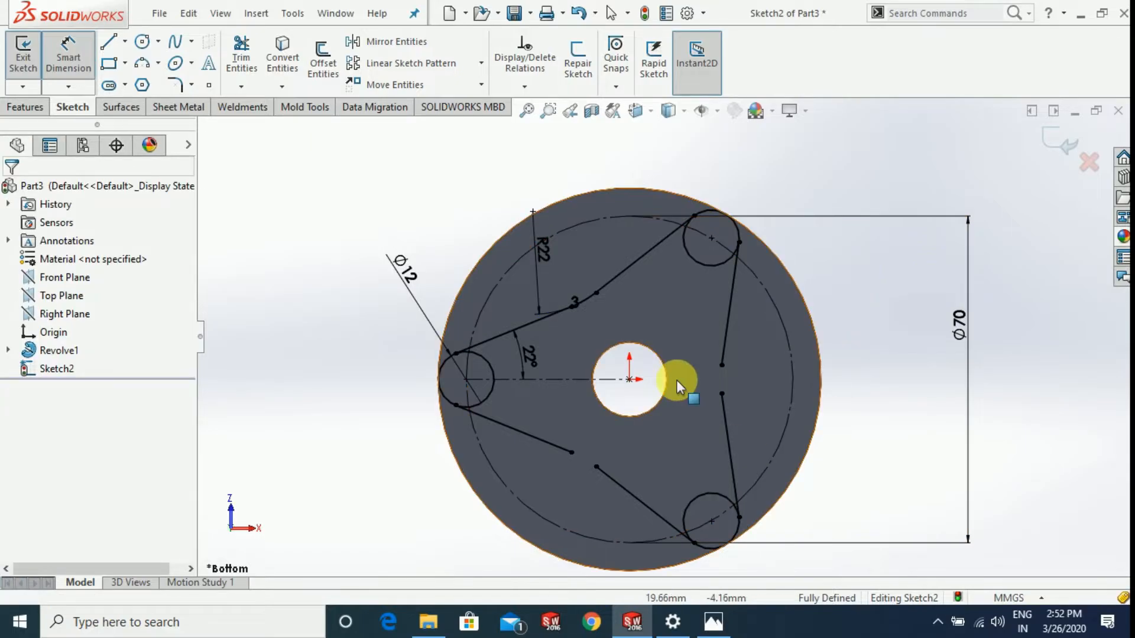
Circular-pattern the 22 mm radius arc as 3 equally spaced instances over 360° about the central hole to link all the arms.
scroll(586, 329, down, 3)
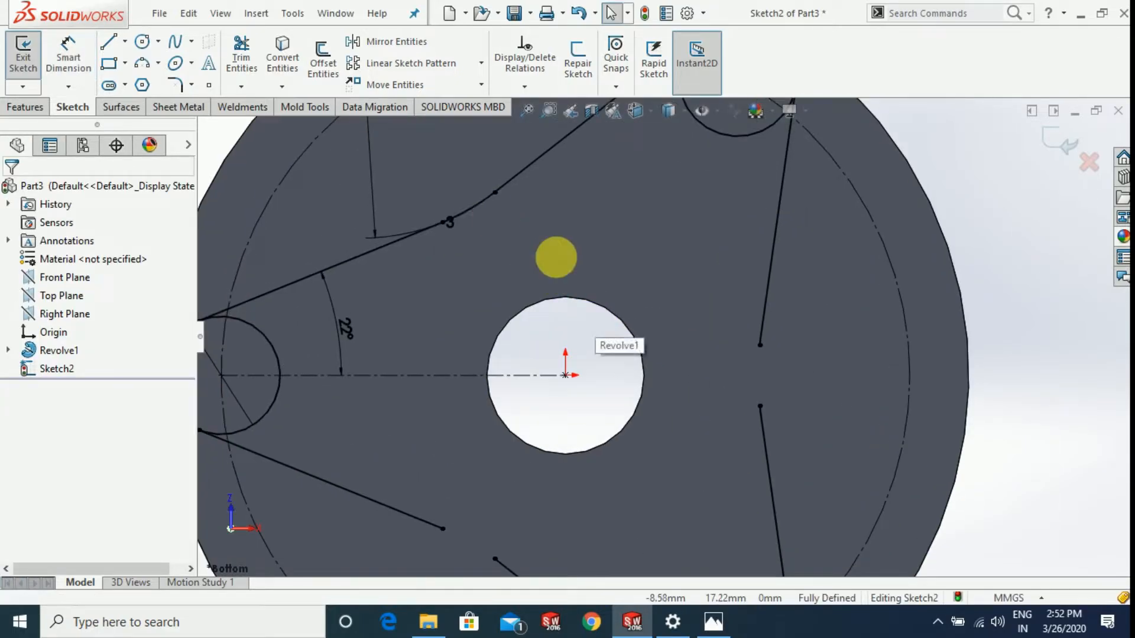
scroll(800, 309, up, 4)
click(482, 62)
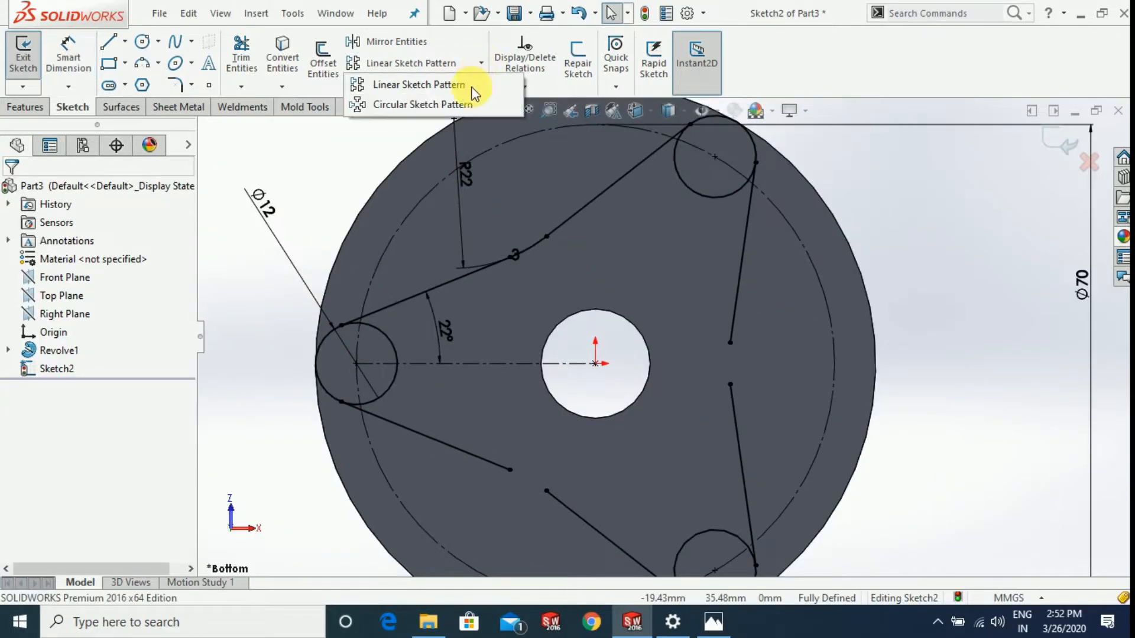
click(469, 101)
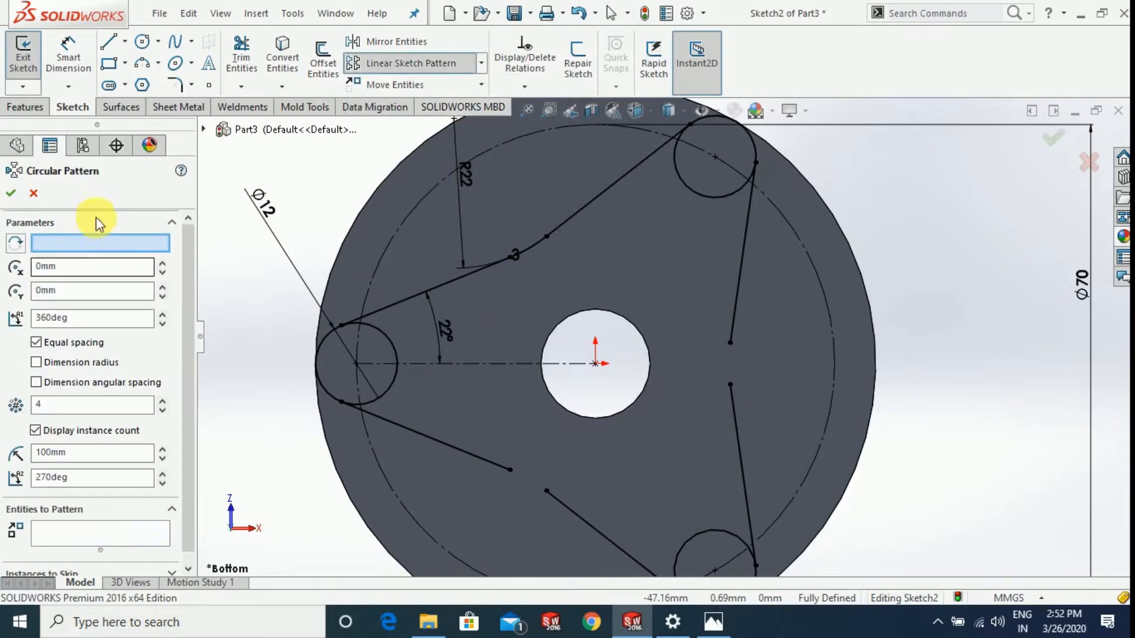
click(550, 395)
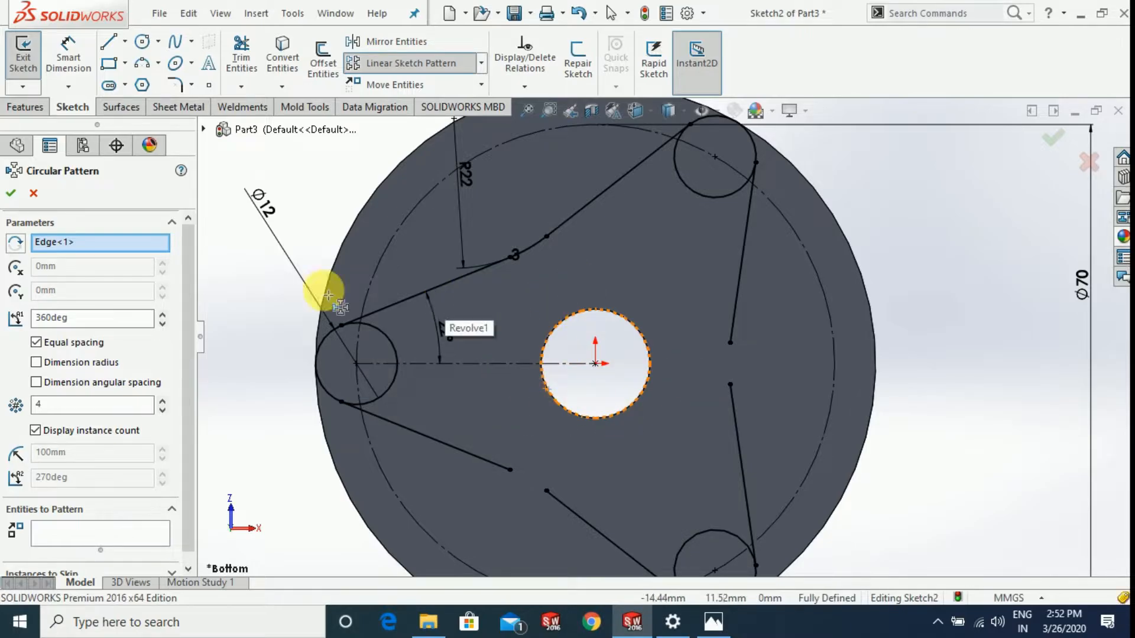
drag(72, 409, 8, 412)
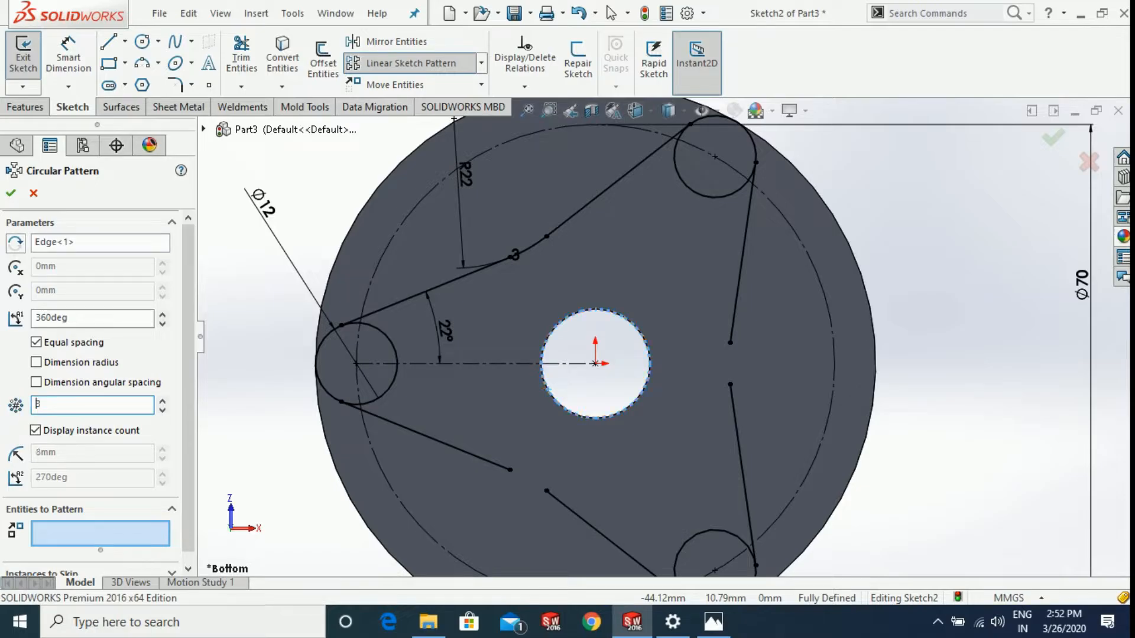
click(535, 252)
click(10, 195)
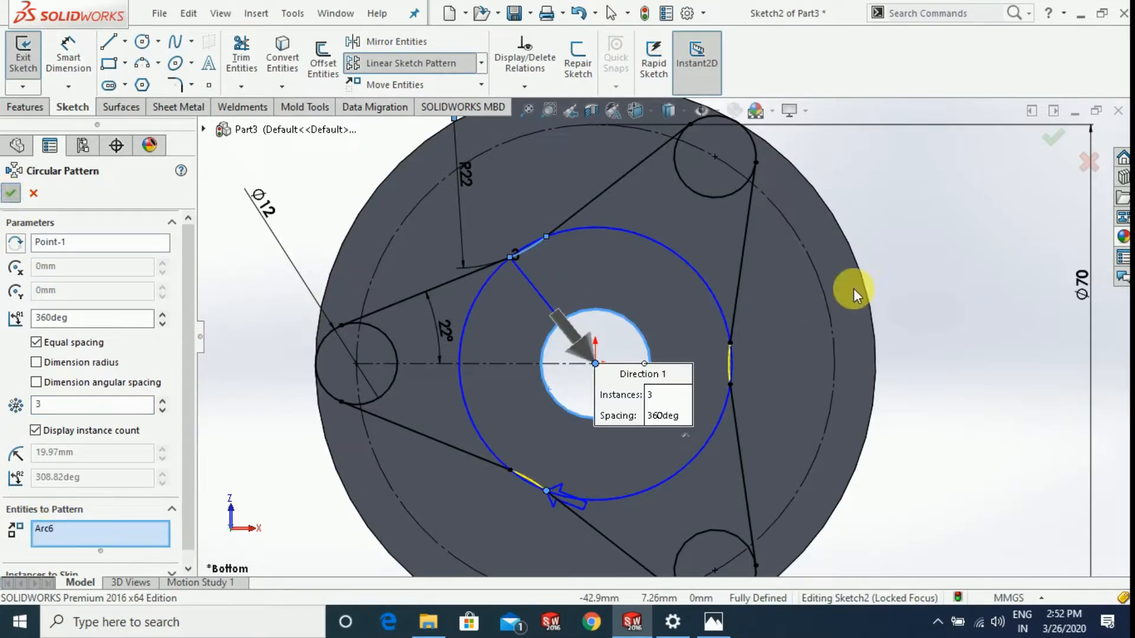
key(f)
scroll(930, 383, up, 2)
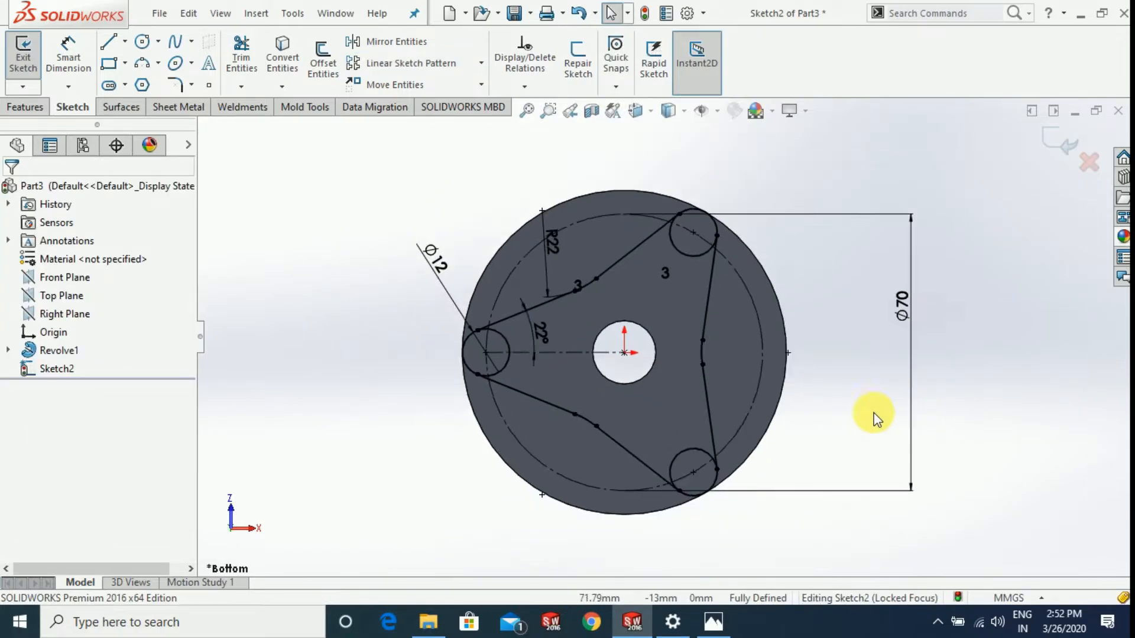
Cut the three outer regions between the three-armed outline and the disc's rim using Extruded Cut with Through All - Both.
scroll(565, 402, down, 1)
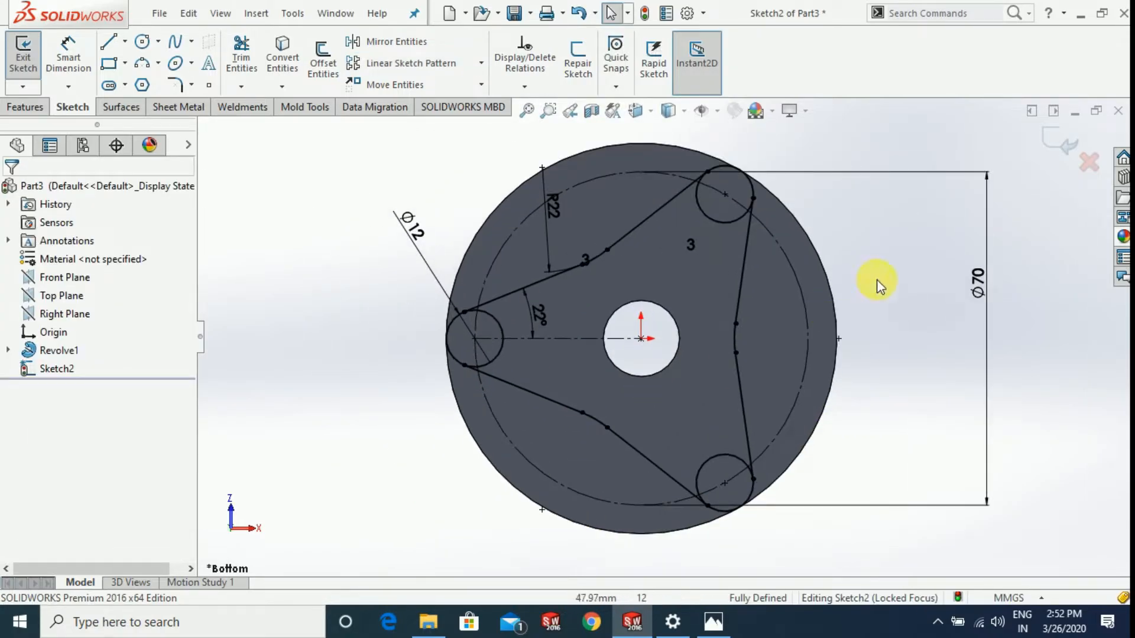
click(43, 111)
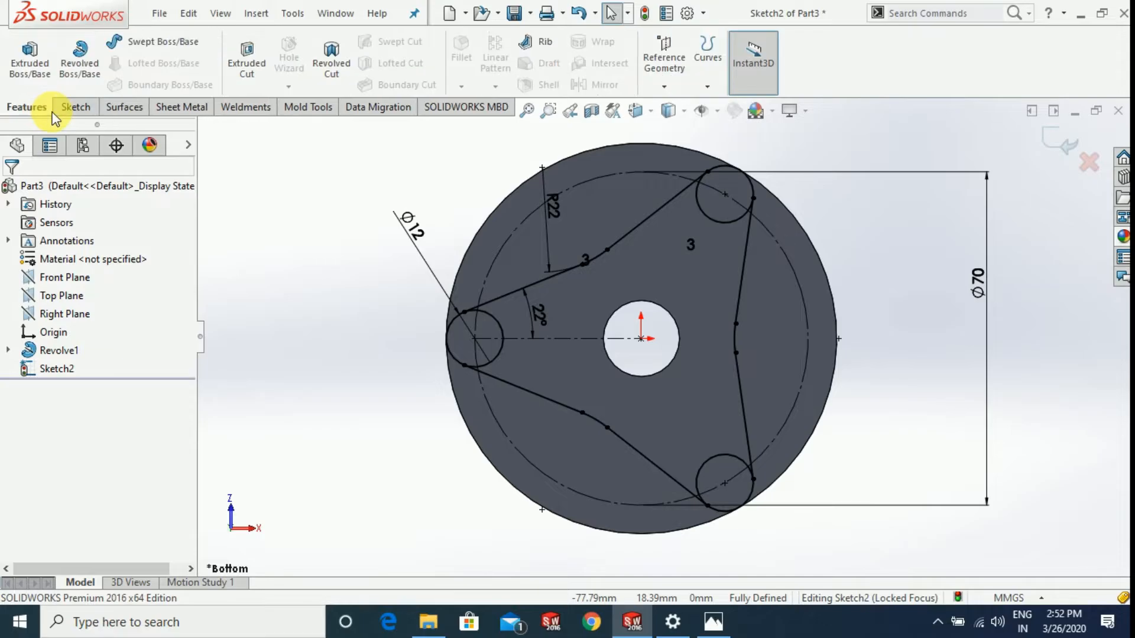
click(252, 66)
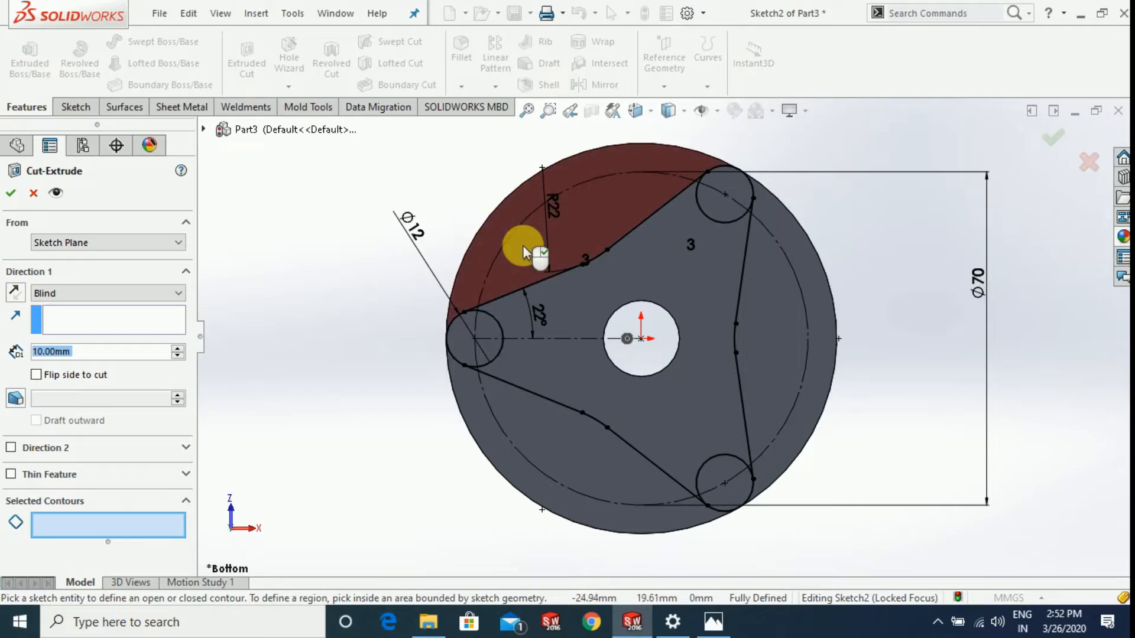
click(501, 247)
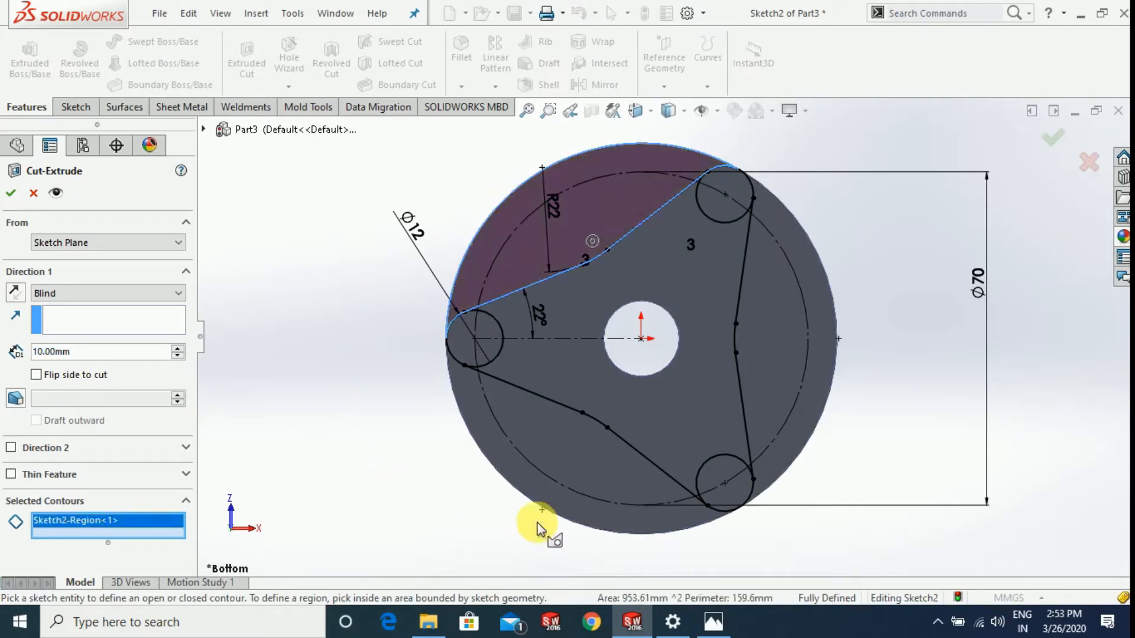
click(573, 474)
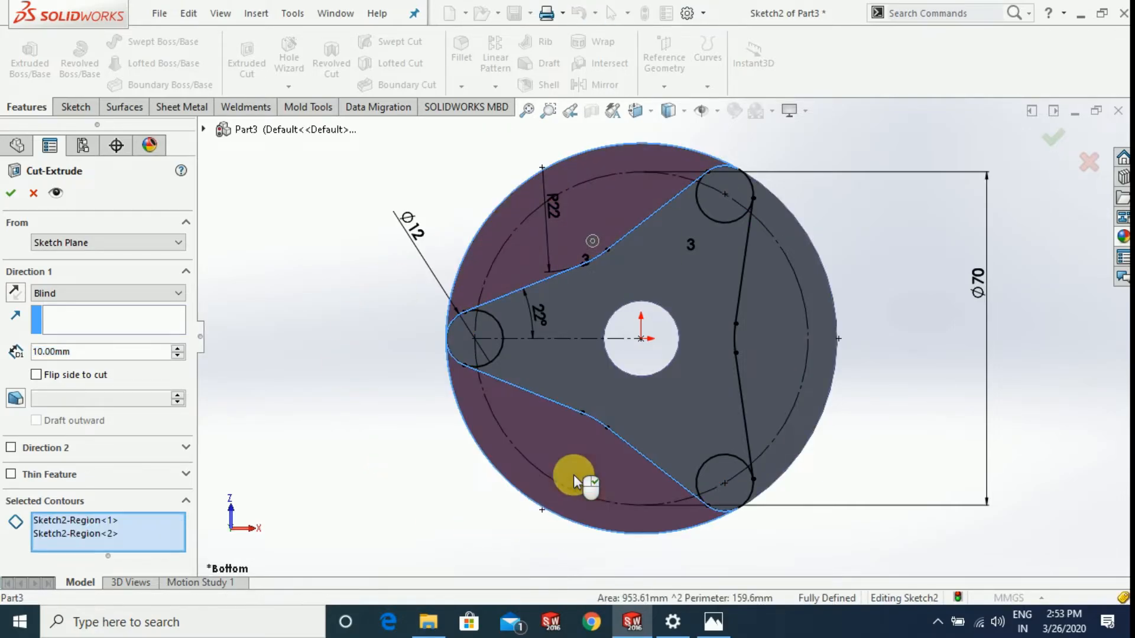
click(782, 386)
scroll(790, 481, up, 3)
mouse_move(834, 514)
middle_down()
mouse_move(843, 506)
mouse_move(765, 485)
mouse_move(760, 508)
mouse_move(768, 378)
middle_up()
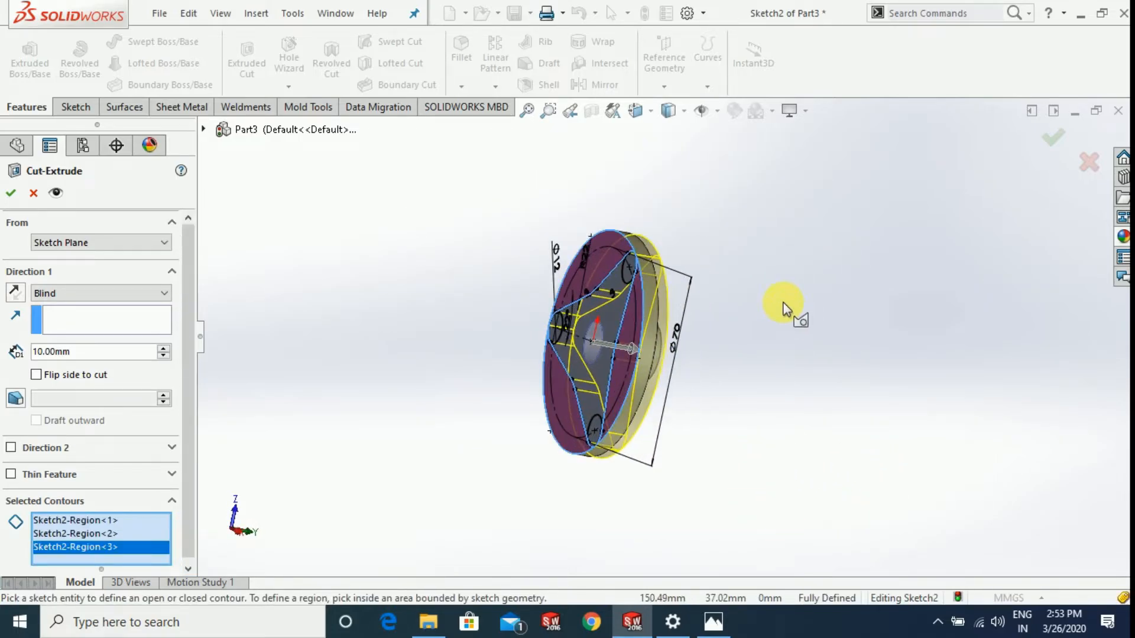
click(62, 295)
click(82, 328)
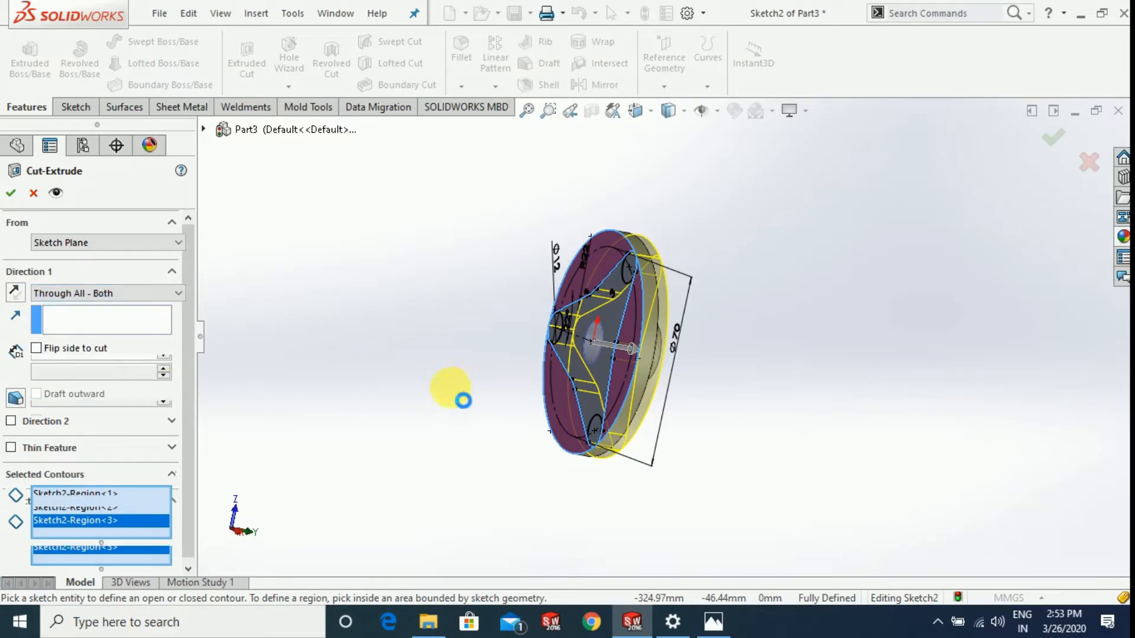
middle_drag(469, 443, 453, 526)
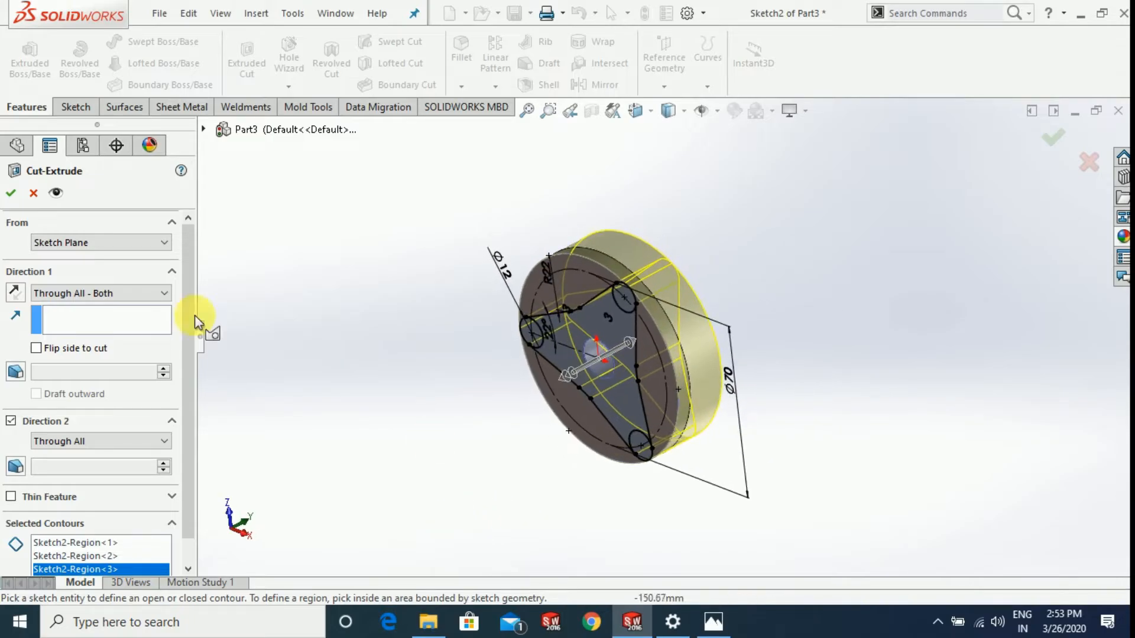
click(11, 193)
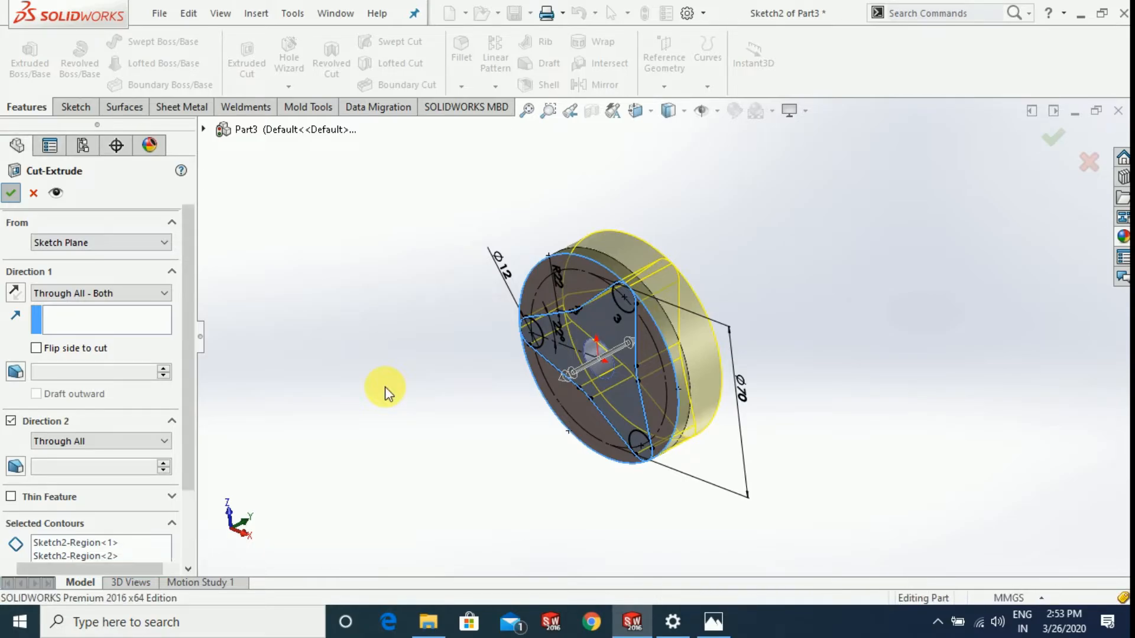
Apply the carbon steel appearance from the Metal > Steel library to the whole part.
middle_drag(530, 352, 763, 289)
click(1123, 239)
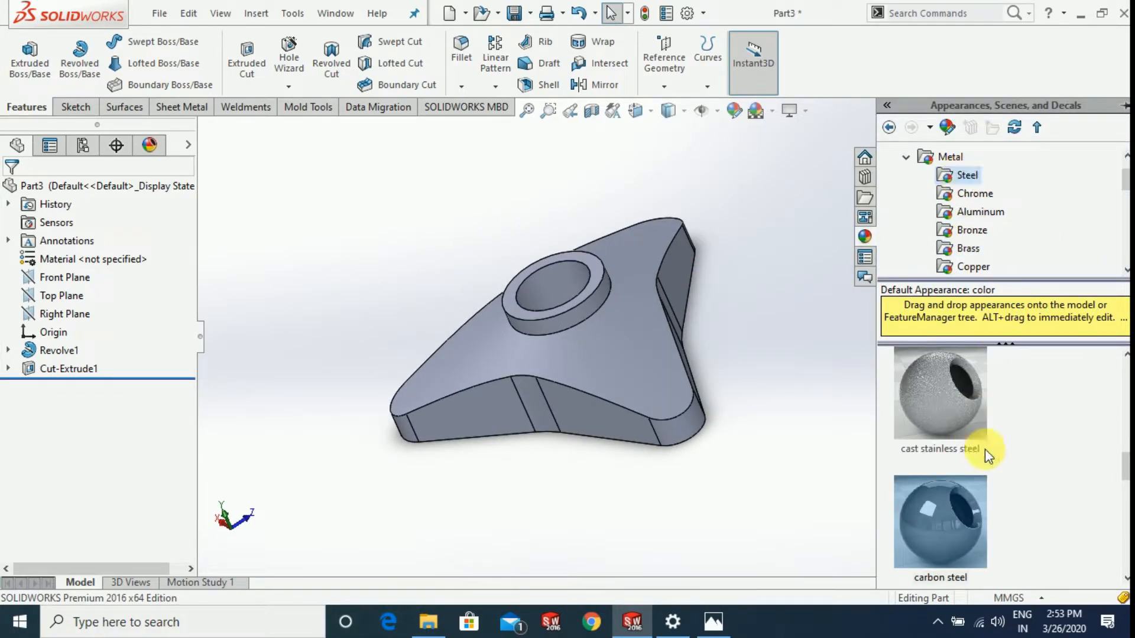
scroll(988, 525, down, 2)
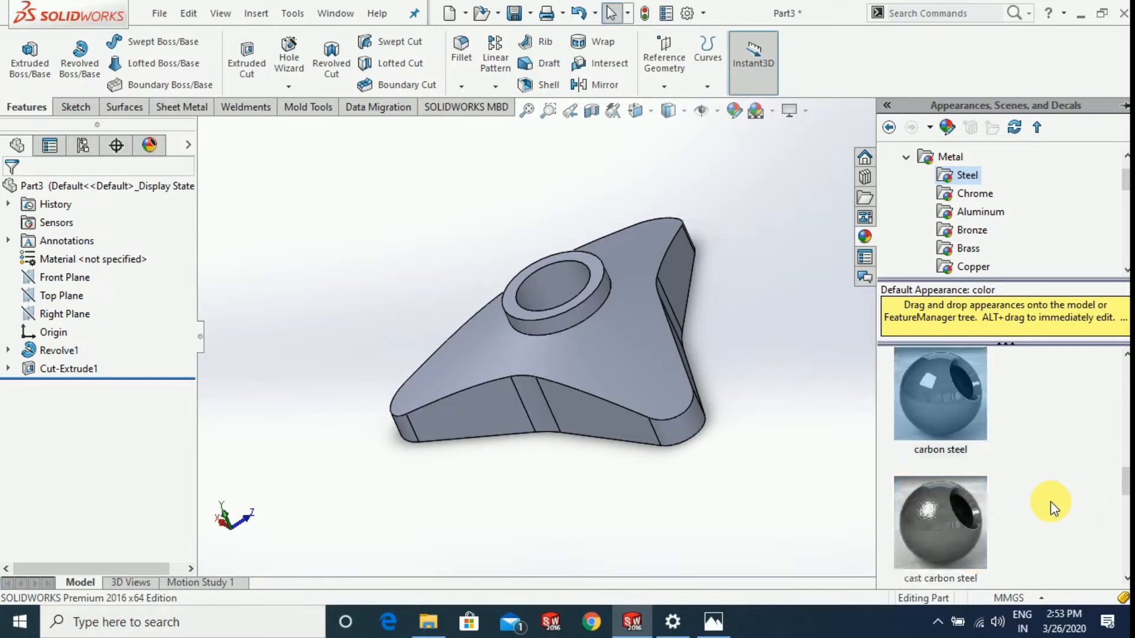
drag(939, 409, 640, 339)
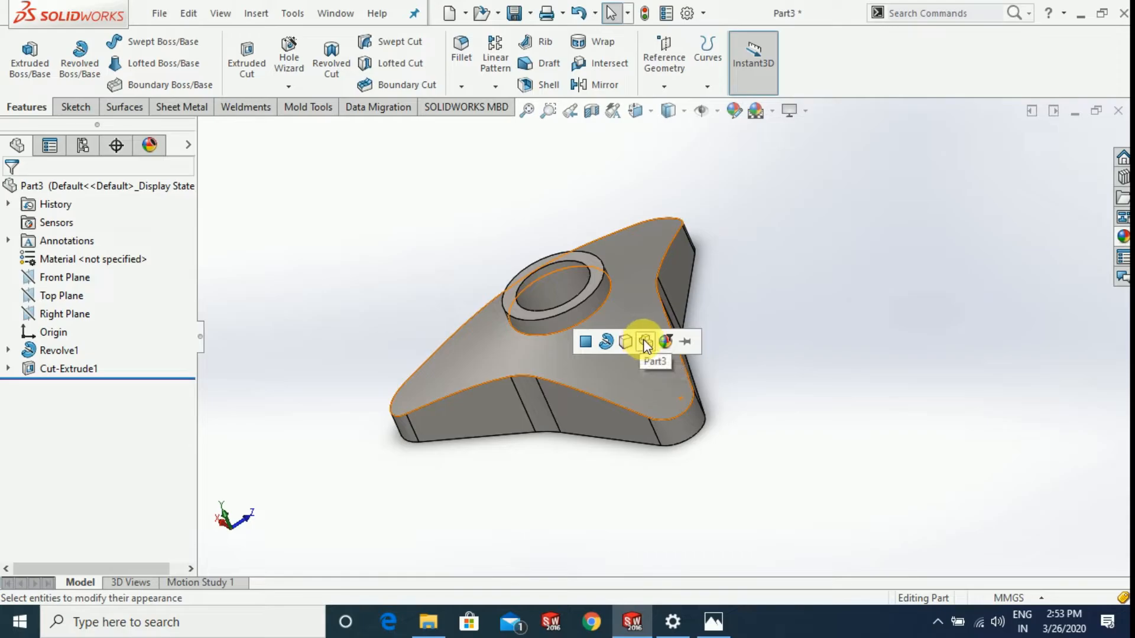
Change the color of the part's carbon steel appearance to yellow from the standard swatches.
middle_drag(775, 456, 760, 329)
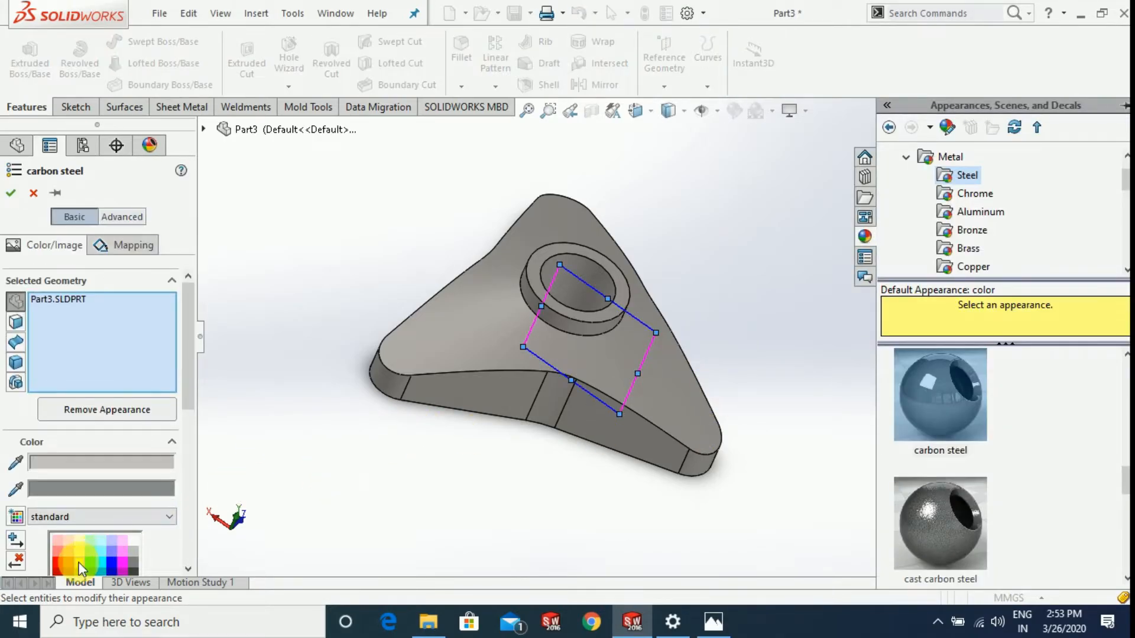
click(79, 565)
middle_drag(393, 473, 441, 488)
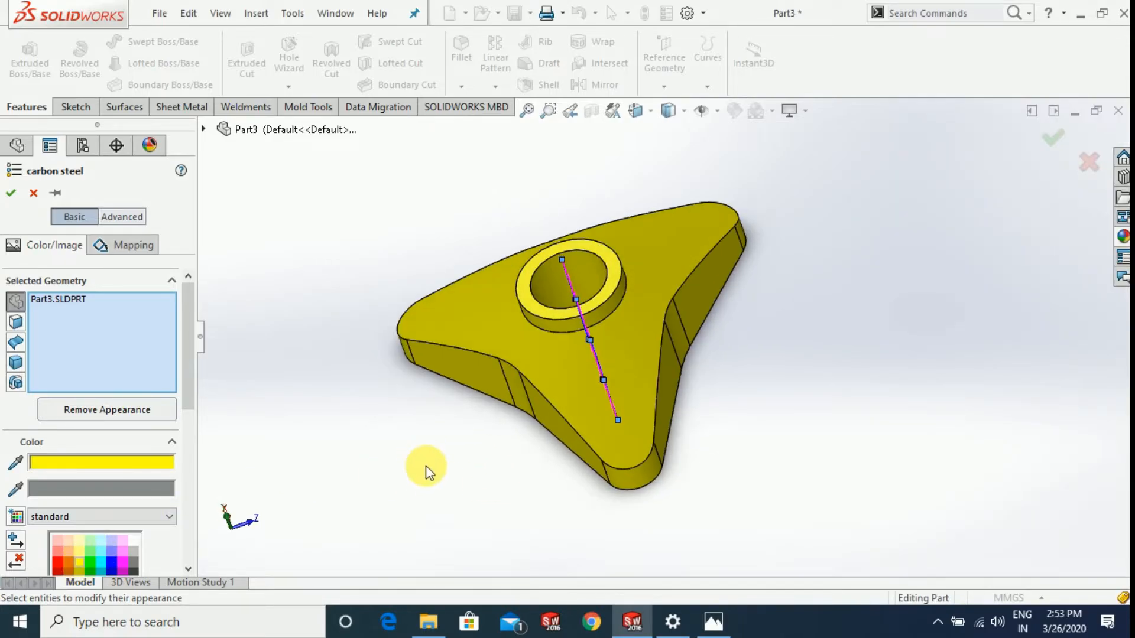
click(11, 192)
Start a sketch on the bracket's flat bottom face and view that face straight on.
middle_drag(755, 466, 784, 339)
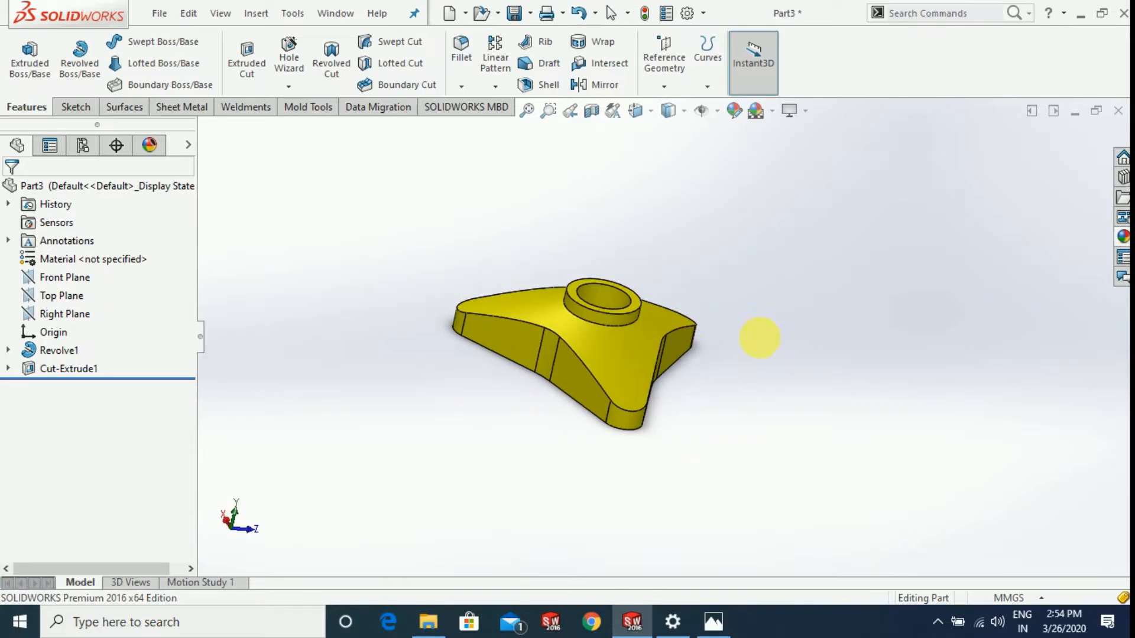
middle_drag(693, 365, 720, 291)
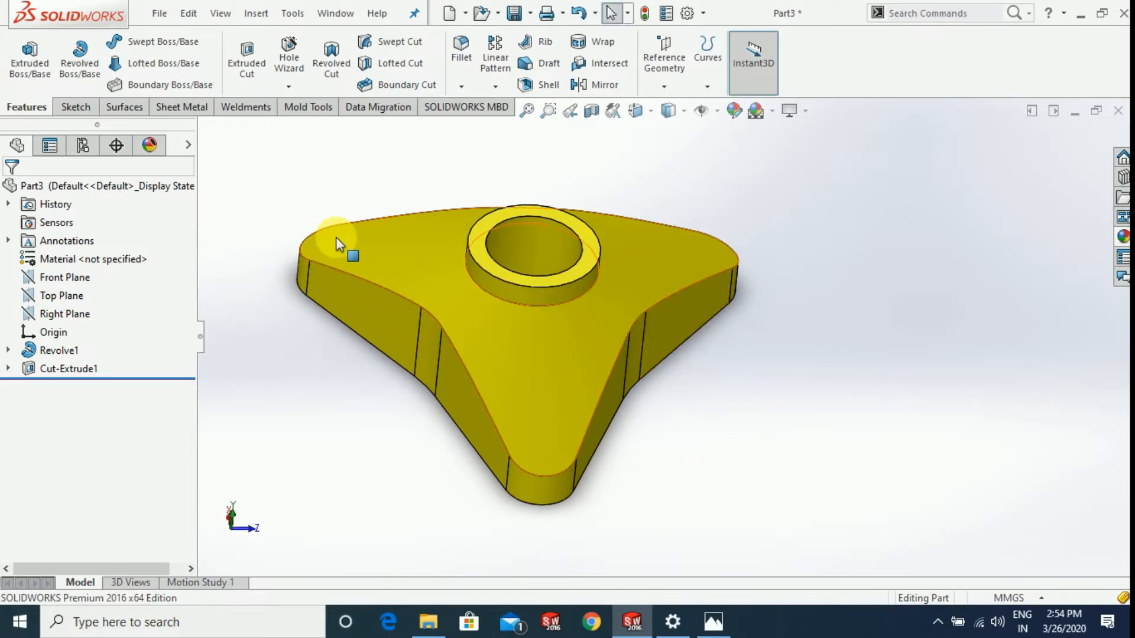
middle_drag(799, 451, 686, 423)
click(681, 418)
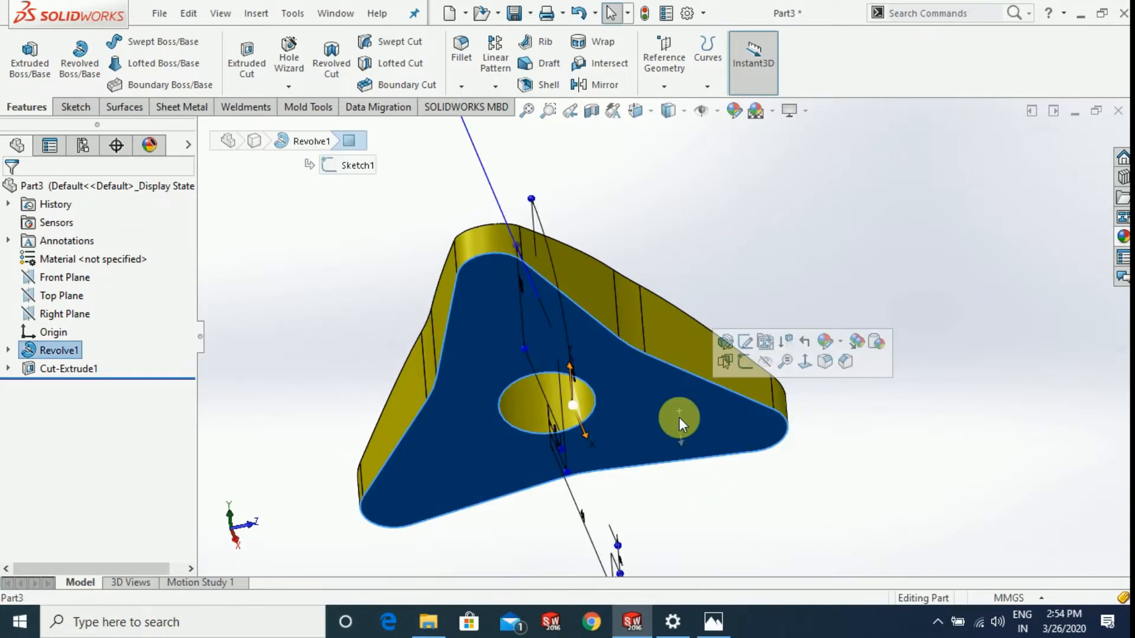
click(745, 364)
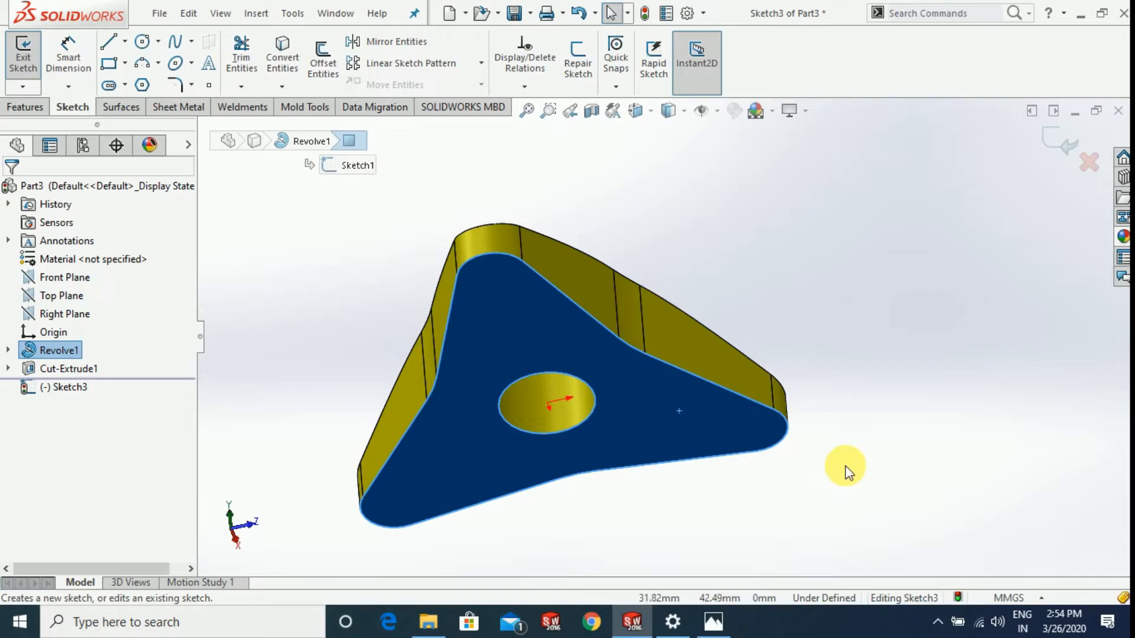
key(ctrl+8)
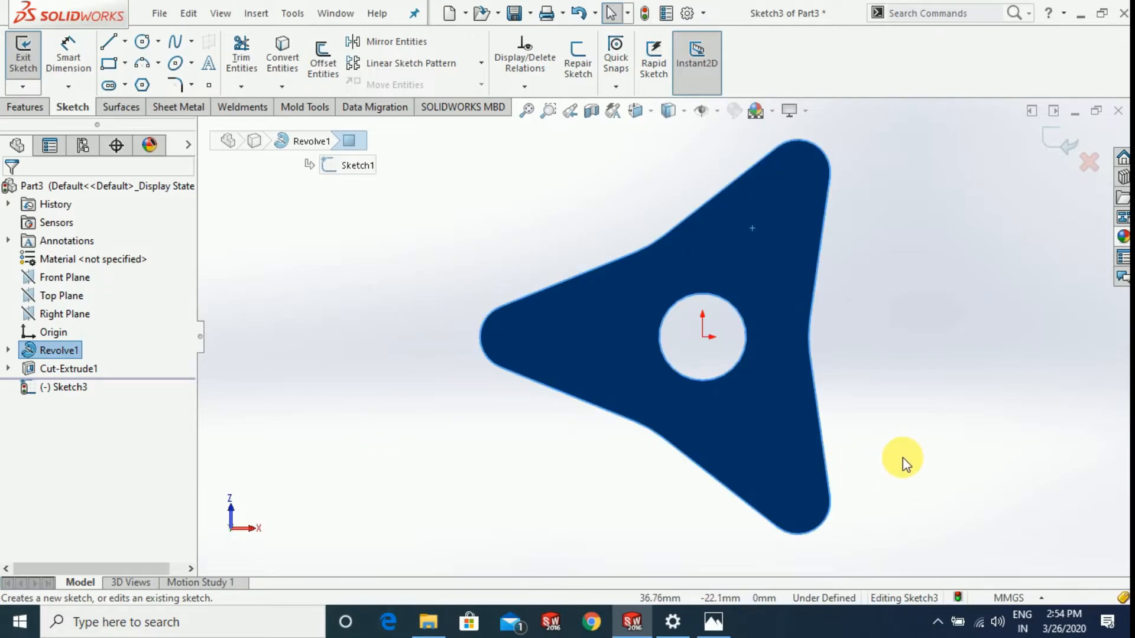
Sketch a circle of about 3.3 mm radius concentric with the rounded end of the arm pointing along negative X.
scroll(903, 460, up, 2)
scroll(818, 273, down, 2)
scroll(439, 375, down, 2)
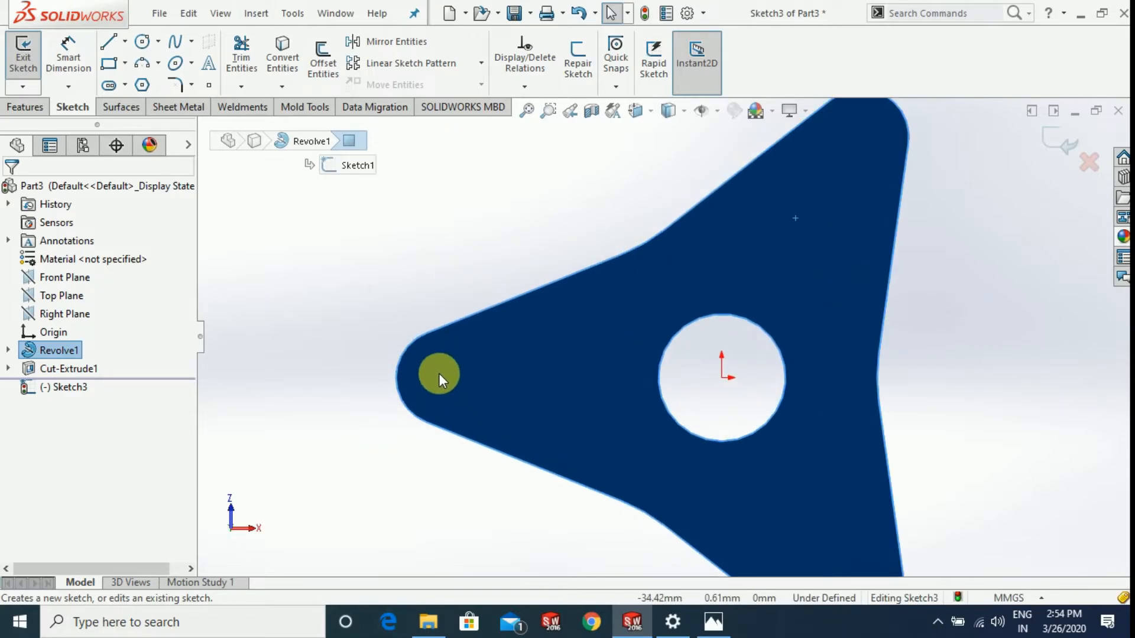
click(148, 48)
scroll(432, 376, down, 2)
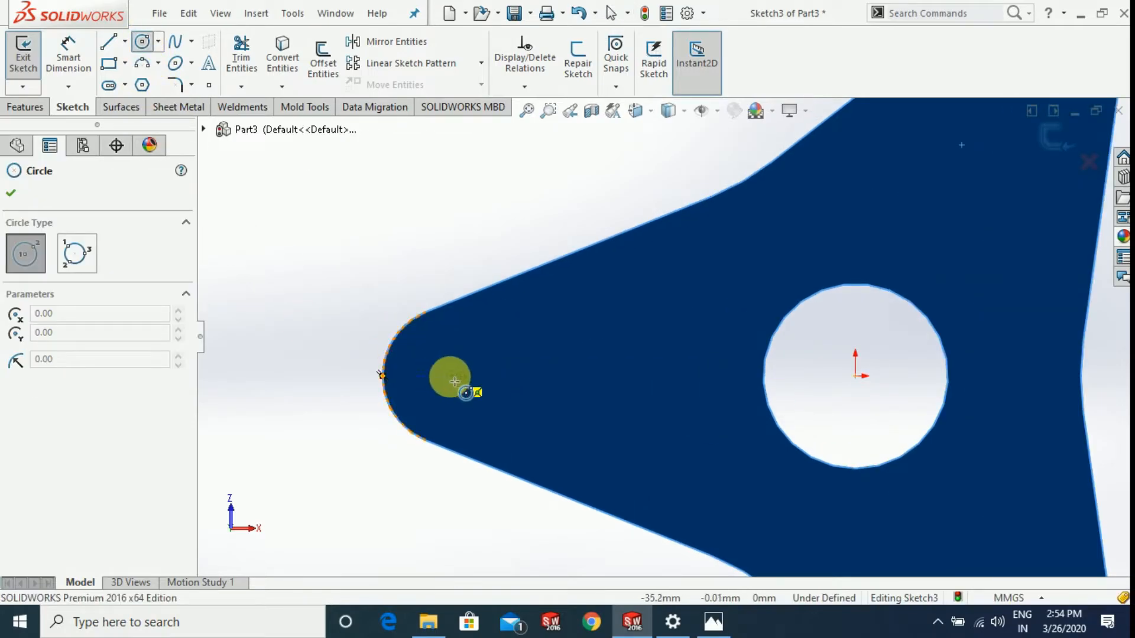
click(451, 376)
click(488, 392)
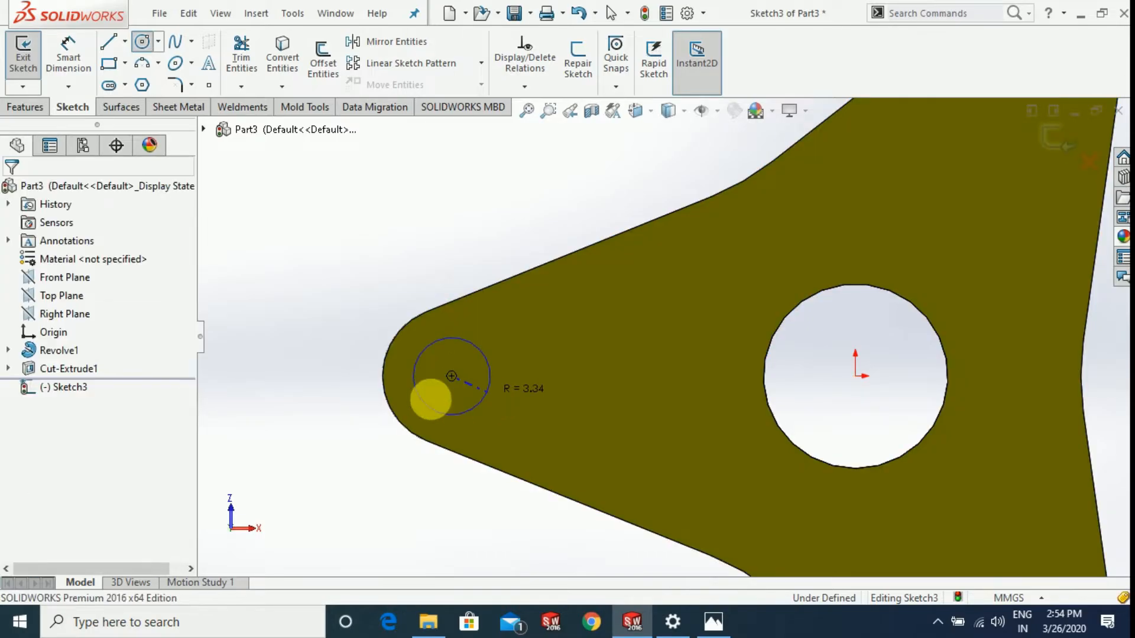
Dimension the diameter of the circle at the arm's end and set it to 4.5 mm.
scroll(495, 441, up, 7)
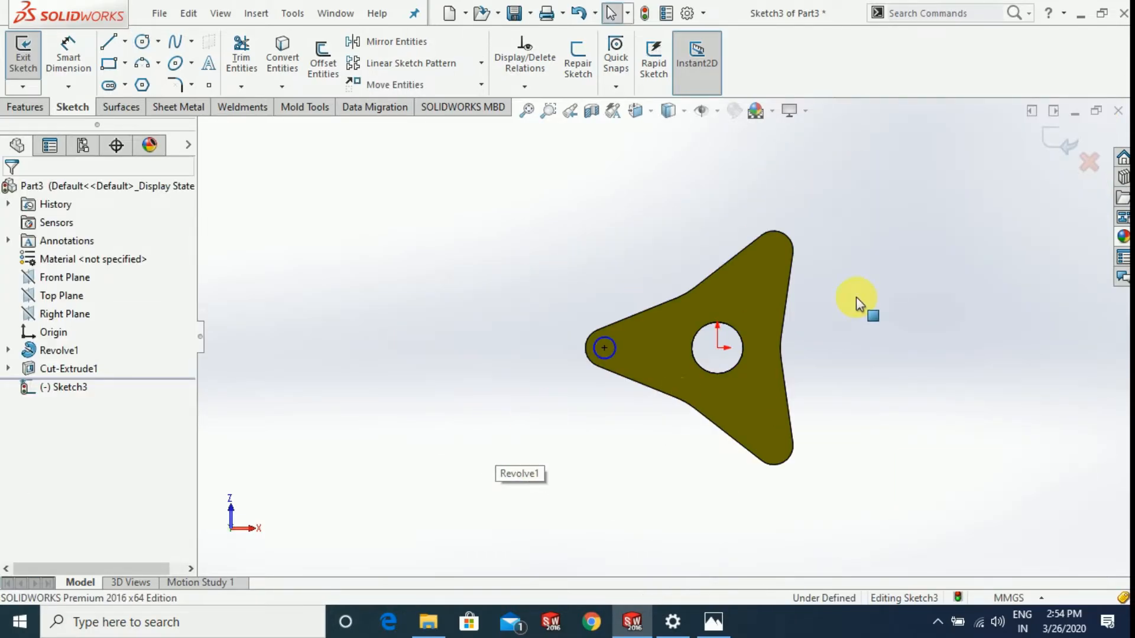
scroll(856, 297, down, 1)
scroll(733, 280, down, 1)
click(69, 55)
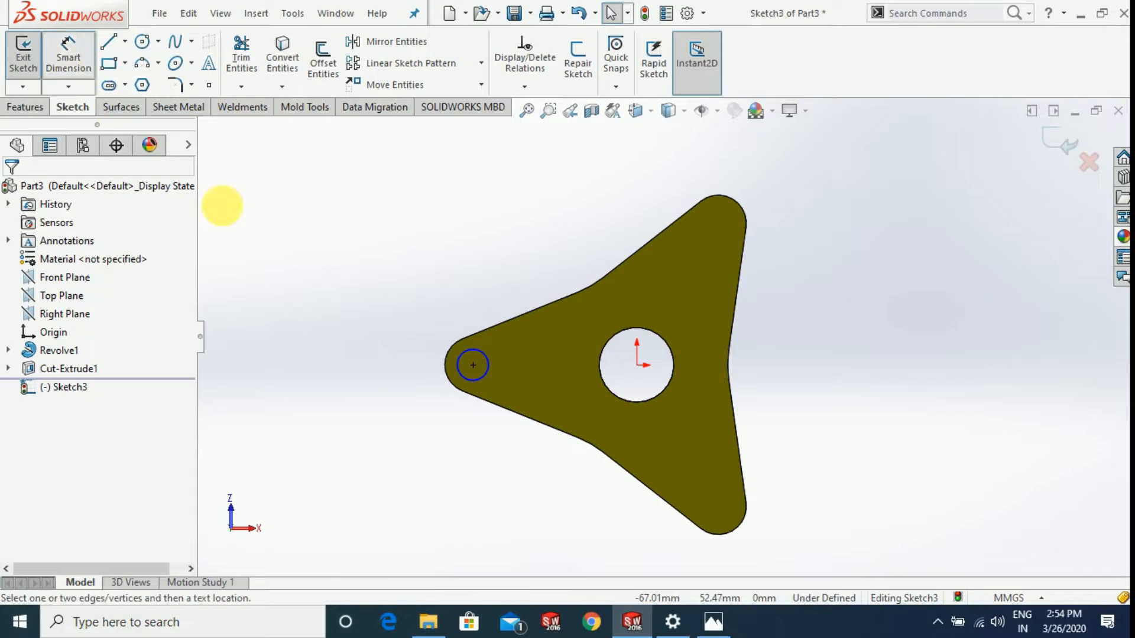
click(484, 358)
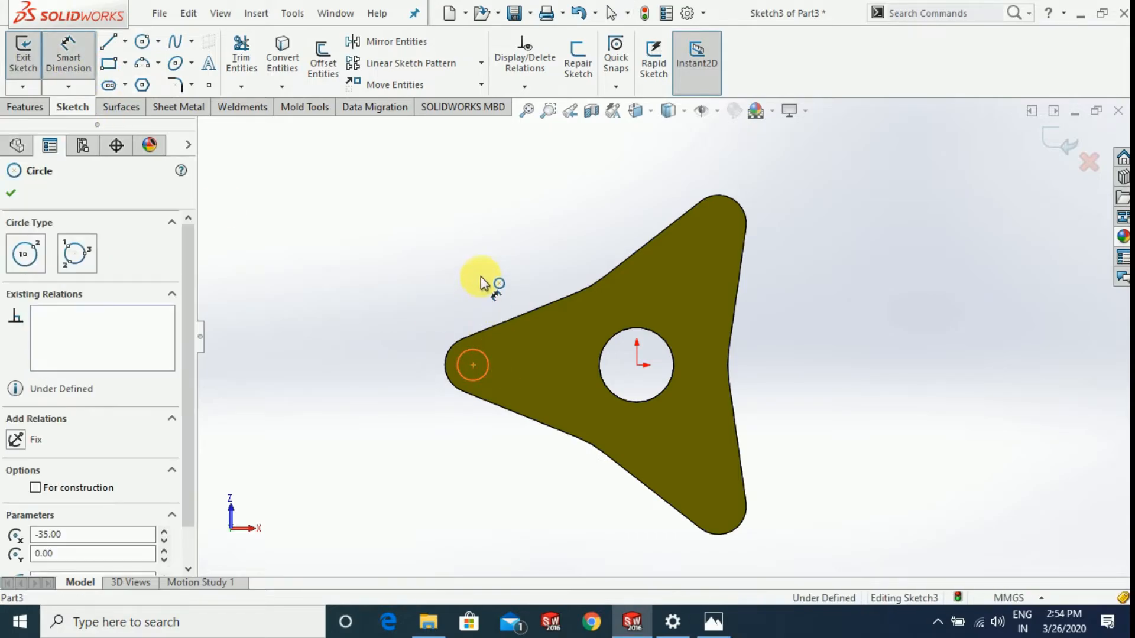
click(504, 294)
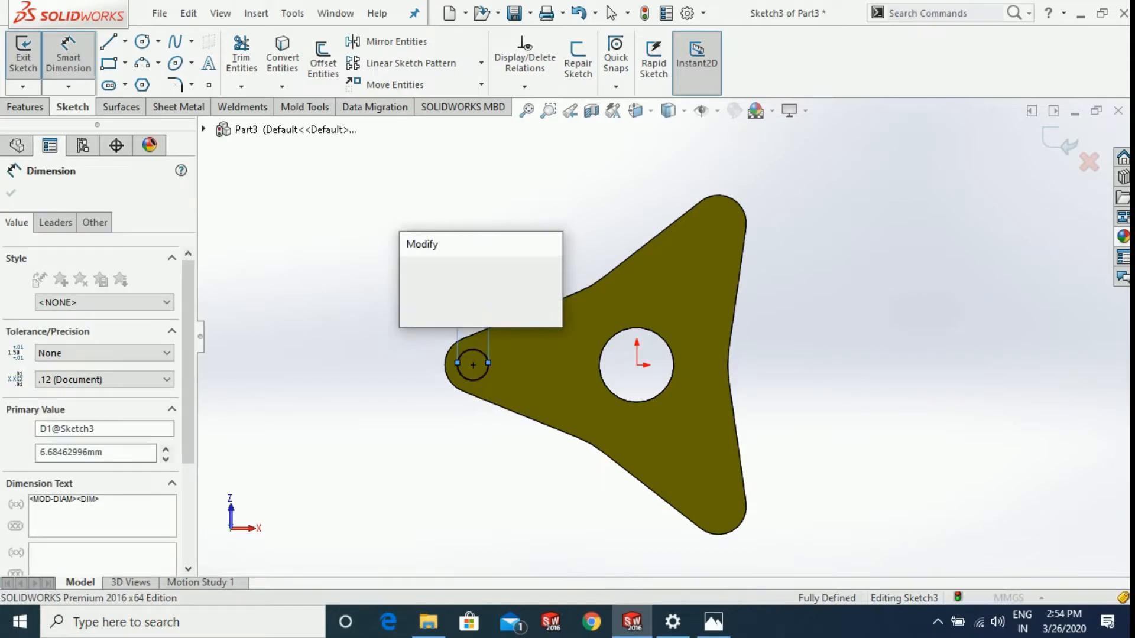
text(4.5)
key(Return)
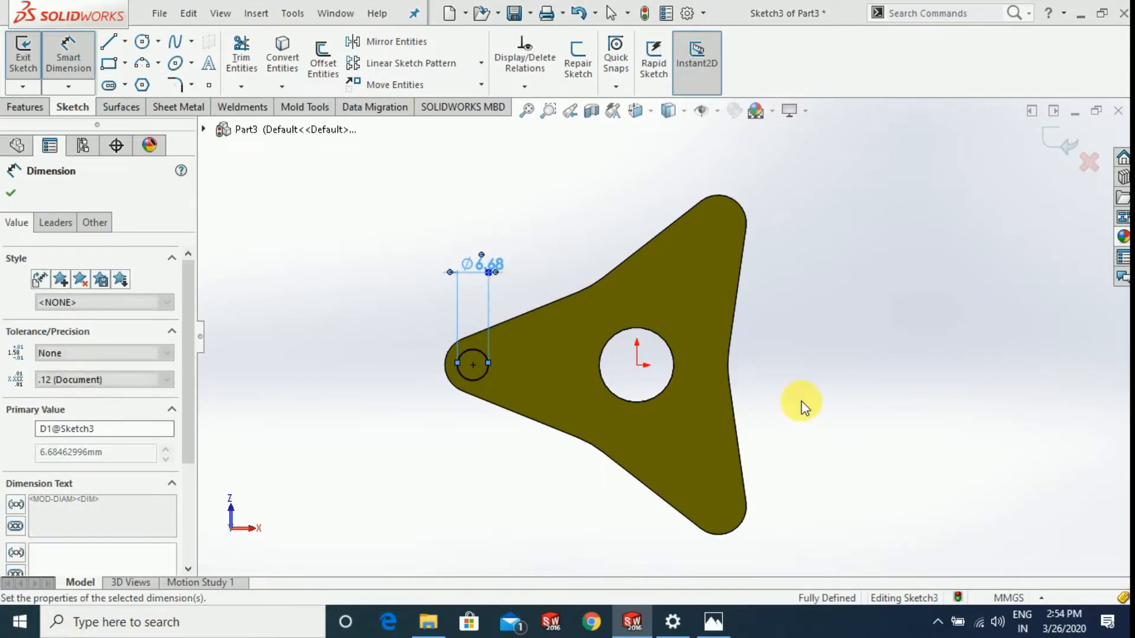
key(Escape)
Circular-pattern the 4.5 mm circle as 3 equally spaced instances over 360° about the central hole, one on each arm.
scroll(775, 409, down, 1)
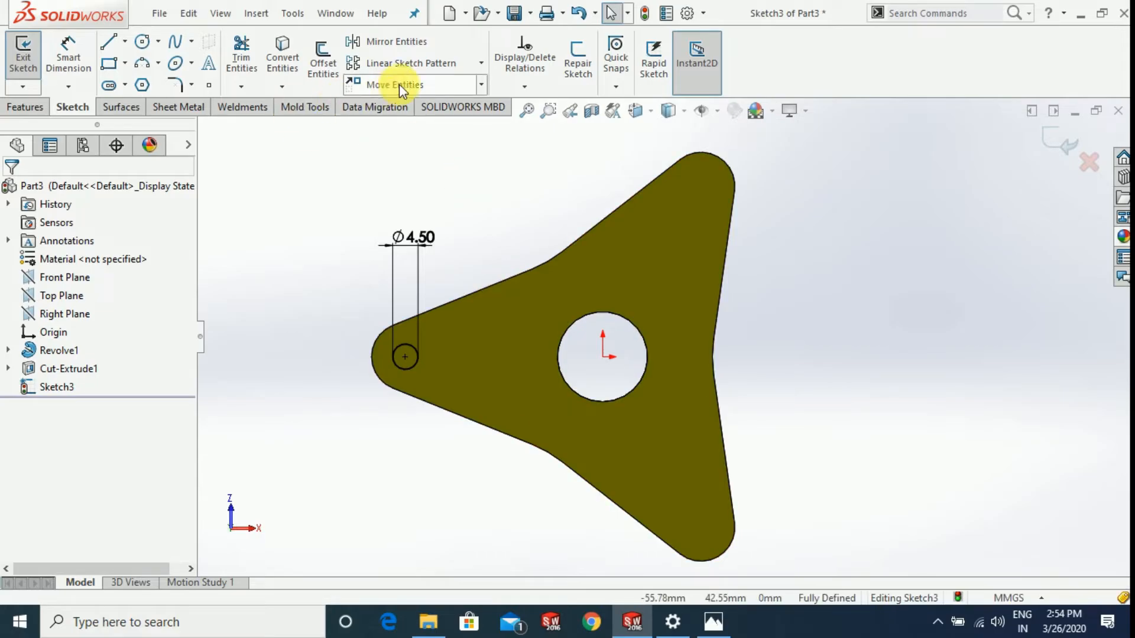
click(482, 66)
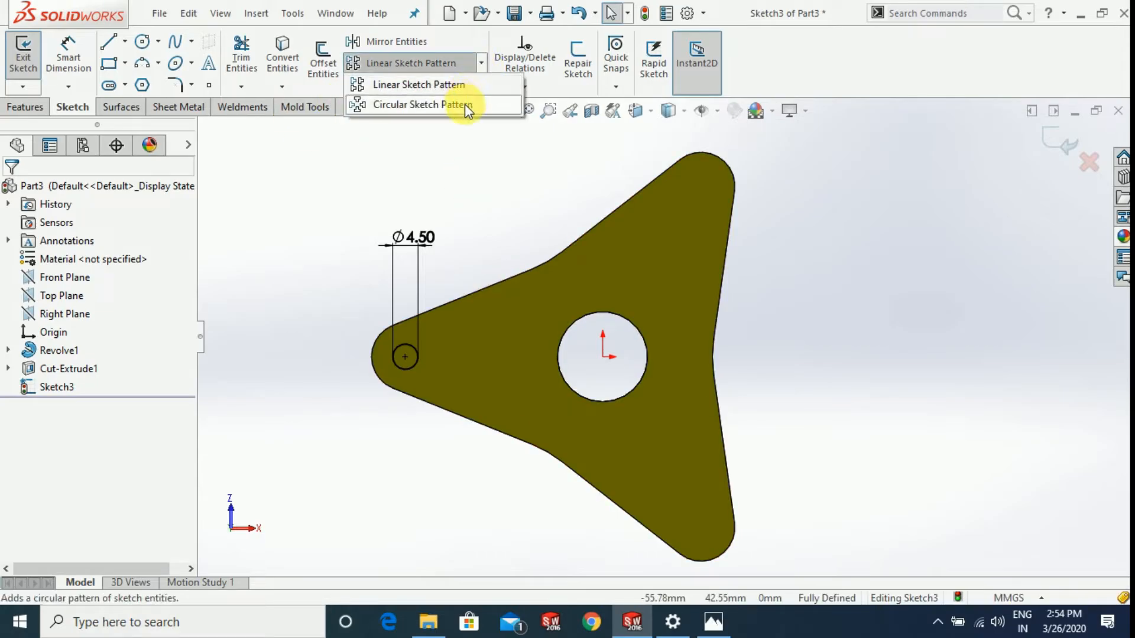
click(465, 104)
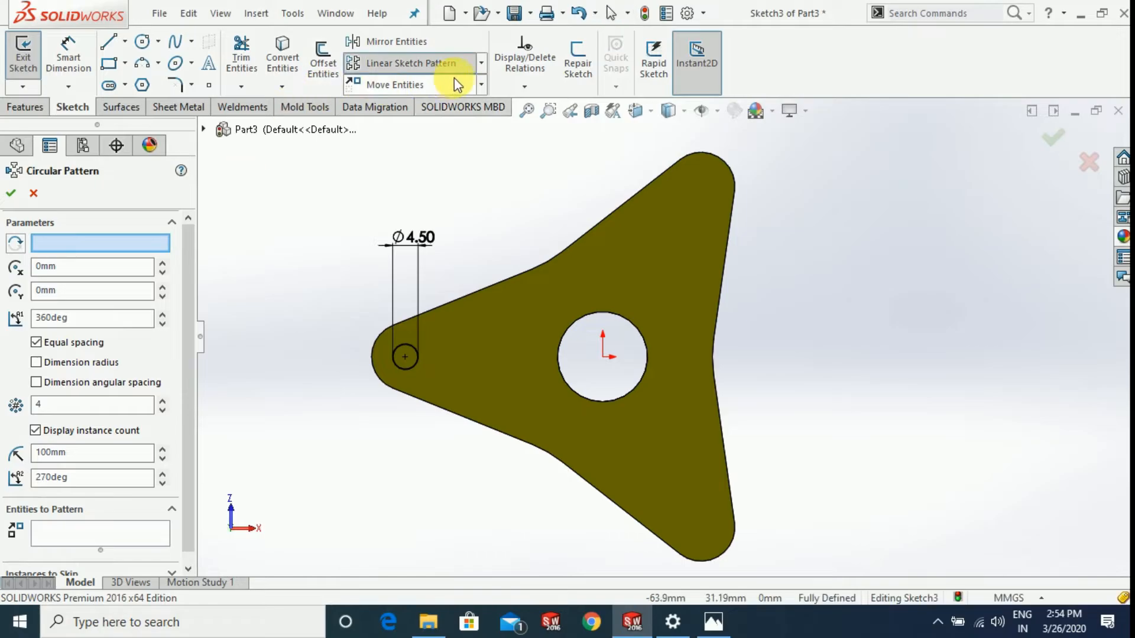
click(561, 346)
scroll(236, 378, down, 2)
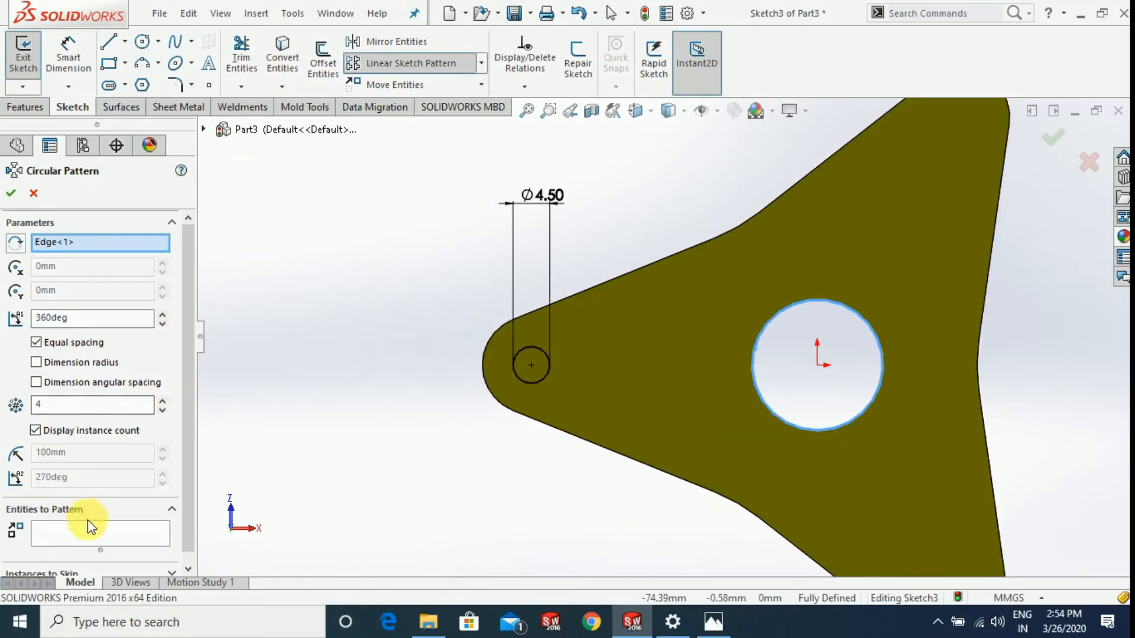
double_click(33, 406)
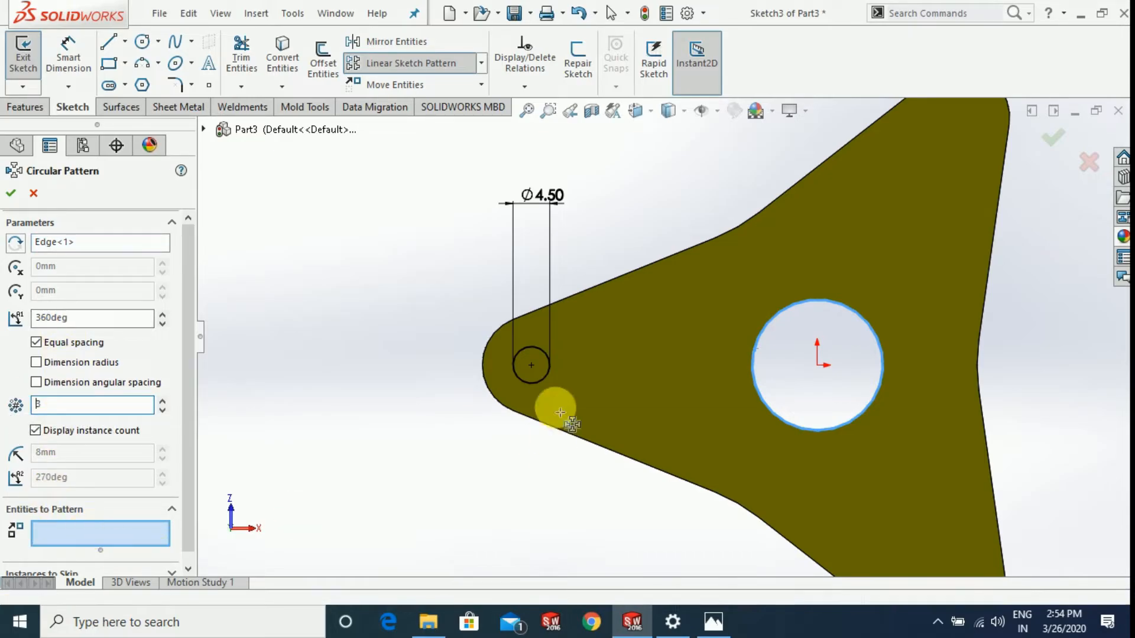
click(540, 382)
key(f)
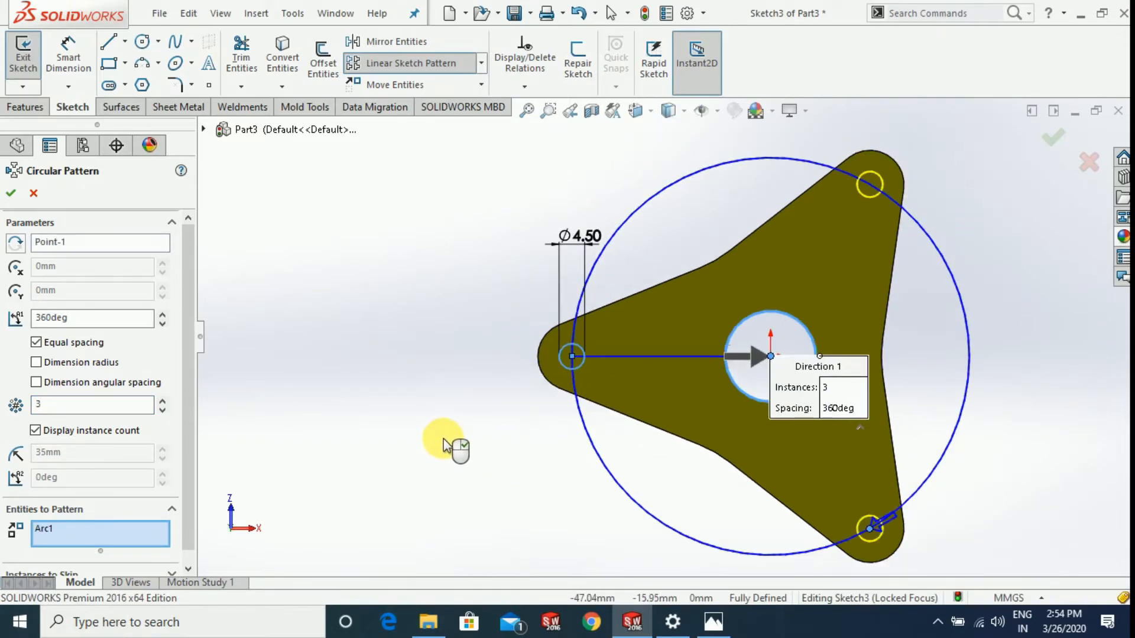
click(11, 194)
scroll(881, 326, down, 3)
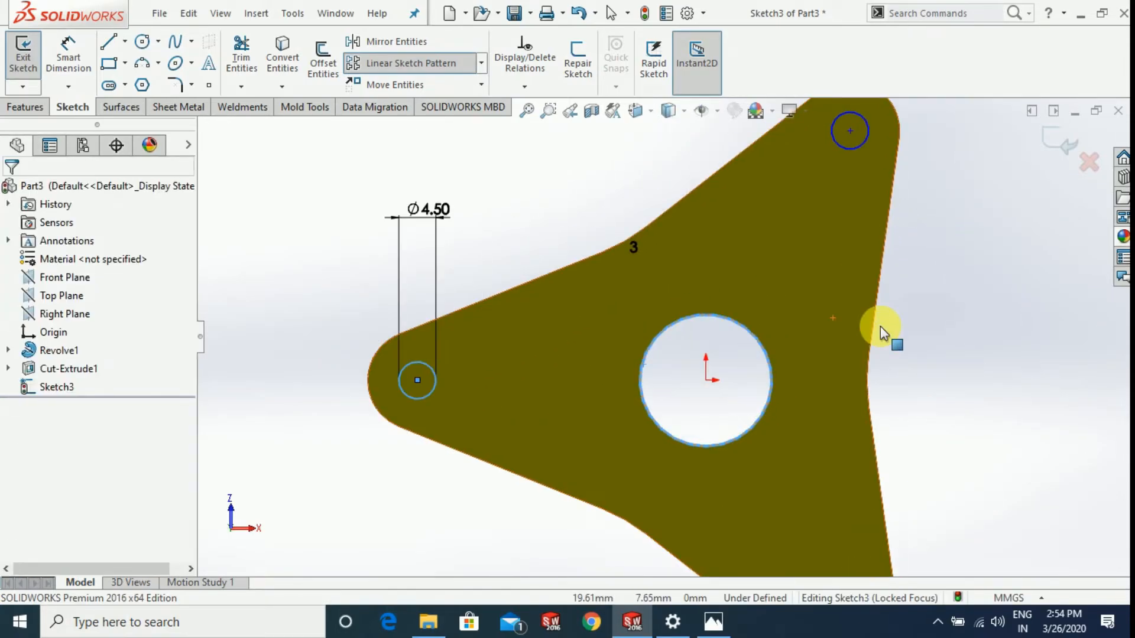
key(Escape)
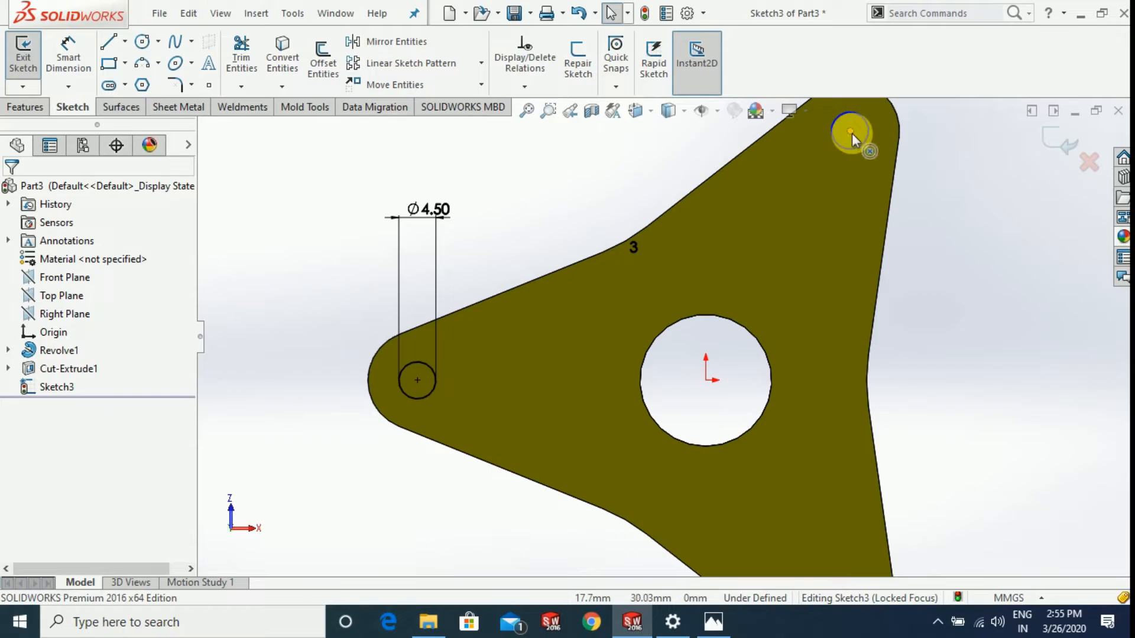
Fully constrain the patterned 4.5 mm circles by placing the pattern's centre point on the origin.
drag(853, 133, 872, 165)
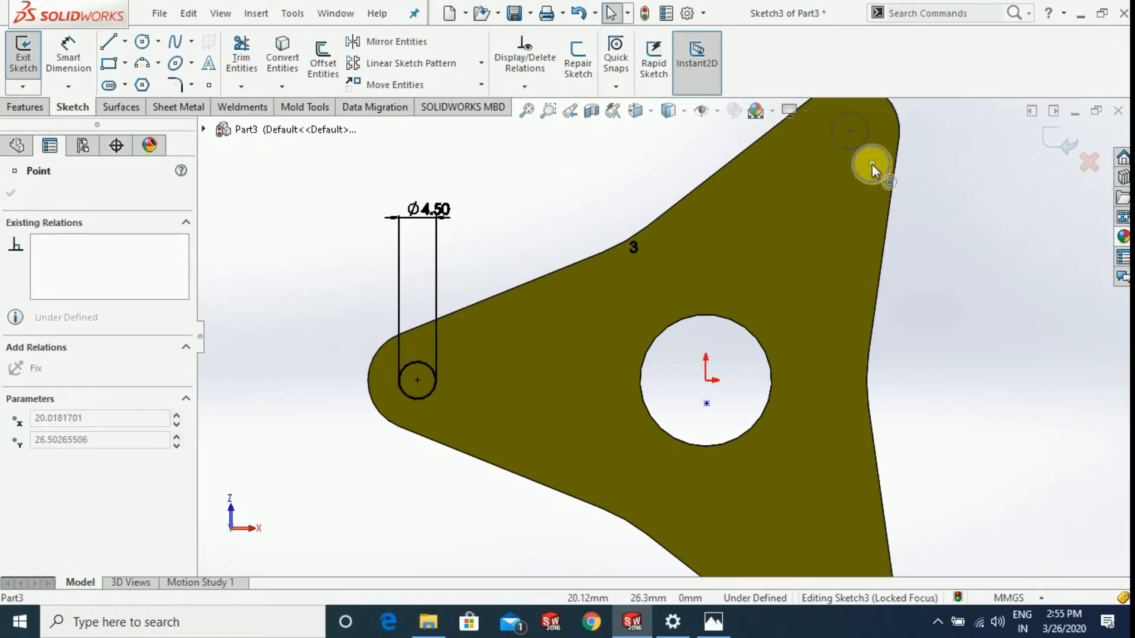
click(707, 408)
drag(708, 396, 707, 381)
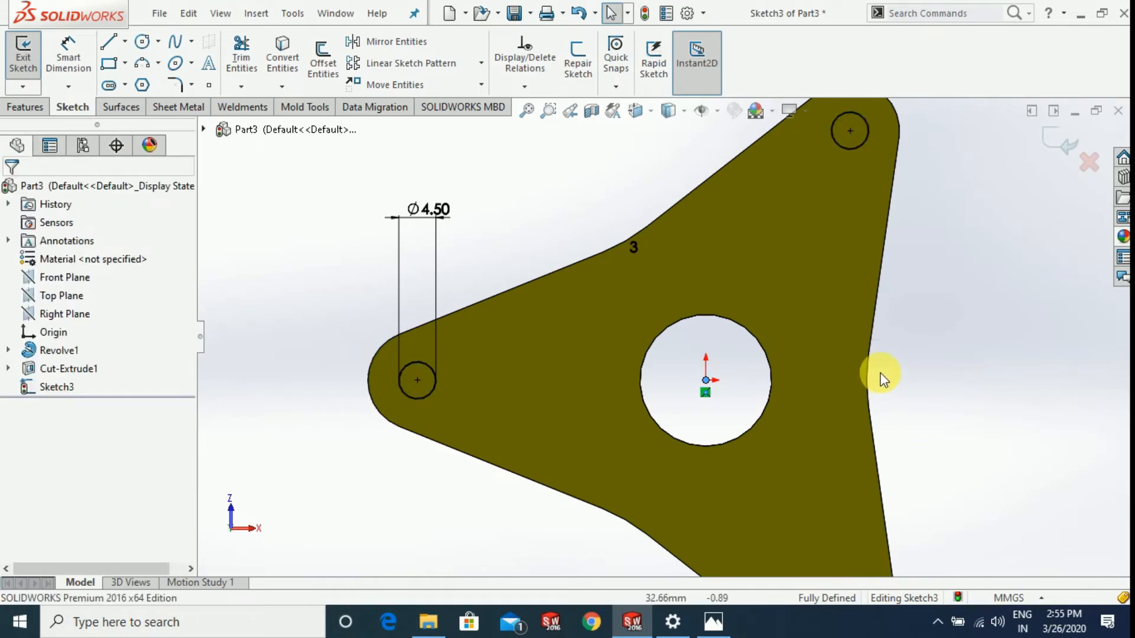
Cut-extrude the three 4.5 mm circles blind to a depth of 4 mm into the bracket.
key(f)
middle_drag(781, 451, 807, 480)
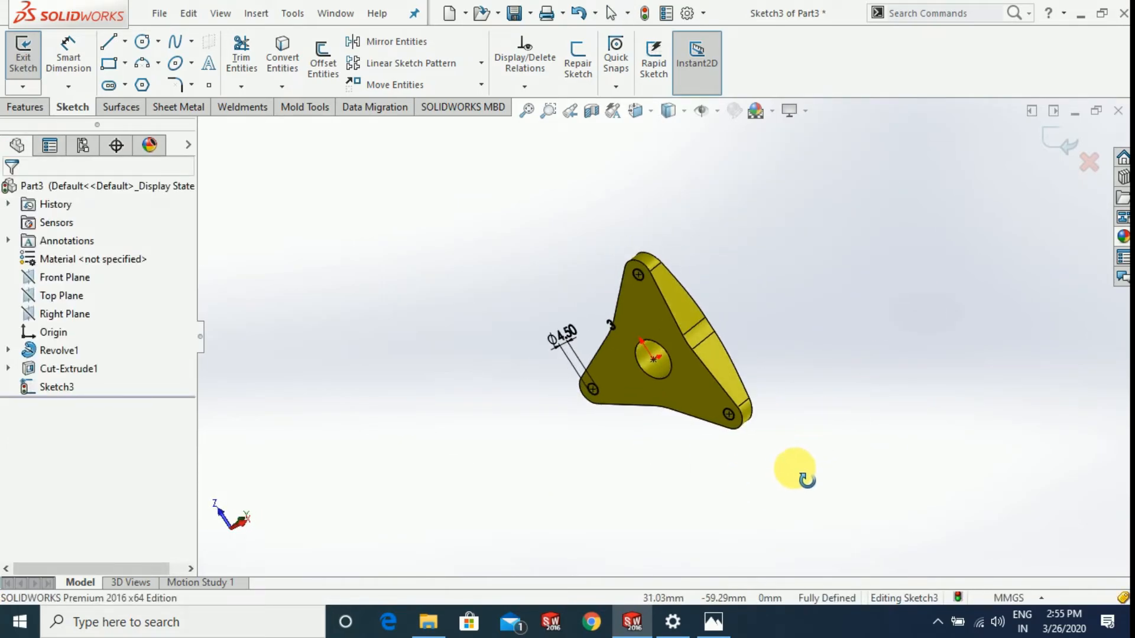
scroll(798, 416, down, 4)
scroll(821, 404, up, 3)
scroll(774, 254, down, 1)
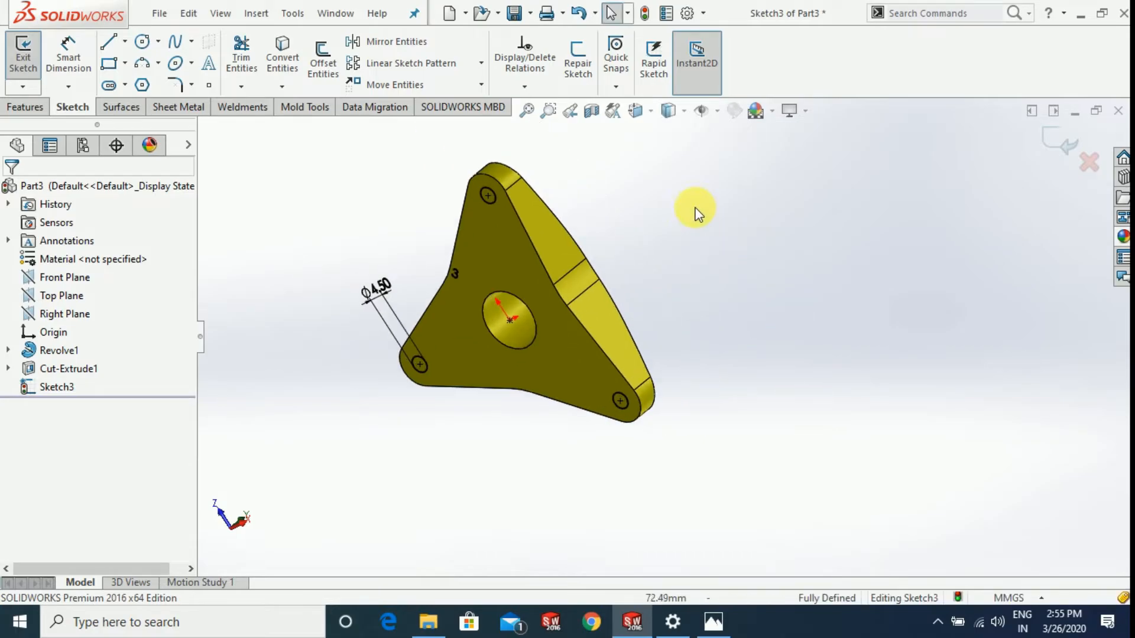
scroll(698, 212, down, 2)
click(25, 107)
click(246, 59)
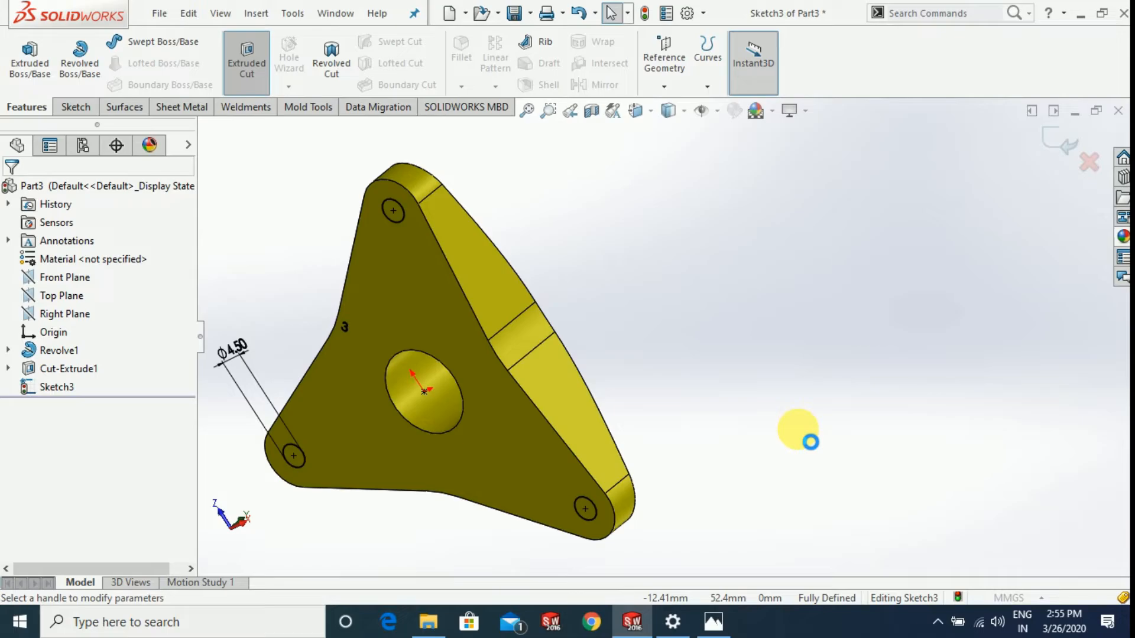
scroll(798, 433, up, 2)
middle_drag(798, 433, 787, 454)
scroll(792, 384, down, 1)
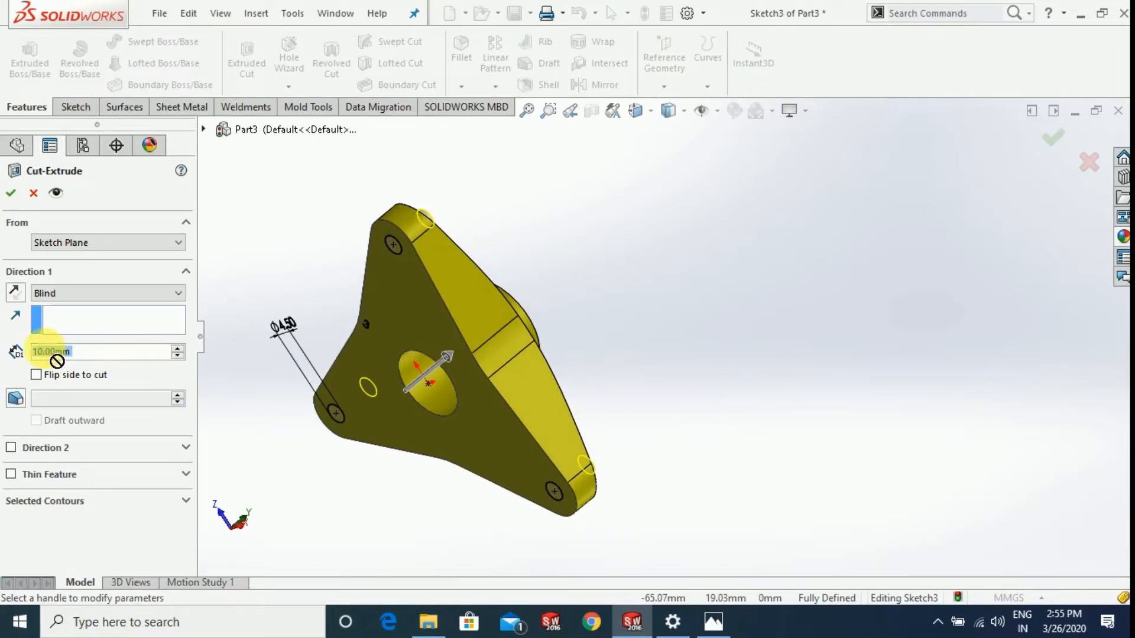
text(4)
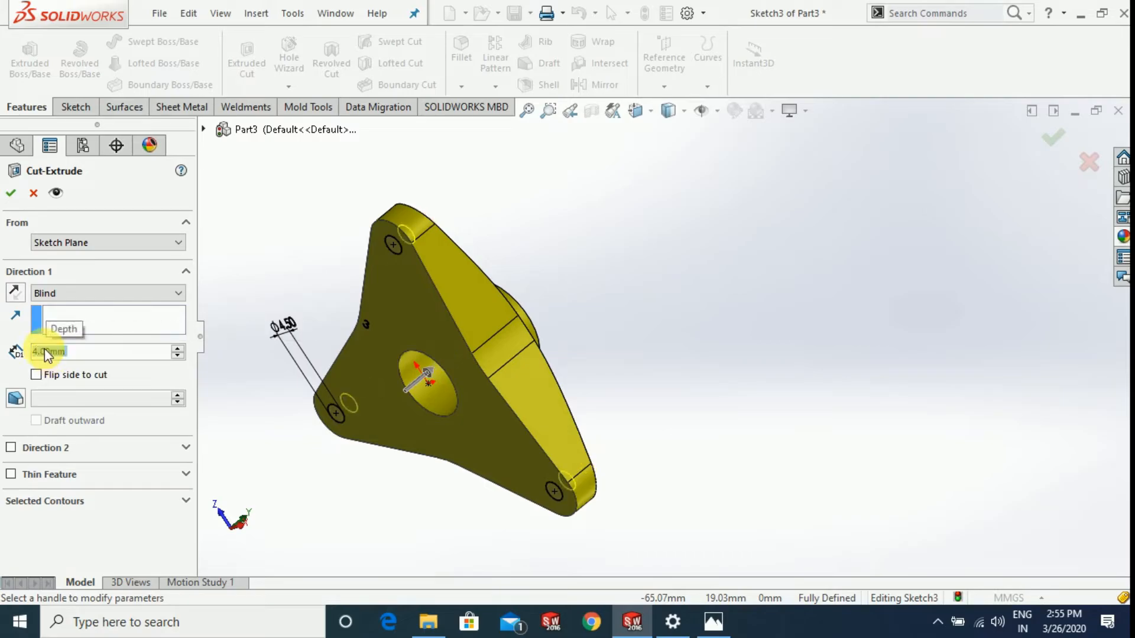
click(11, 193)
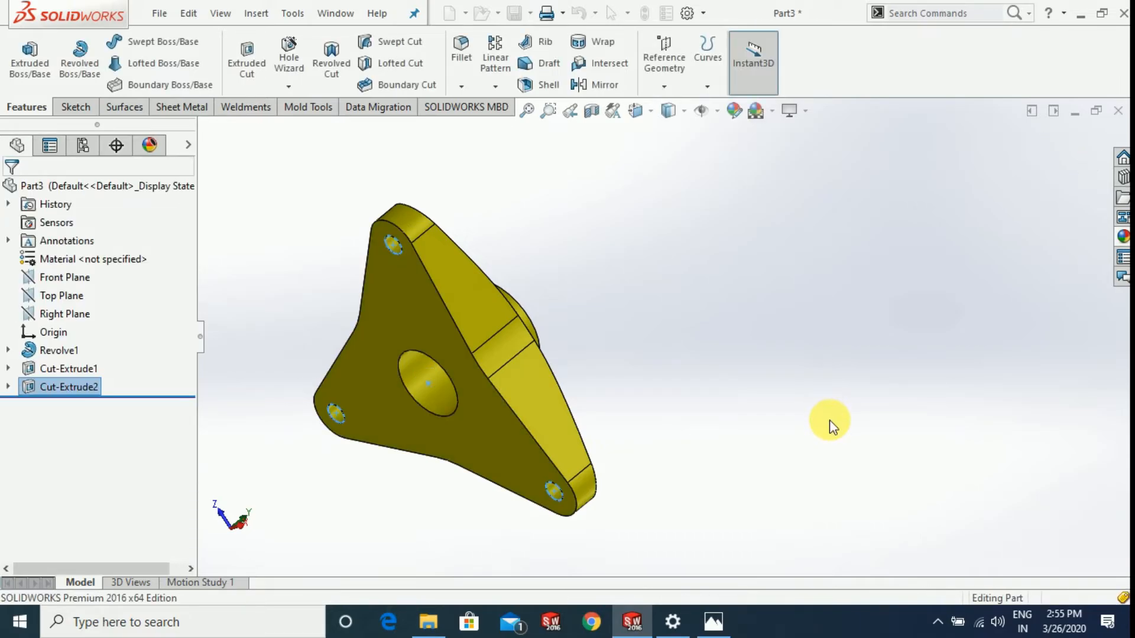
click(830, 417)
Start a sketch on the floor of the 4.5 mm hole in the arm pointing along negative X.
scroll(670, 486, up, 1)
middle_drag(686, 480, 724, 409)
scroll(564, 431, down, 6)
click(589, 357)
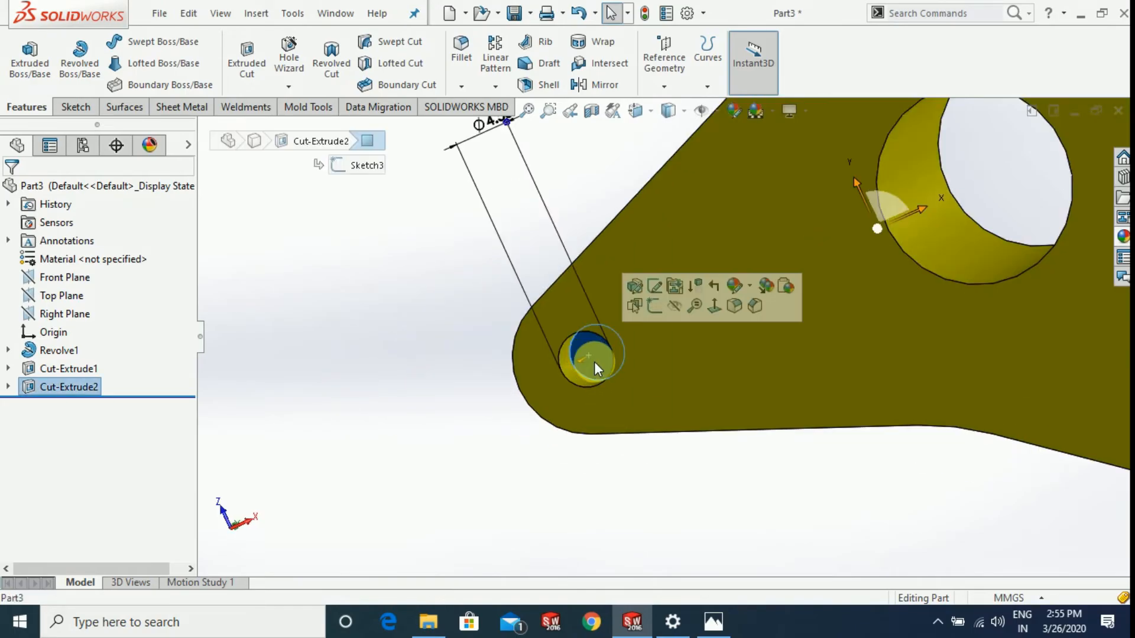
click(654, 306)
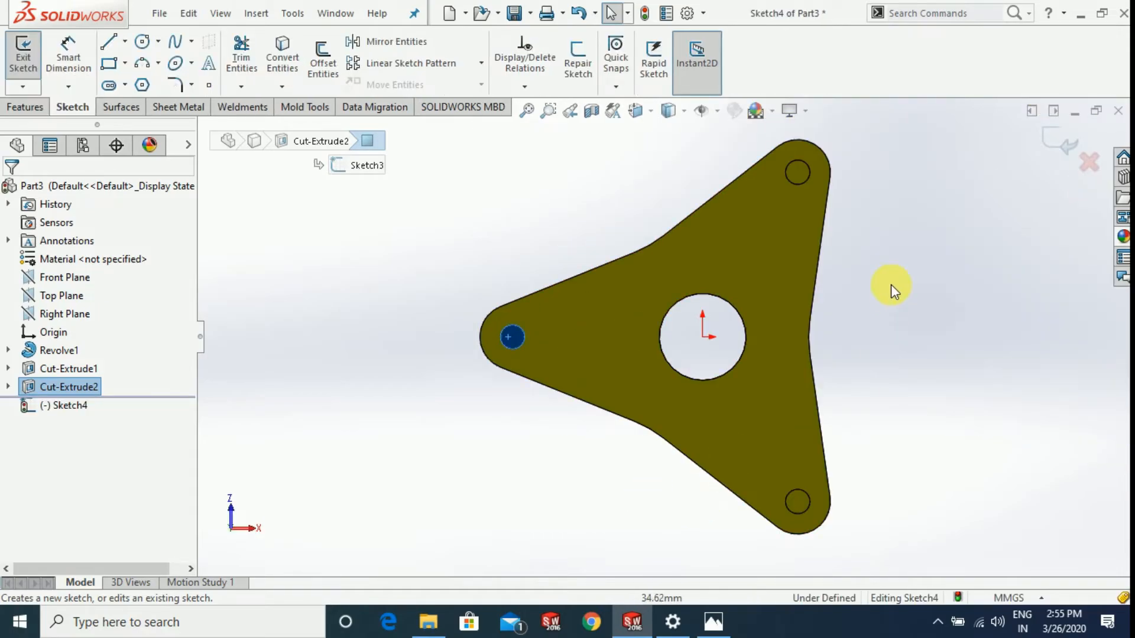
Sketch a circle about 8.56 mm in diameter, concentric with the 4.5 mm hole in that arm.
scroll(892, 285, down, 2)
click(357, 245)
scroll(264, 309, down, 1)
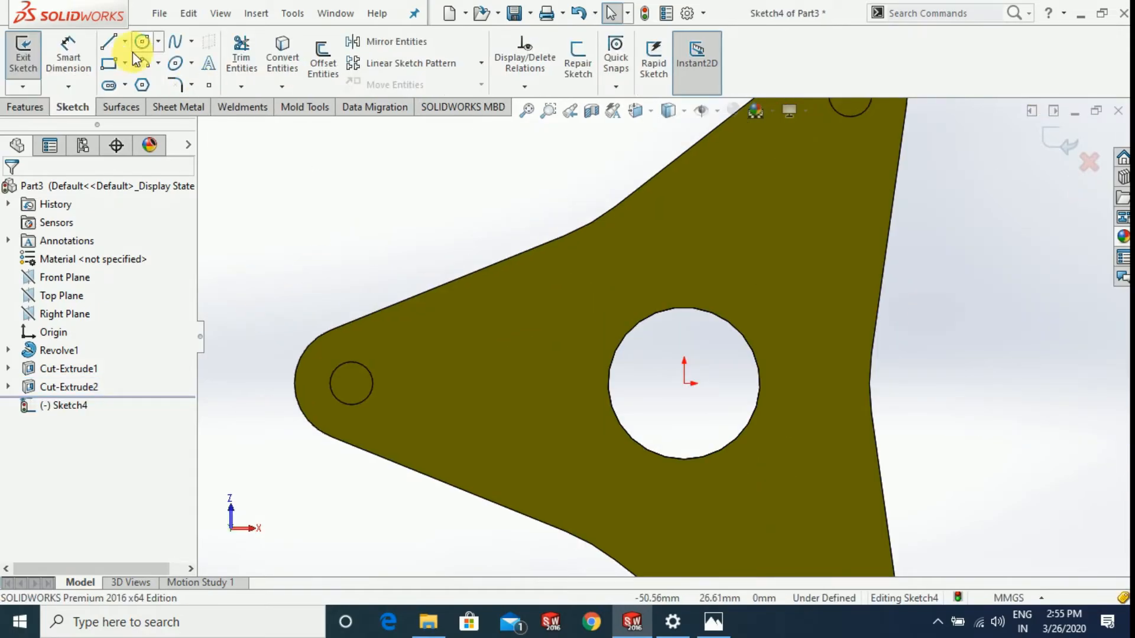
click(143, 47)
scroll(332, 357, down, 2)
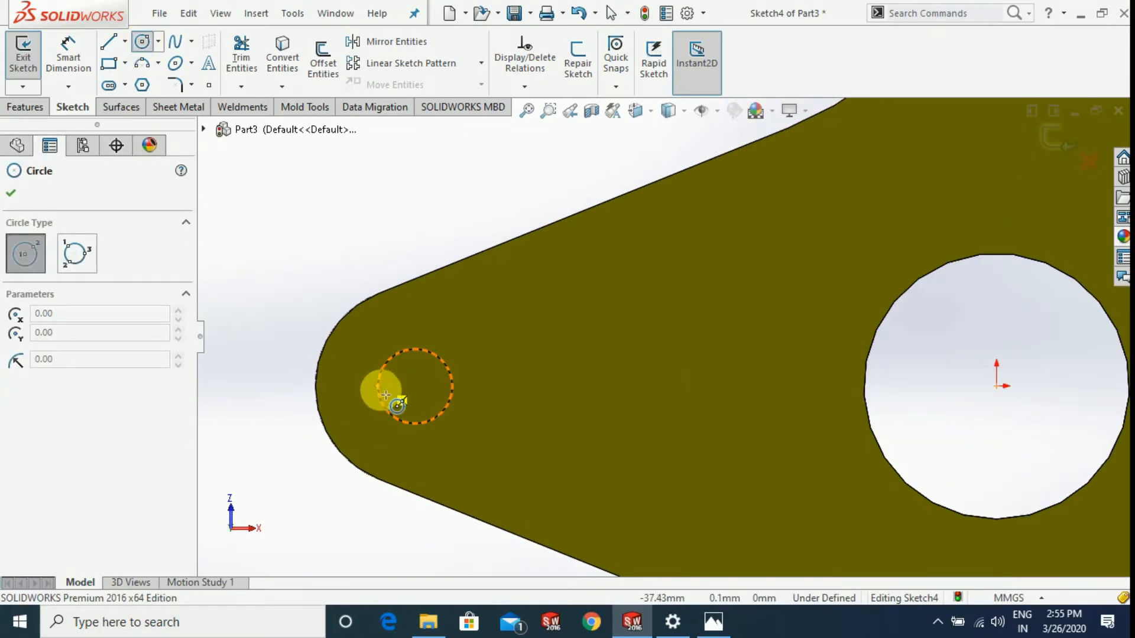
scroll(412, 401, down, 2)
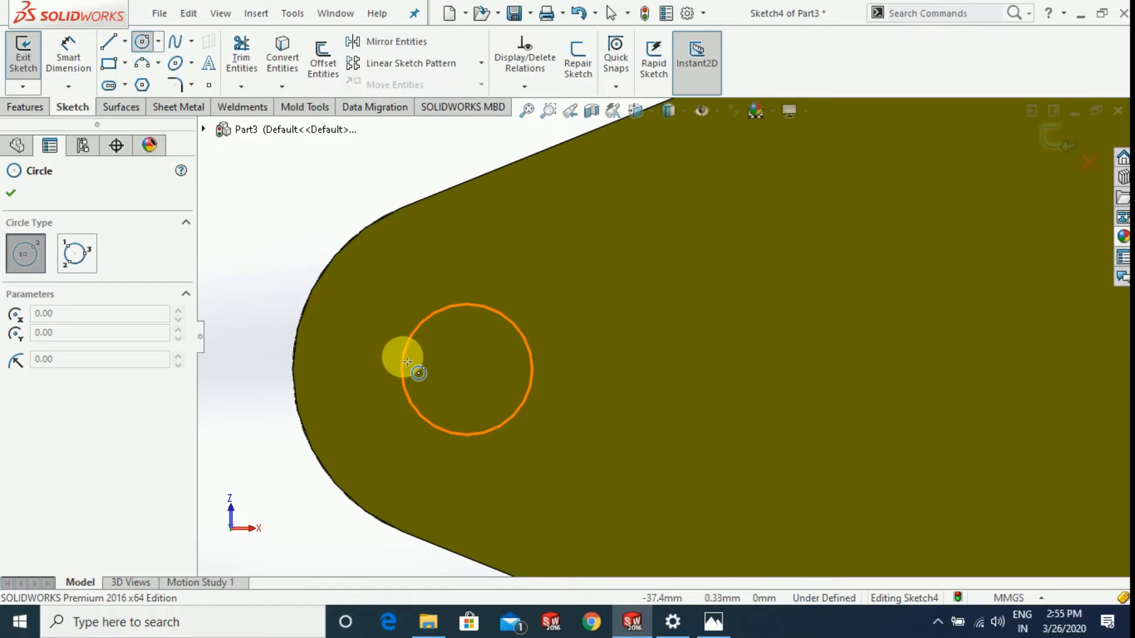
click(467, 370)
click(572, 438)
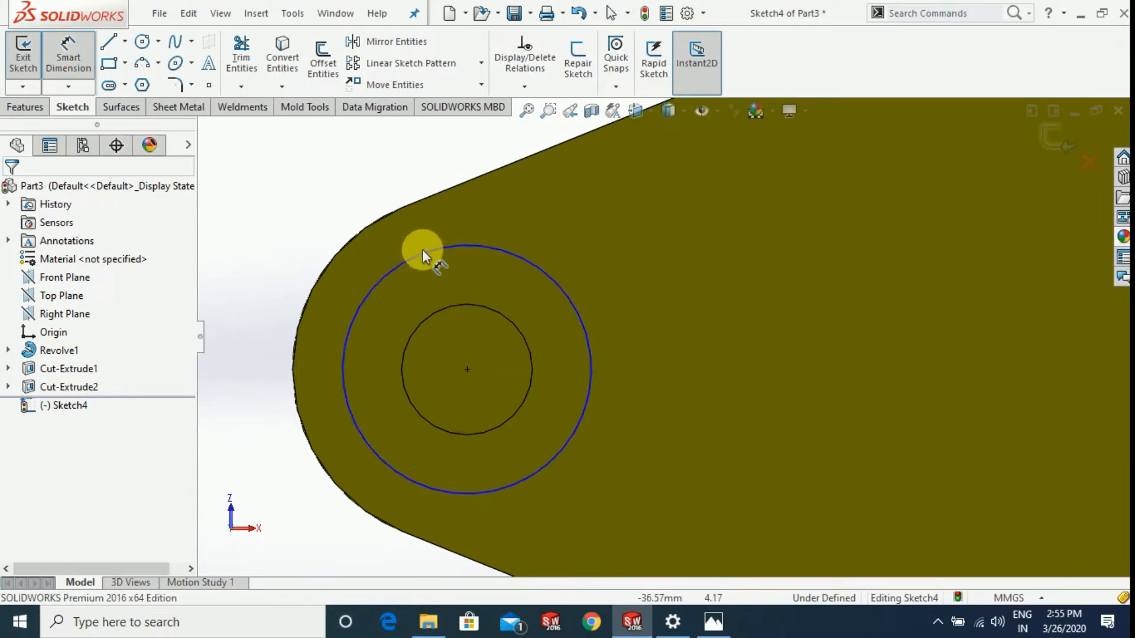
Dimension the diameter of the new circle around the hole and set it to 8 mm.
click(362, 174)
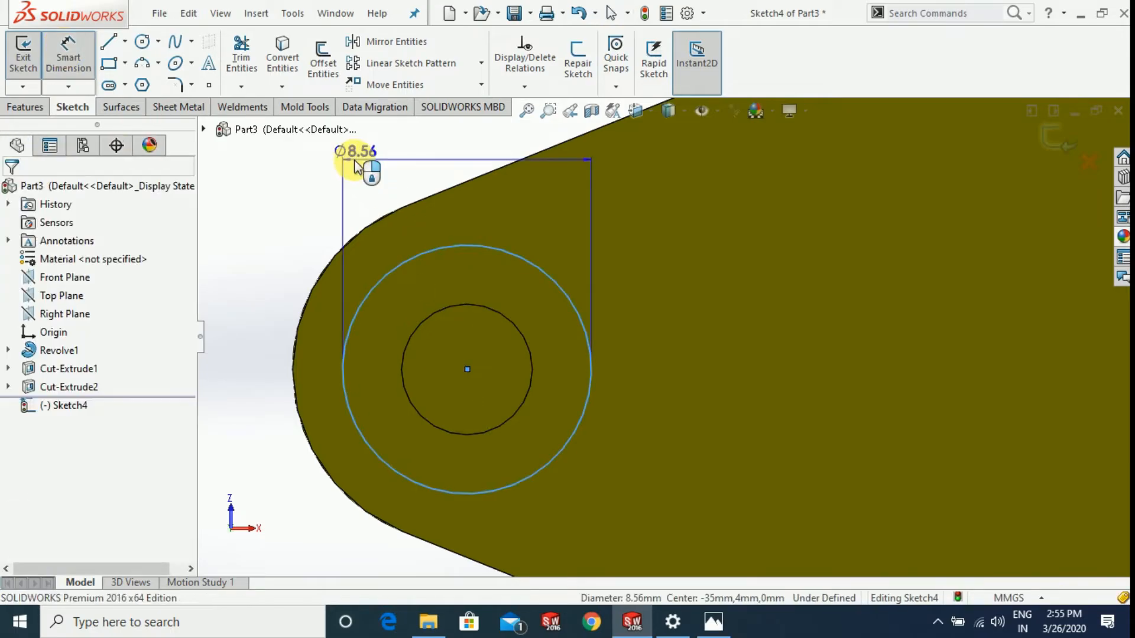
click(356, 159)
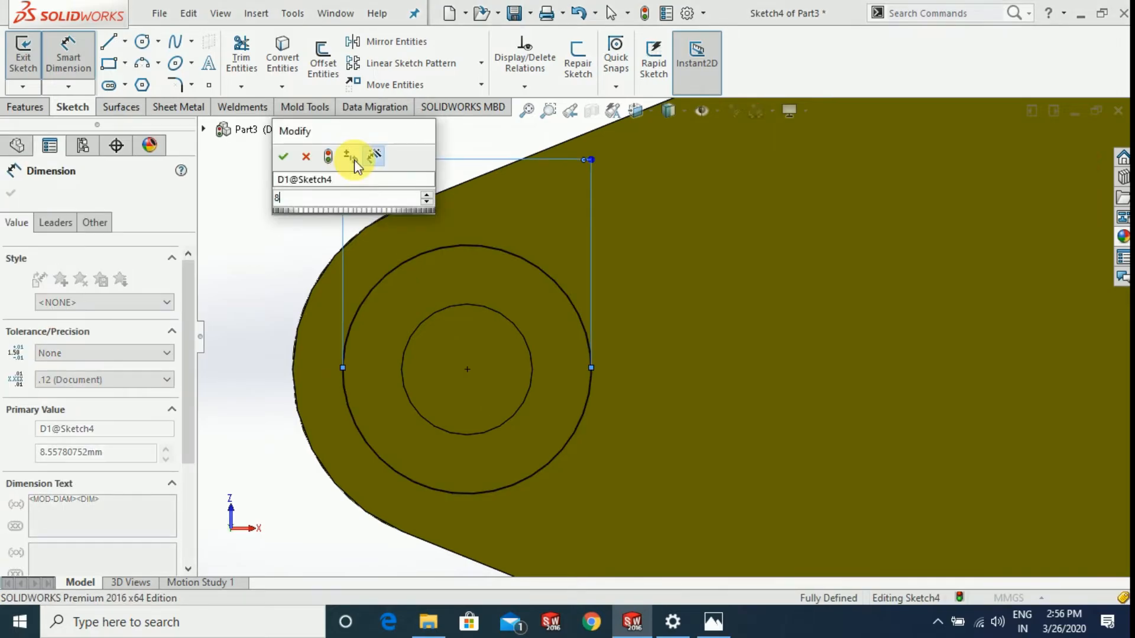
key(Return)
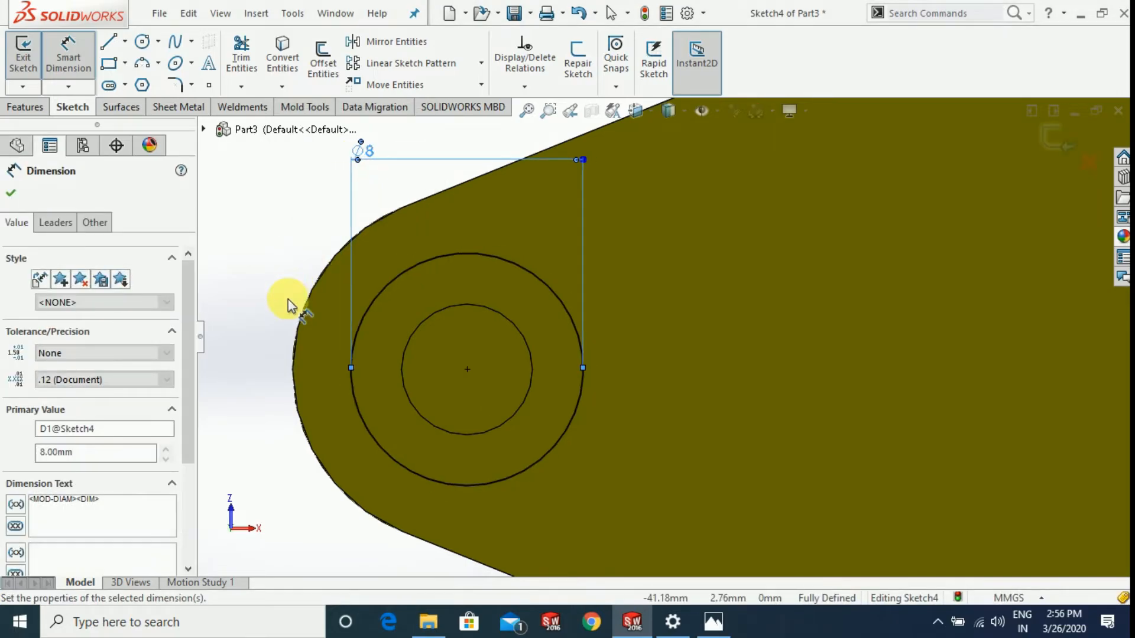
click(288, 300)
scroll(460, 346, up, 3)
key(Escape)
Circular-pattern the 8 mm circle about the central hole's edge as 3 equally spaced instances over 360°.
scroll(460, 346, up, 5)
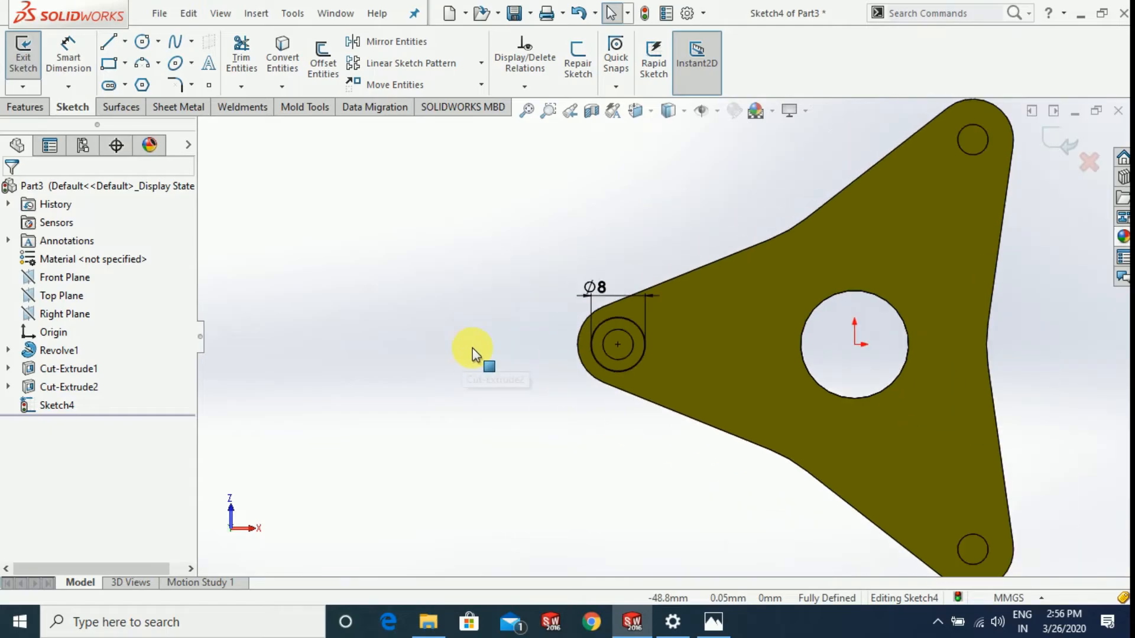
scroll(781, 299, down, 2)
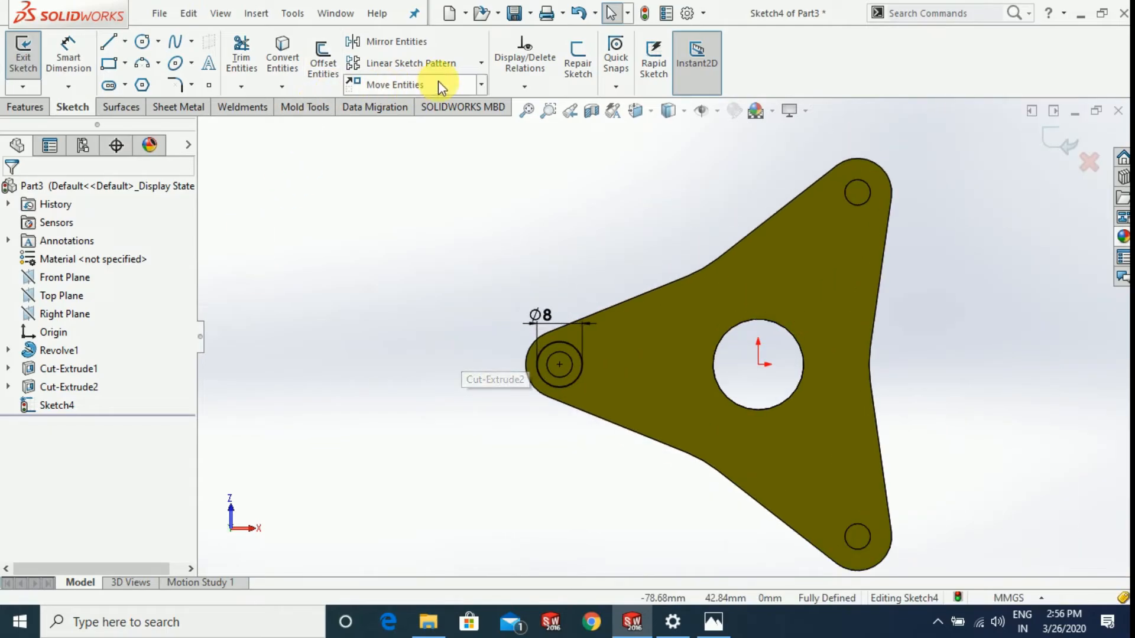
click(482, 64)
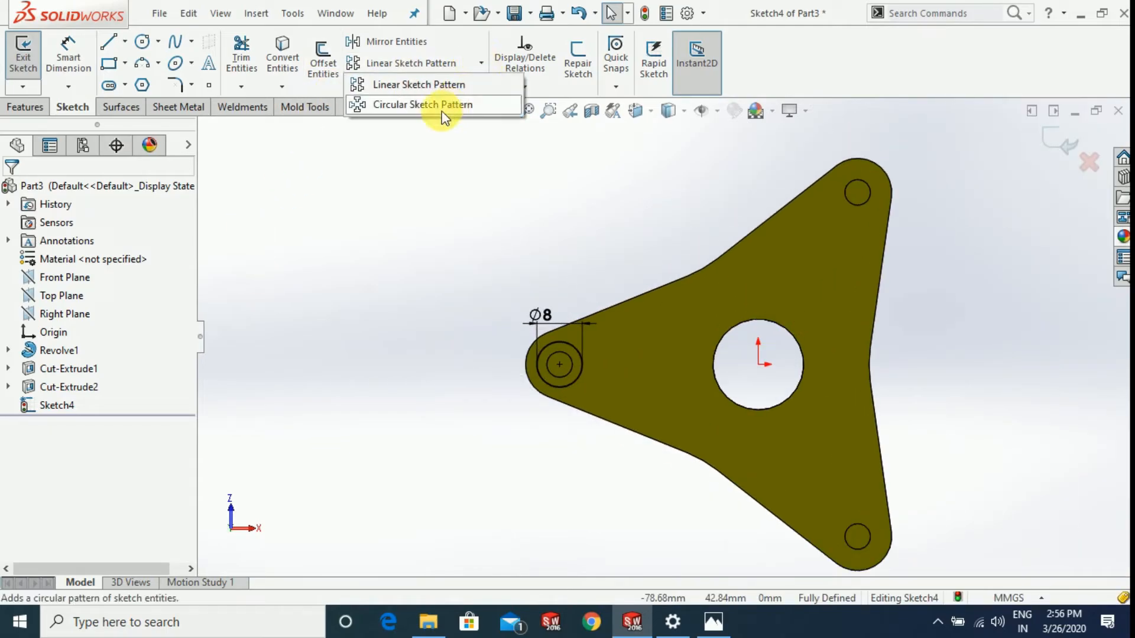
scroll(784, 363, down, 2)
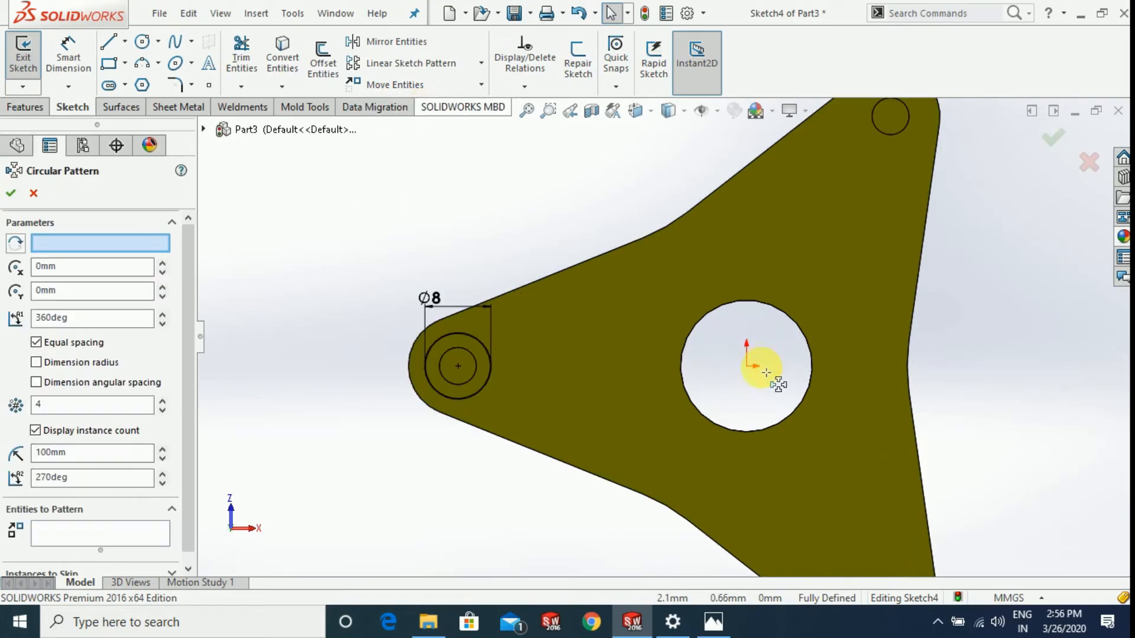
click(696, 327)
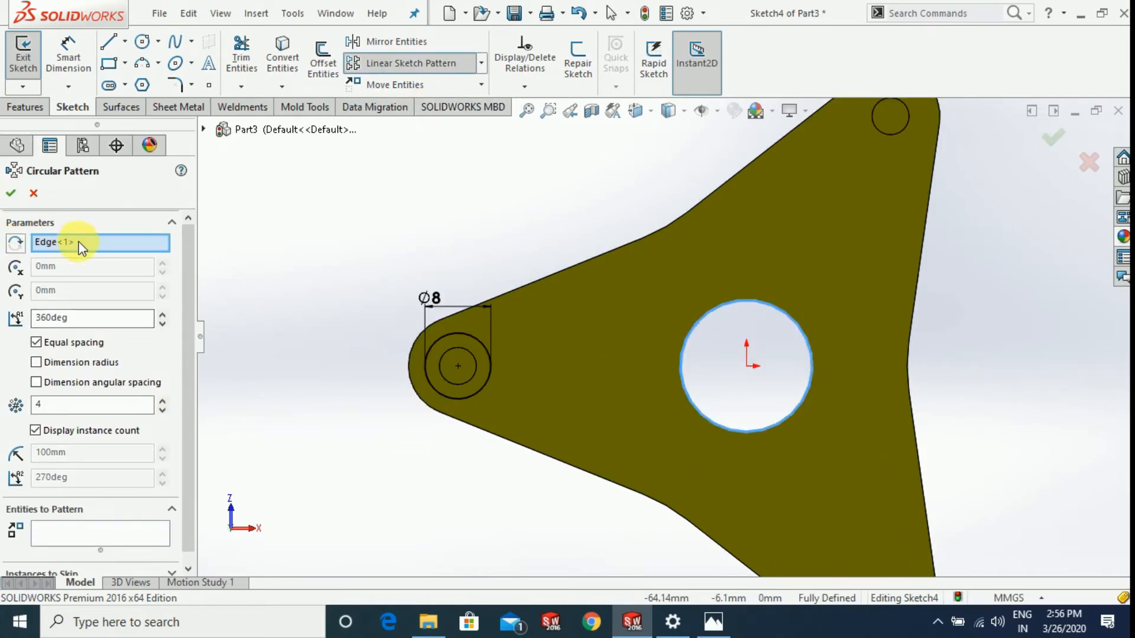
click(69, 407)
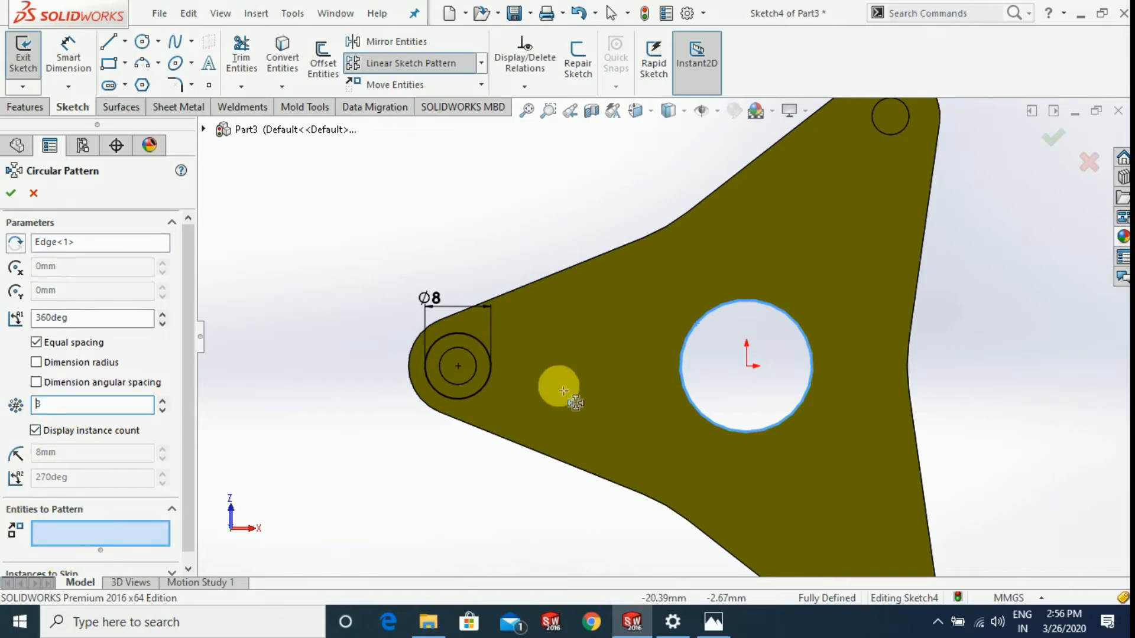
click(477, 397)
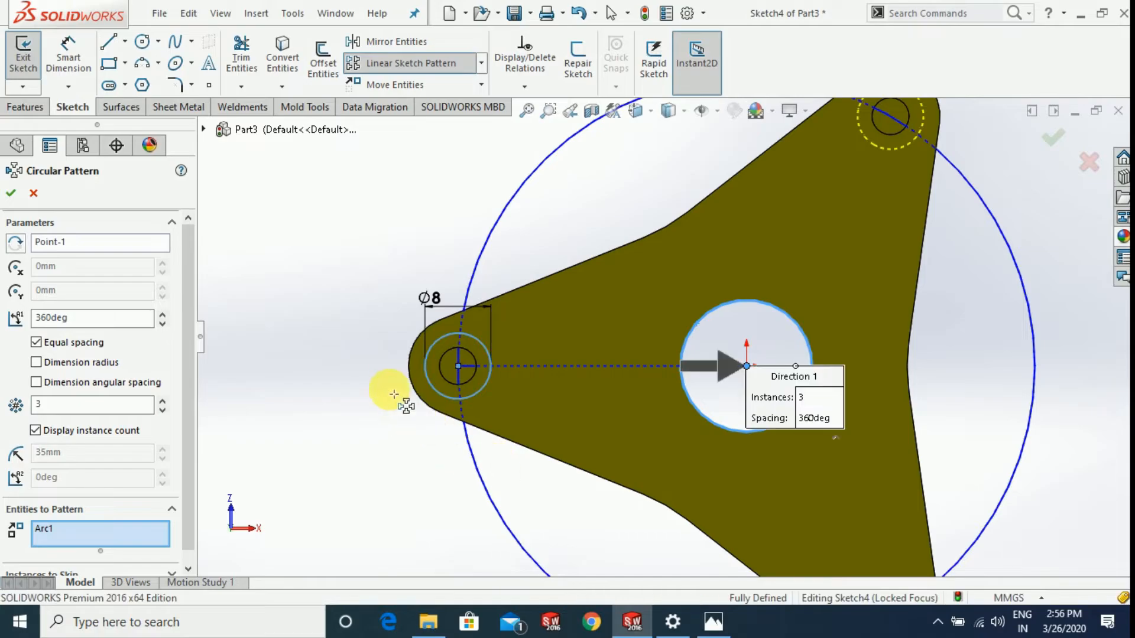
key(f)
click(10, 194)
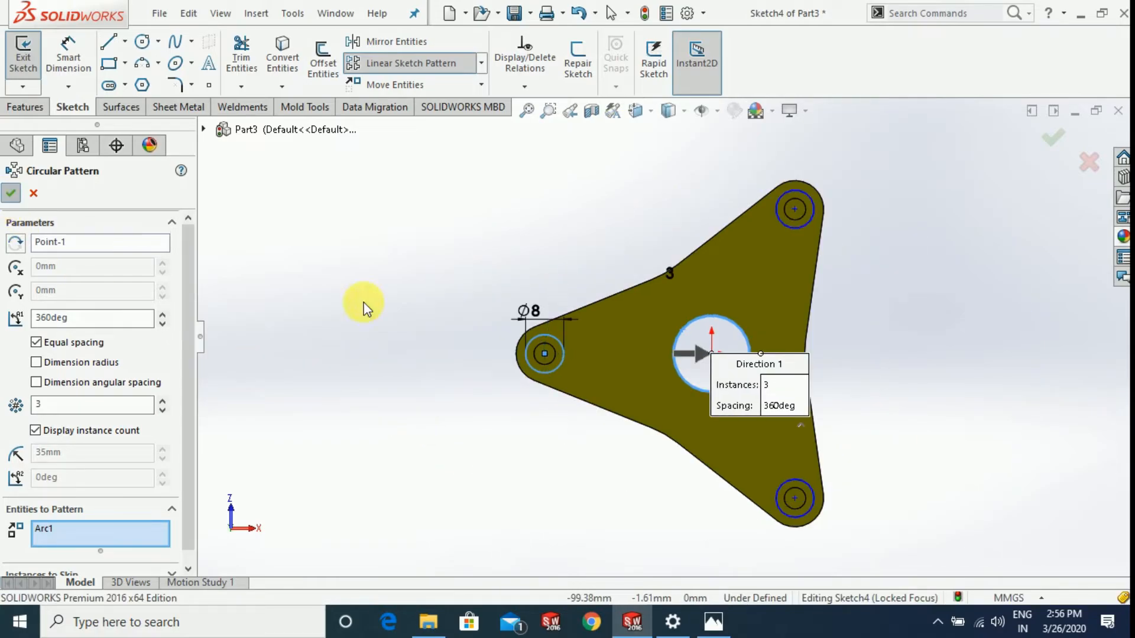
Place the centre point of the 8 mm circle pattern on the origin to fully define the sketch.
scroll(839, 367, down, 2)
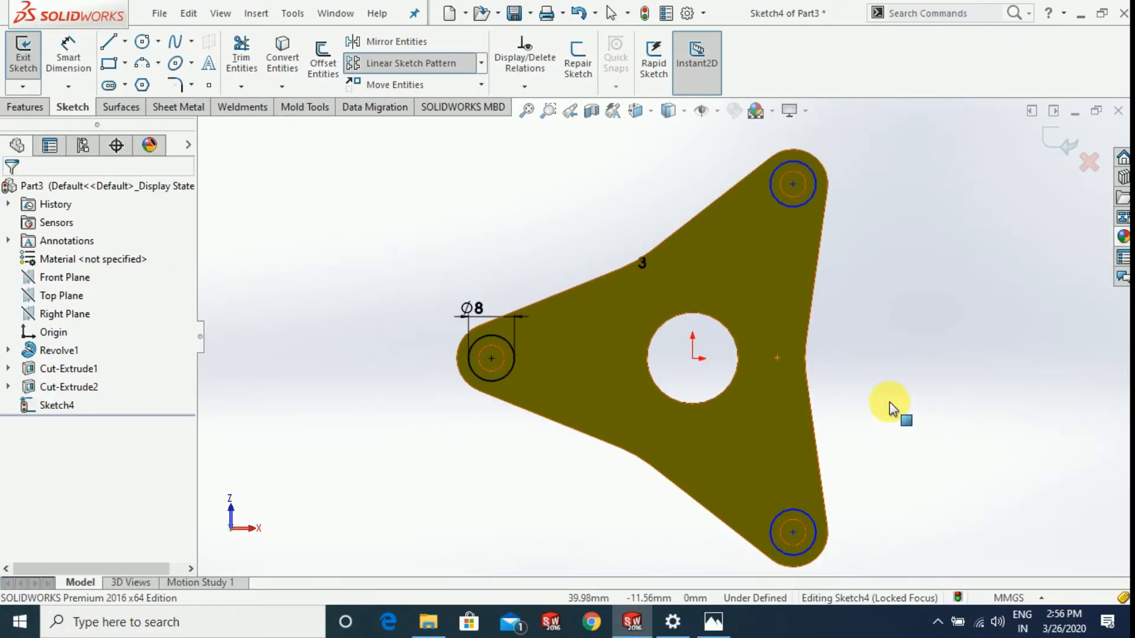
scroll(904, 384, down, 2)
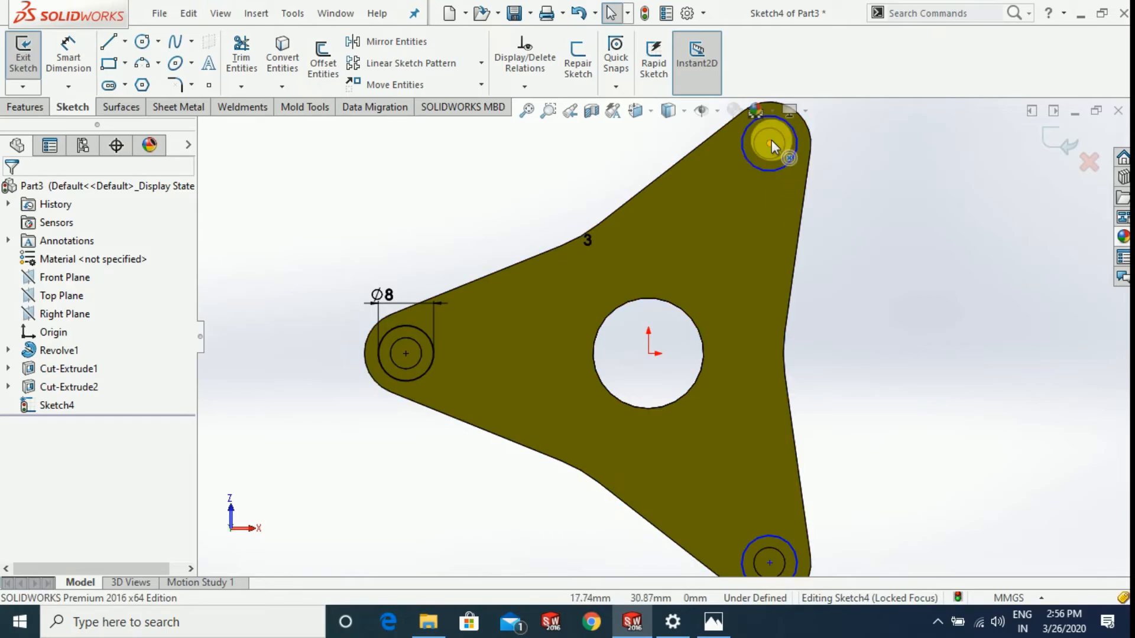
drag(771, 139, 785, 180)
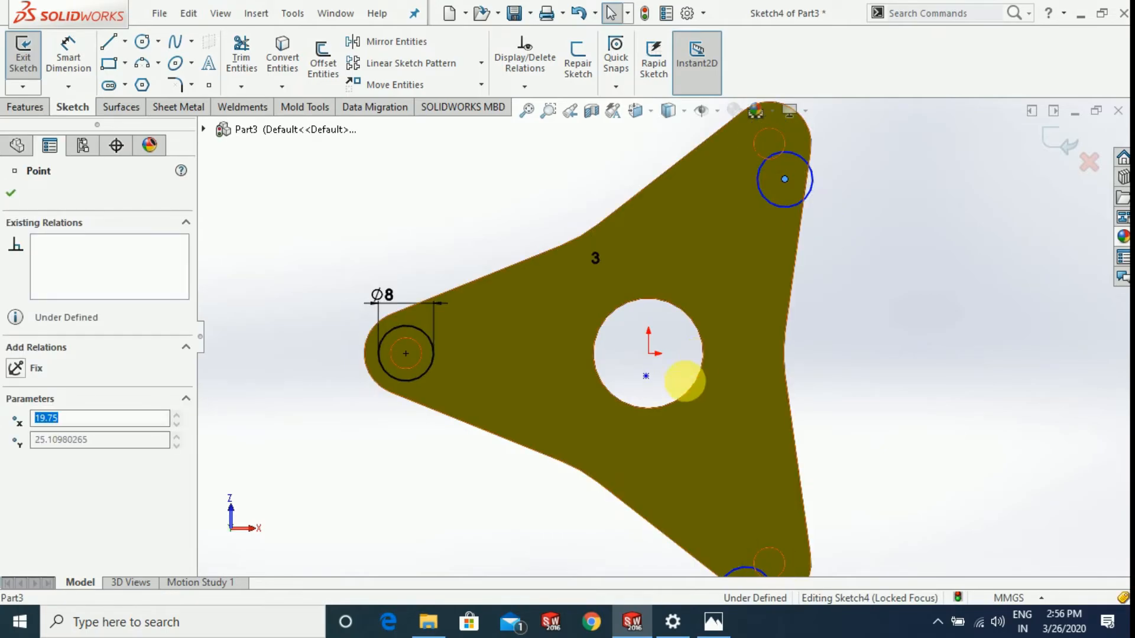
click(646, 374)
drag(649, 363, 649, 353)
click(991, 403)
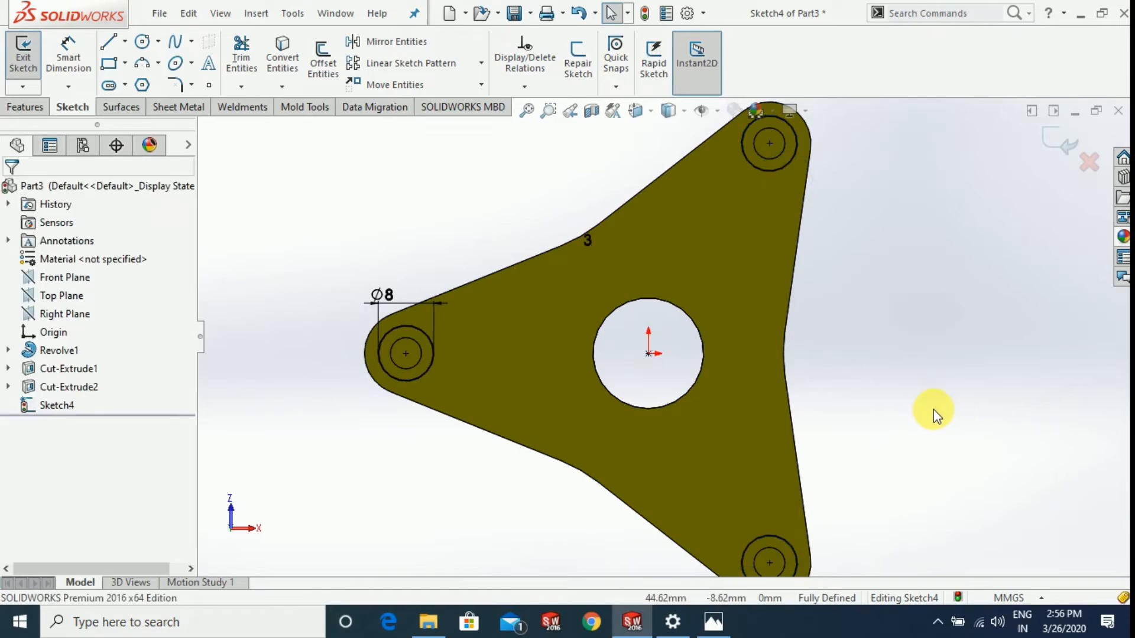
Cut-extrude the three 8 mm circles blind to 47 mm toward the hub side, counterboring the arm holes.
key(f)
middle_drag(876, 394, 827, 444)
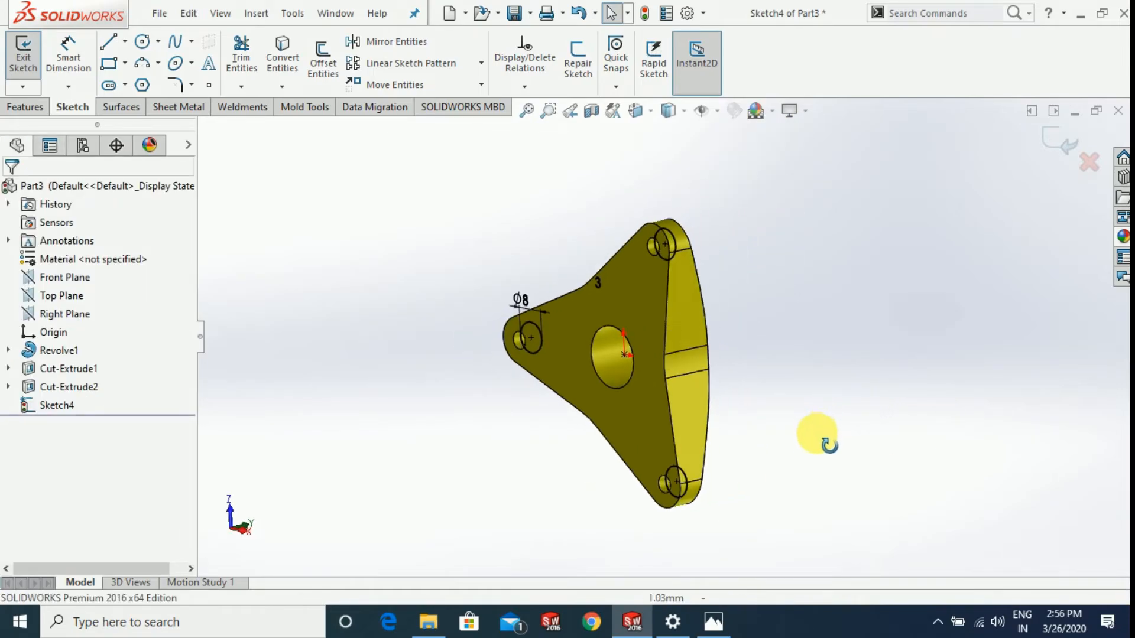
click(26, 106)
click(229, 77)
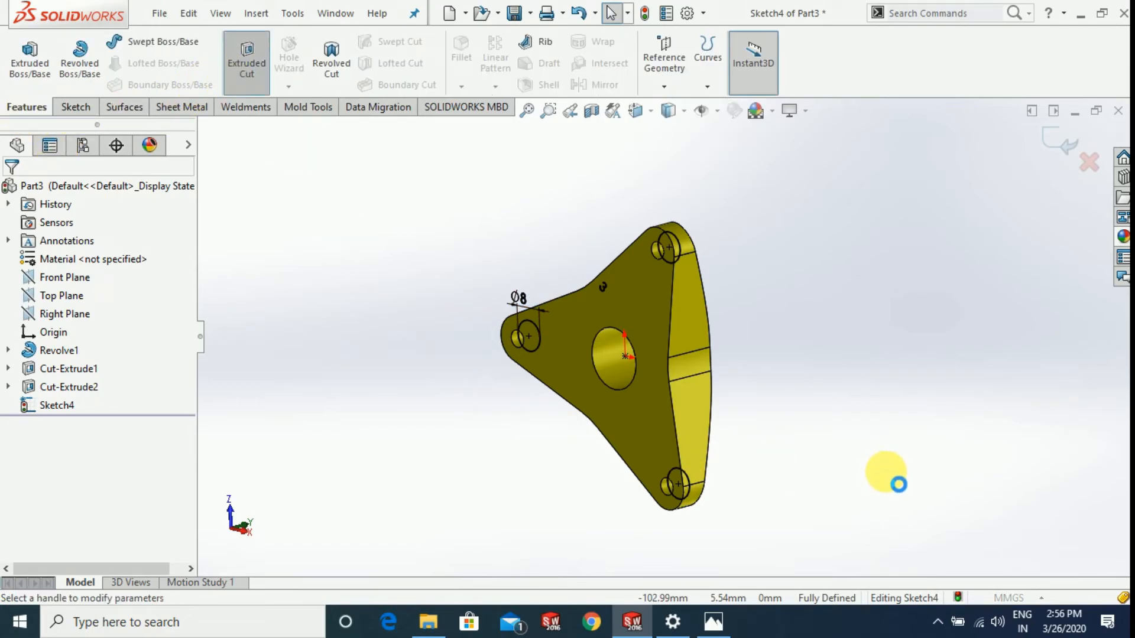
middle_drag(900, 452, 666, 386)
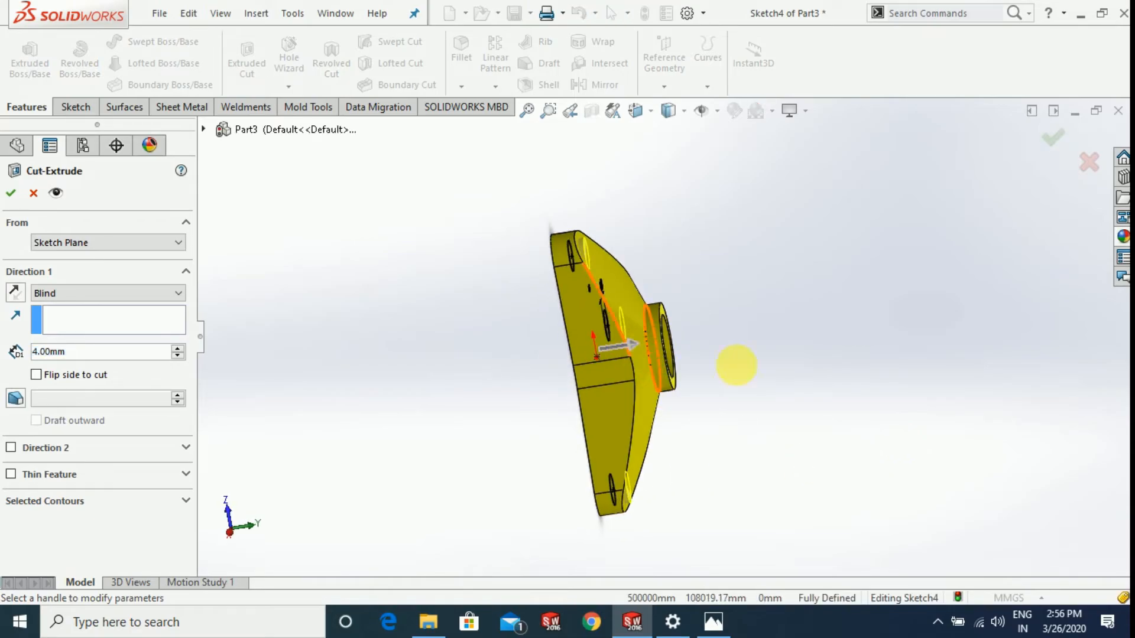
middle_drag(629, 345, 800, 372)
drag(629, 346, 775, 337)
middle_drag(899, 463, 879, 476)
click(12, 197)
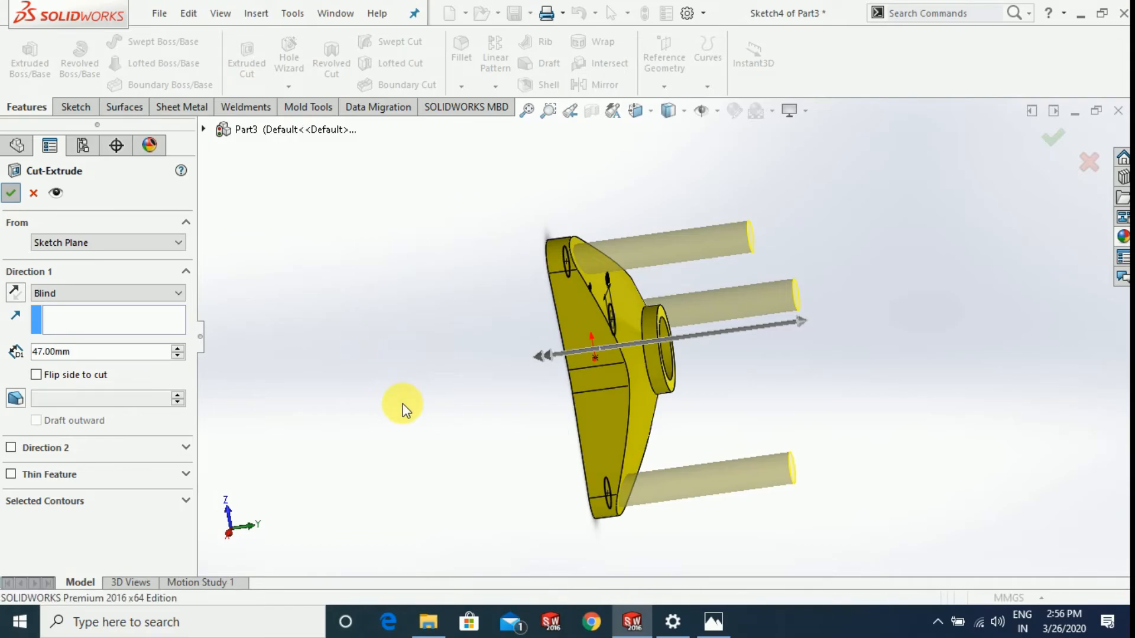
key(Return)
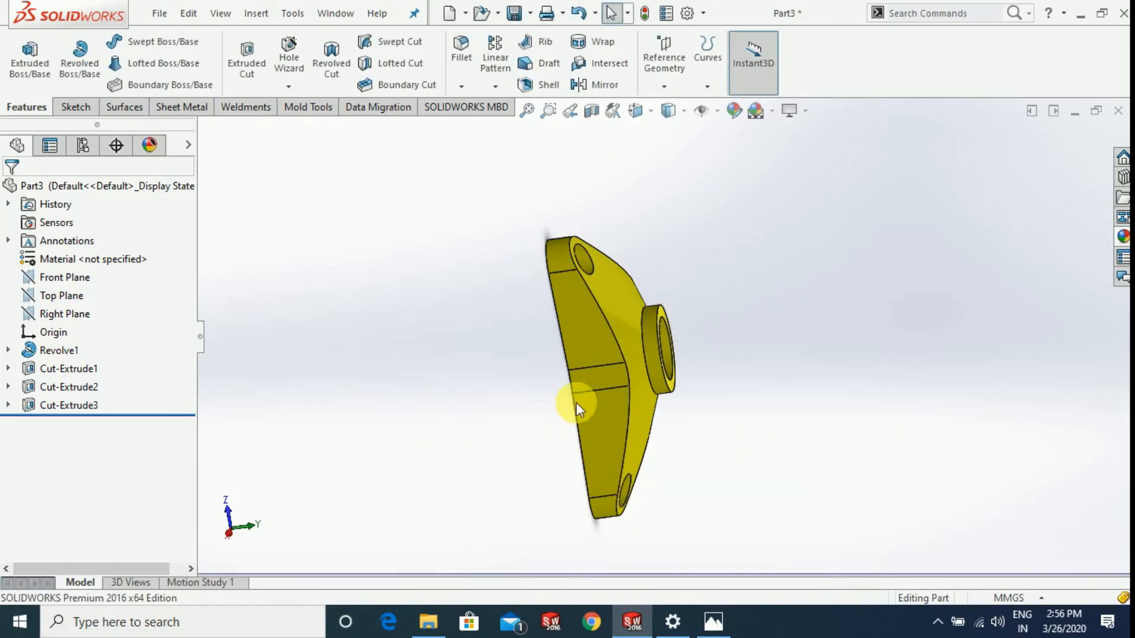
Fillet the upper outline edge of the three-armed body and the edge around the hub's base with a 1 mm radius.
middle_drag(577, 400, 506, 444)
middle_drag(849, 375, 711, 418)
scroll(785, 378, down, 2)
middle_drag(785, 378, 666, 251)
scroll(666, 251, down, 1)
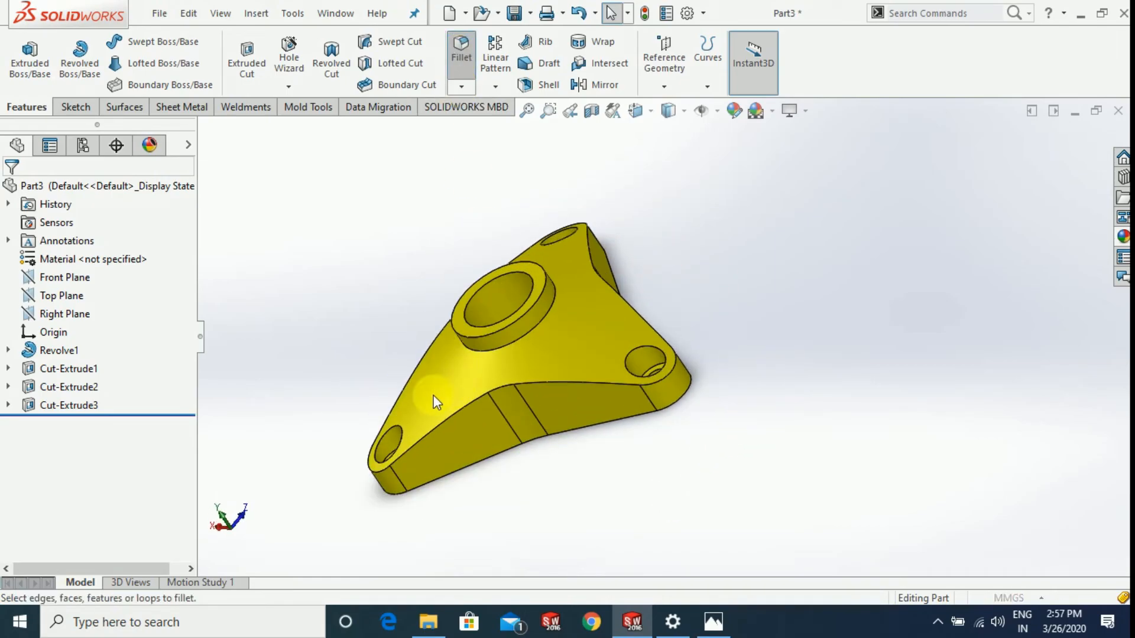
middle_drag(284, 436, 254, 398)
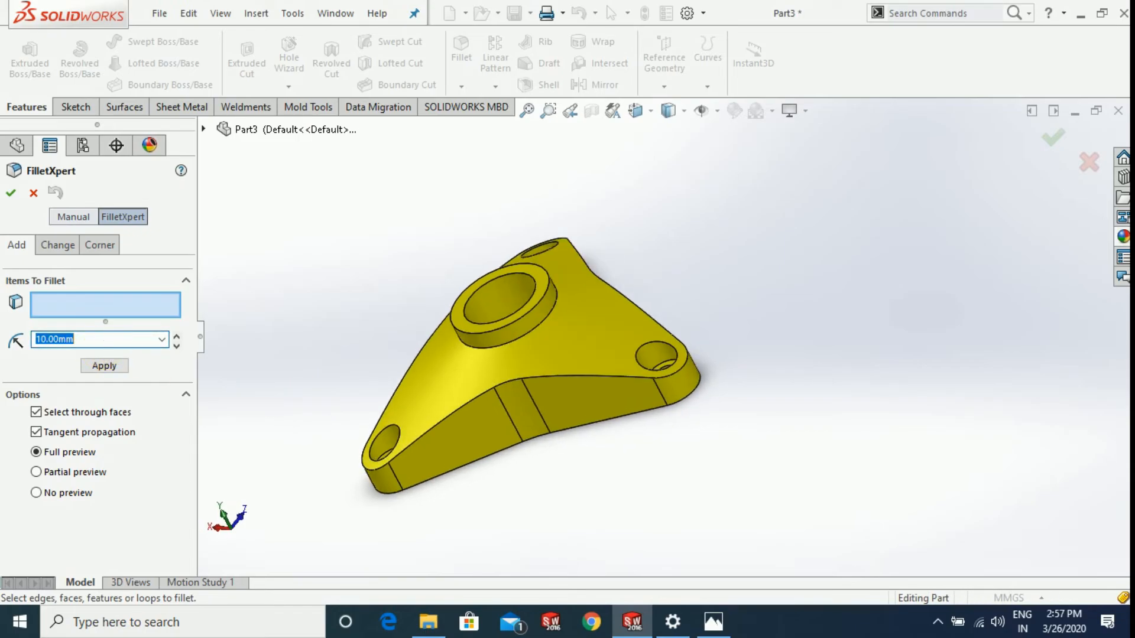
scroll(397, 460, down, 2)
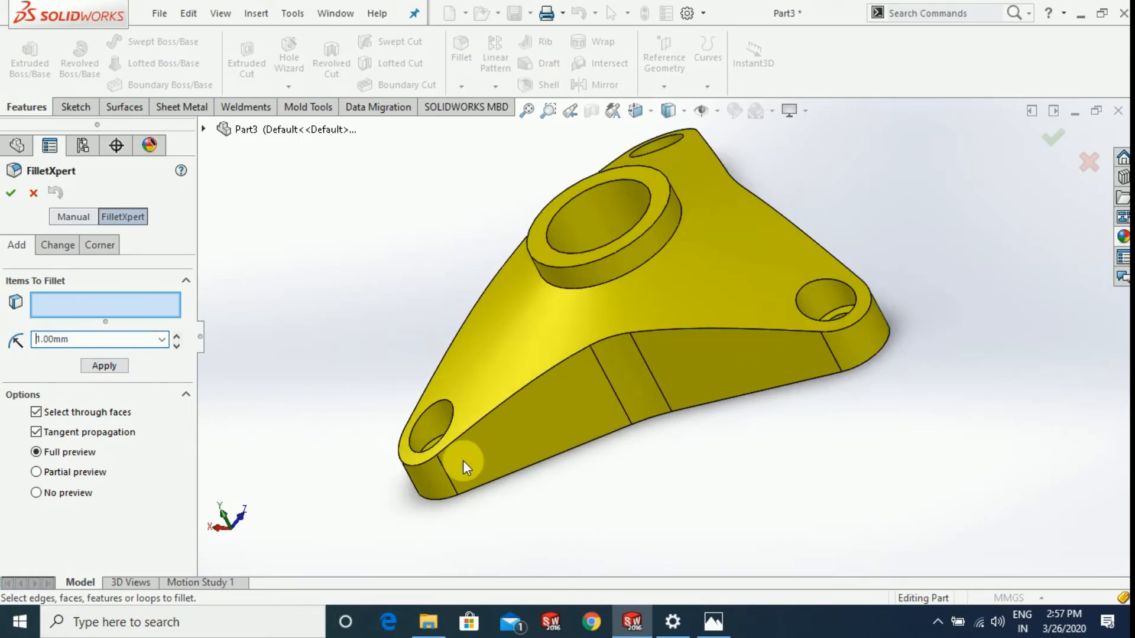
click(478, 427)
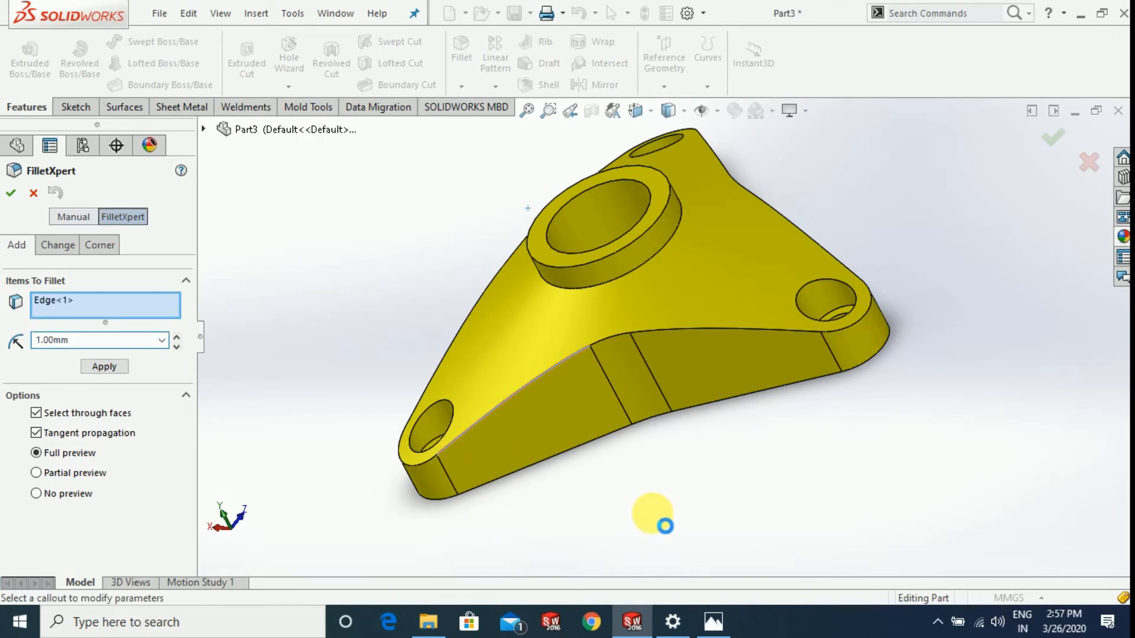
middle_drag(636, 509, 686, 511)
click(596, 289)
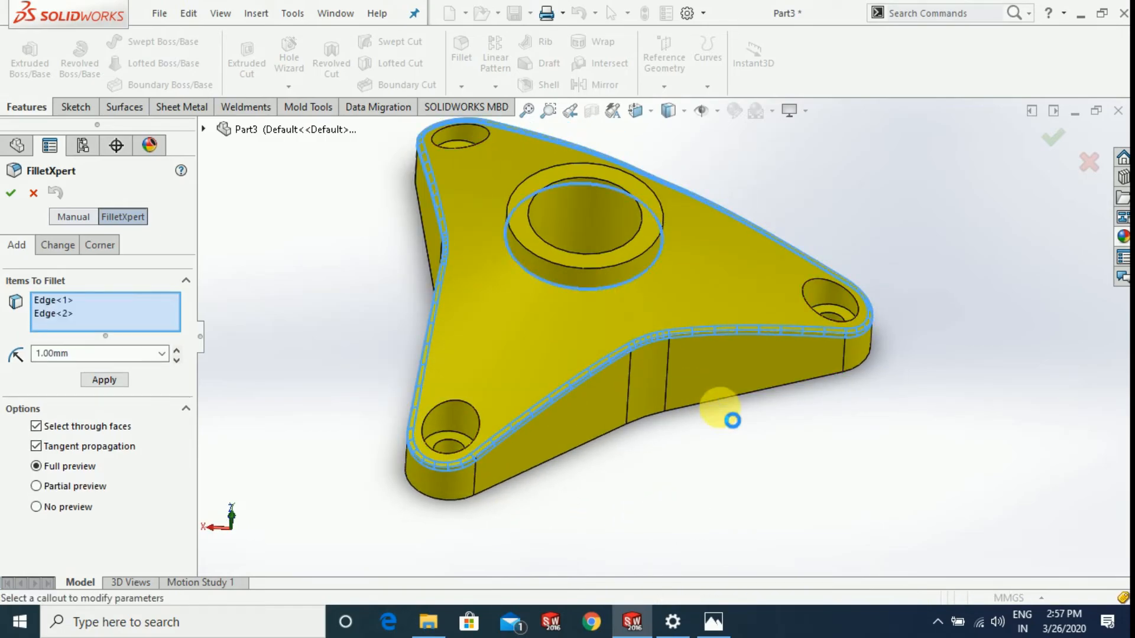
click(13, 197)
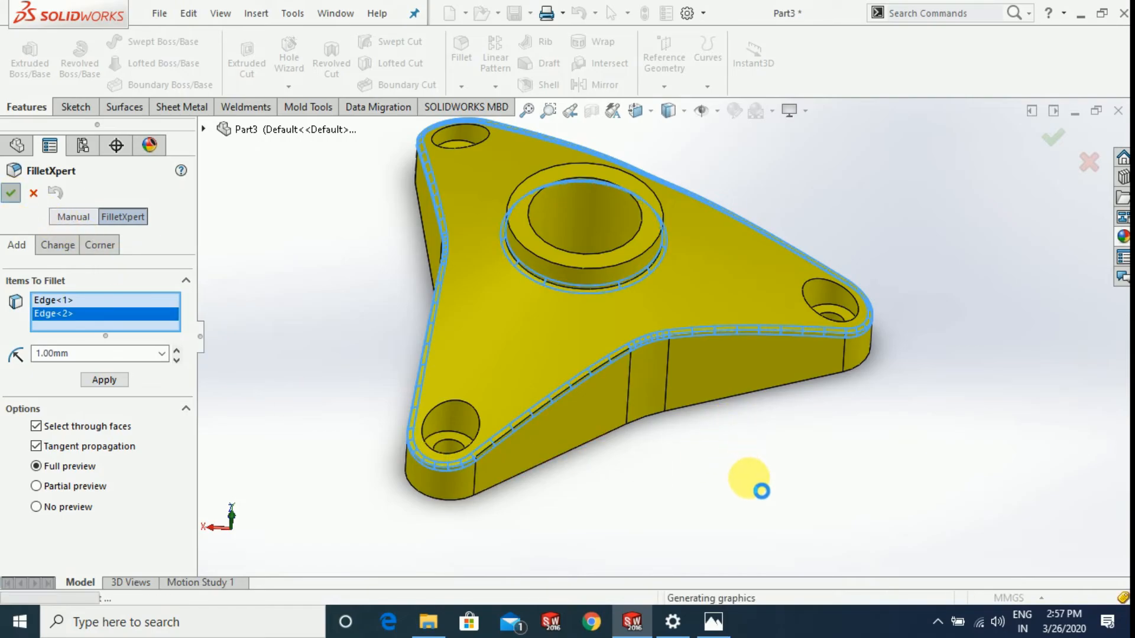
Apply a red colour appearance to the fillet feature only, leaving the whole part out of the selection.
mouse_move(714, 495)
middle_down()
mouse_move(727, 436)
mouse_move(727, 479)
middle_up()
click(751, 184)
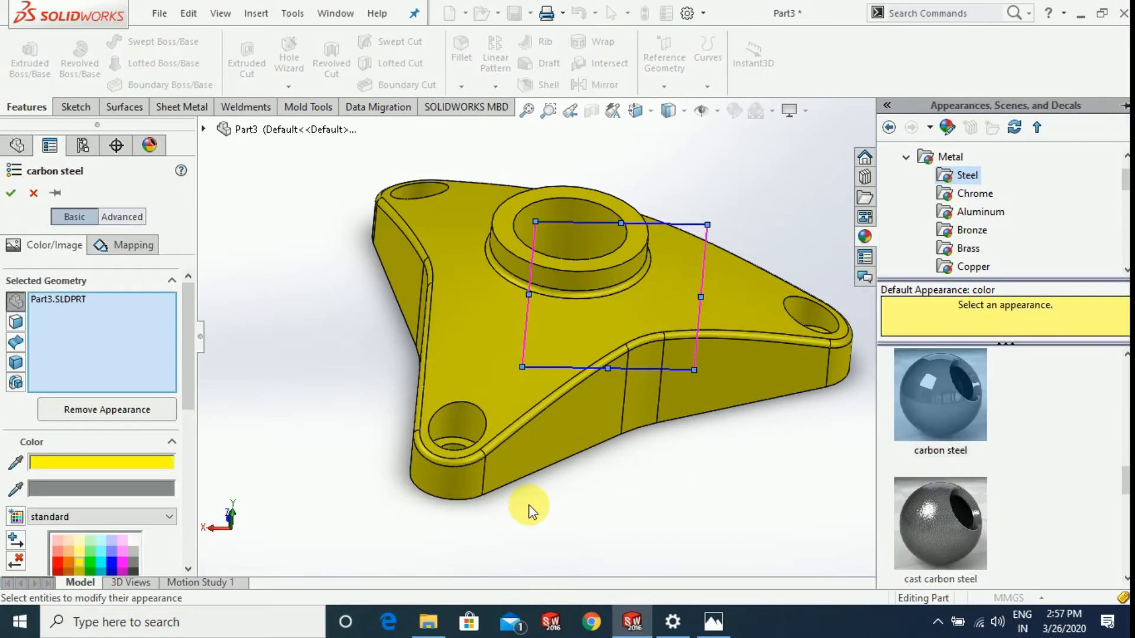
click(57, 564)
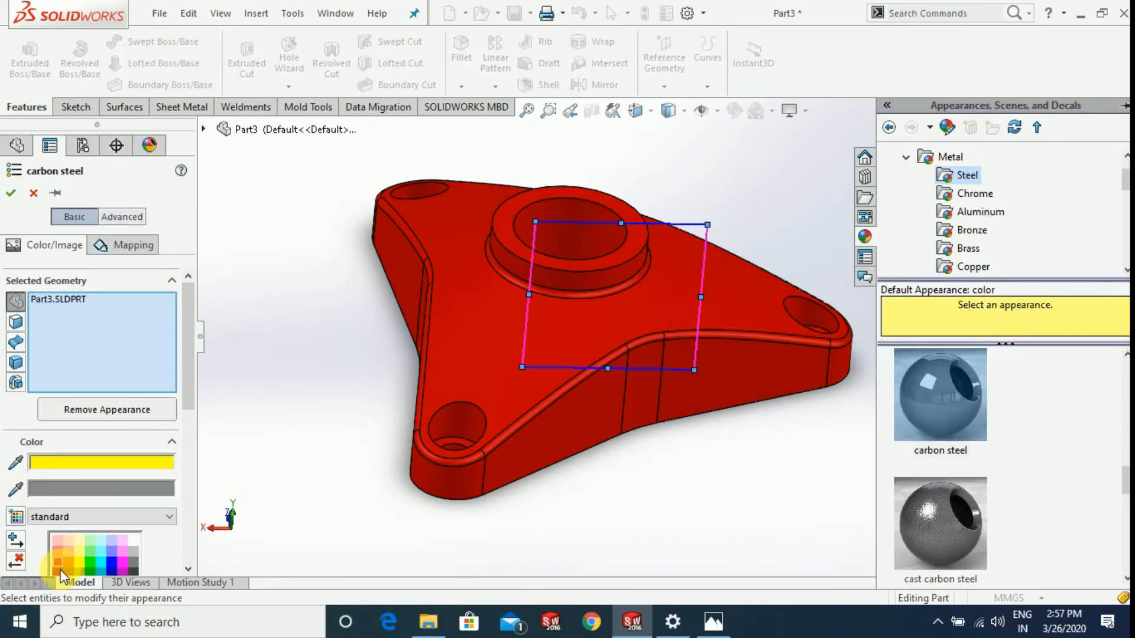
right_click(41, 295)
click(94, 342)
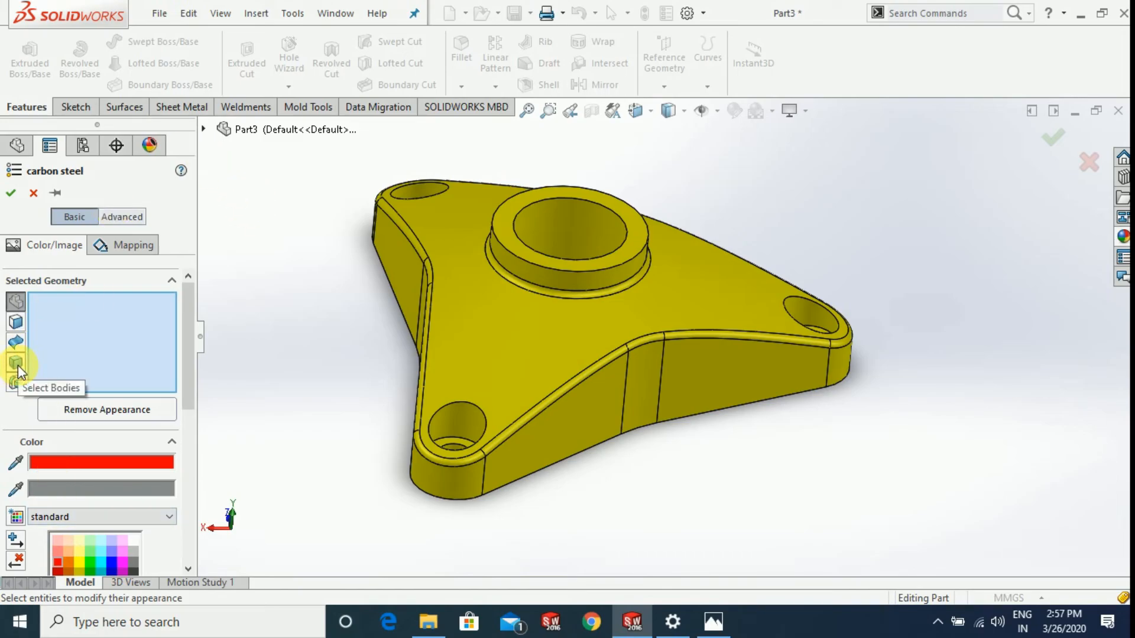
click(15, 383)
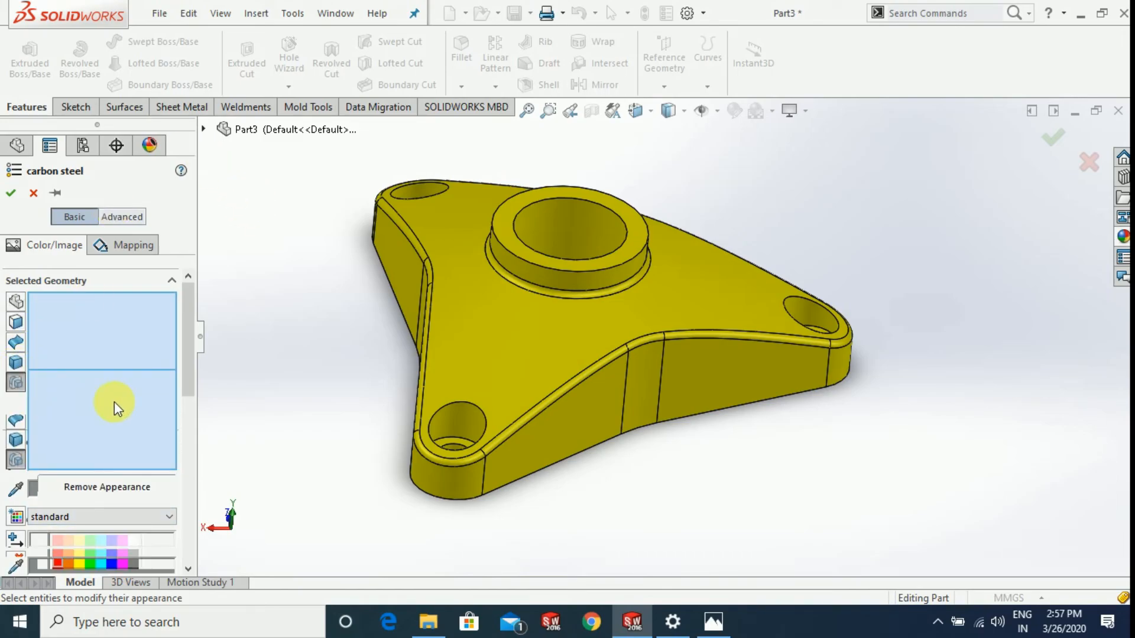
click(204, 131)
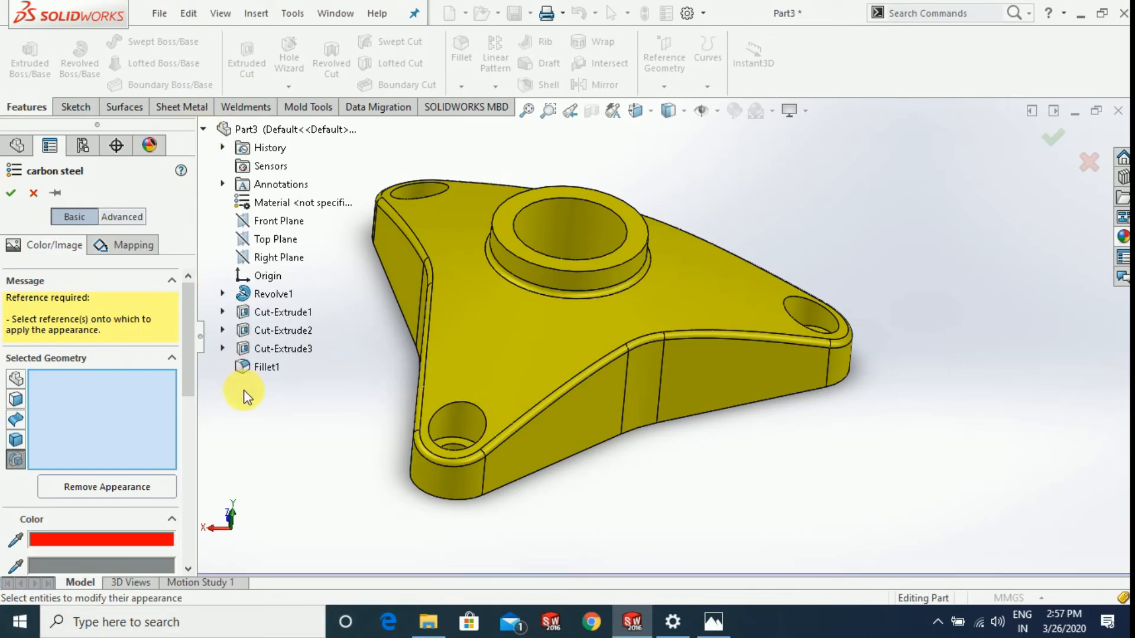
click(255, 367)
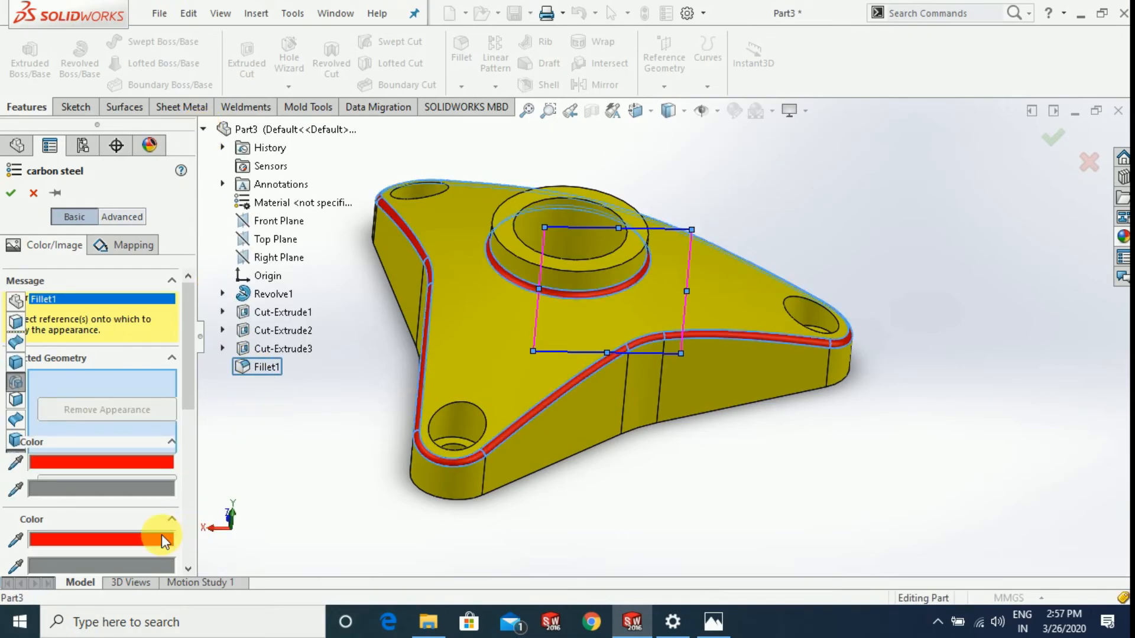
middle_drag(735, 456, 750, 489)
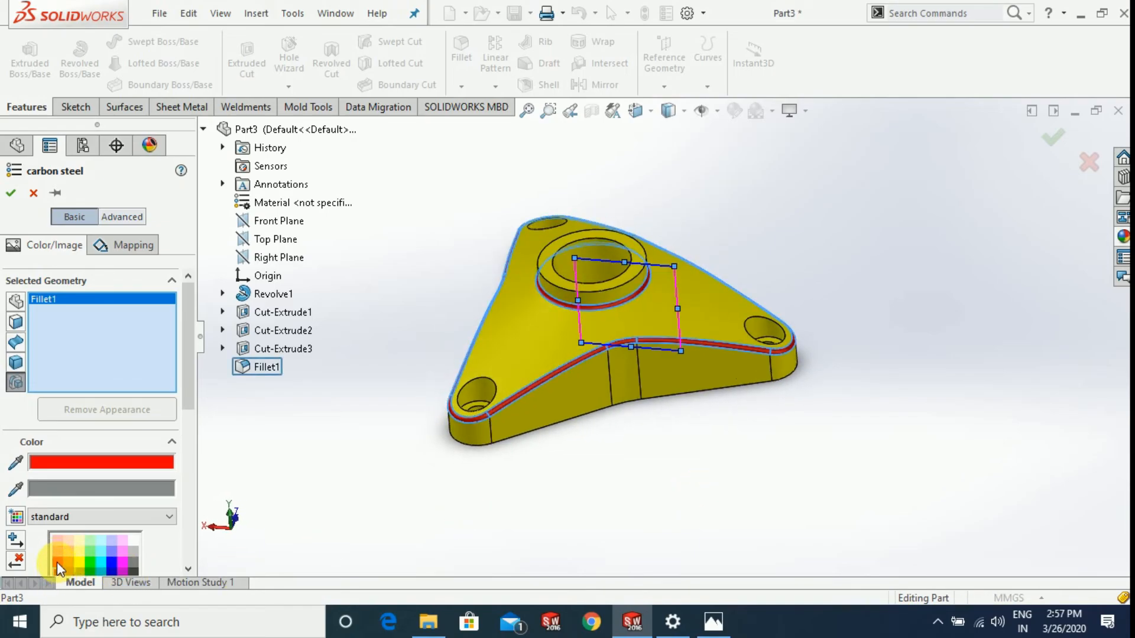
click(17, 197)
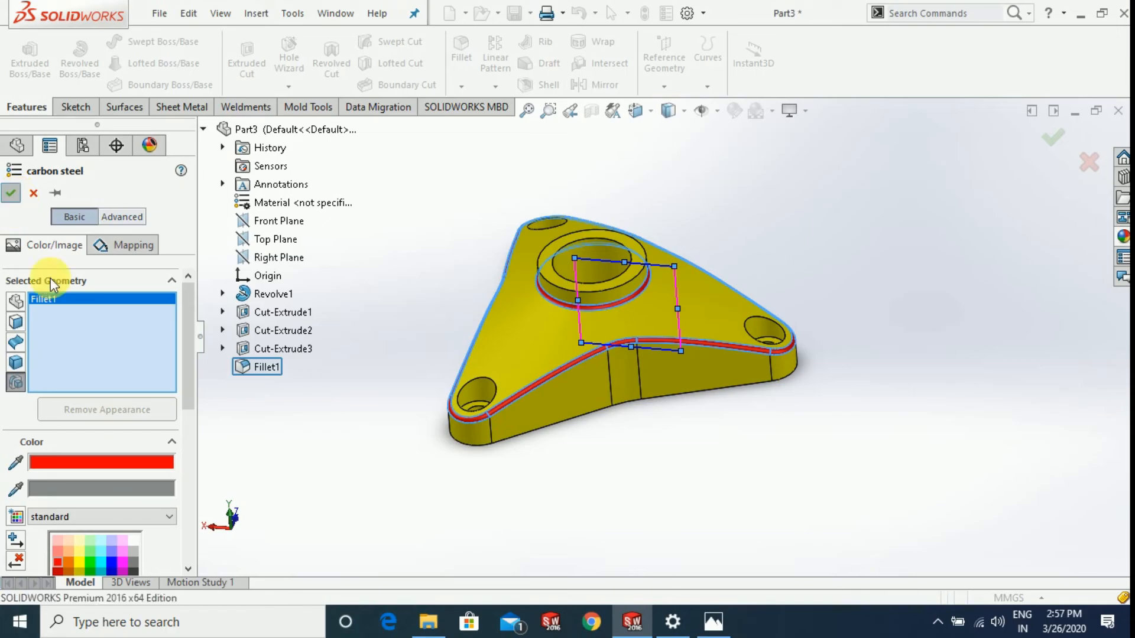
Chamfer the outer rim edge of the hub's end face with a 2 mm distance at 45°.
middle_drag(782, 454, 746, 260)
scroll(746, 260, down, 3)
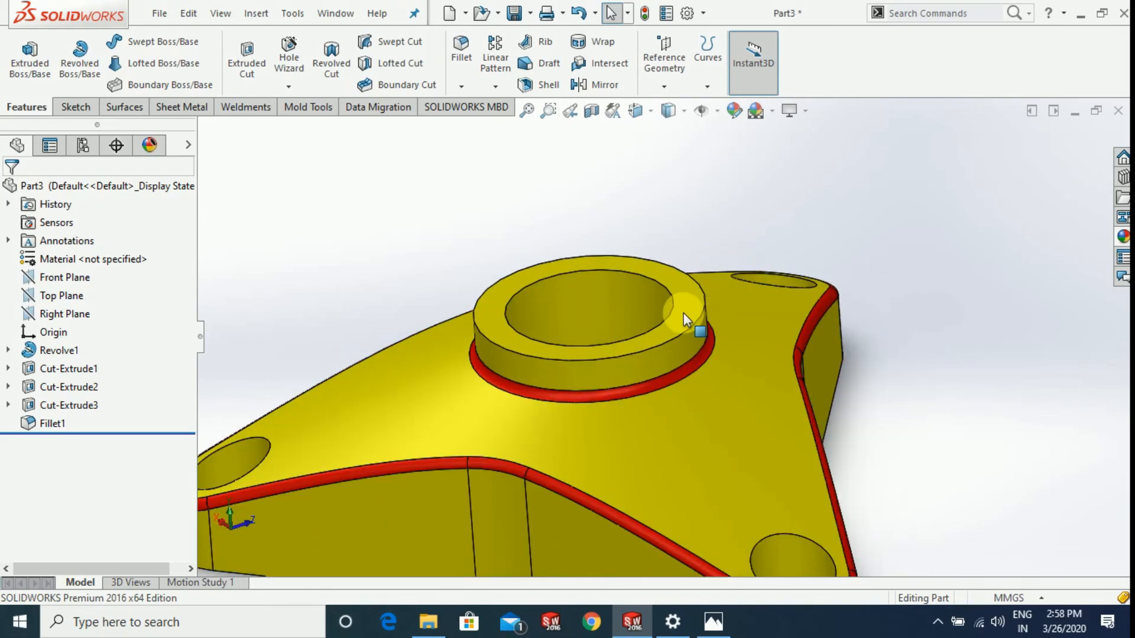
scroll(686, 318, down, 4)
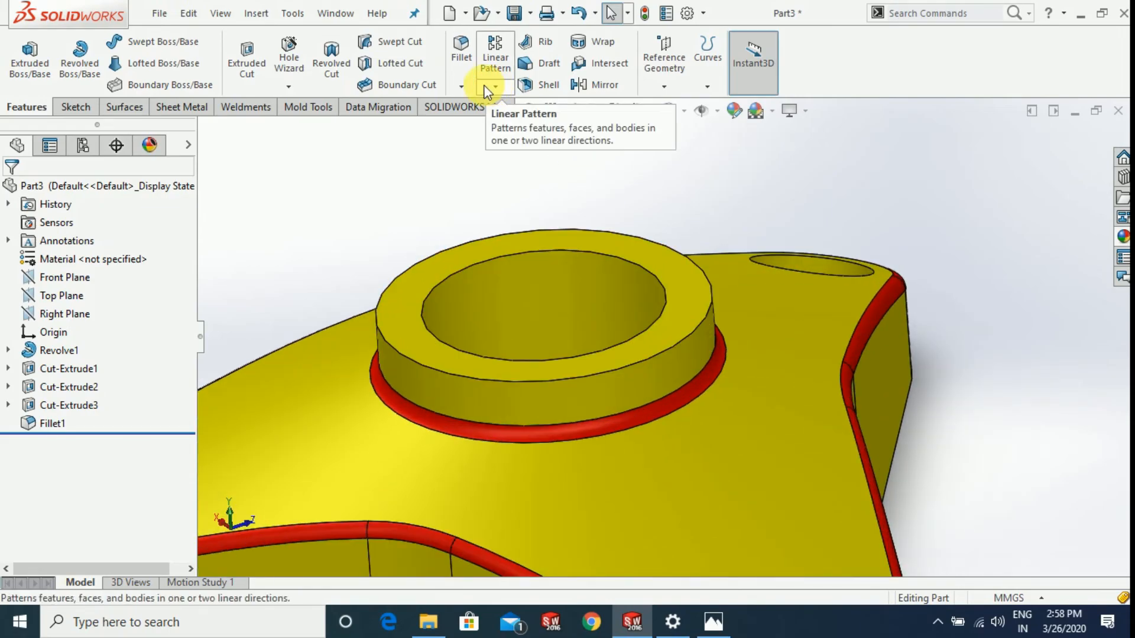
click(462, 86)
click(480, 126)
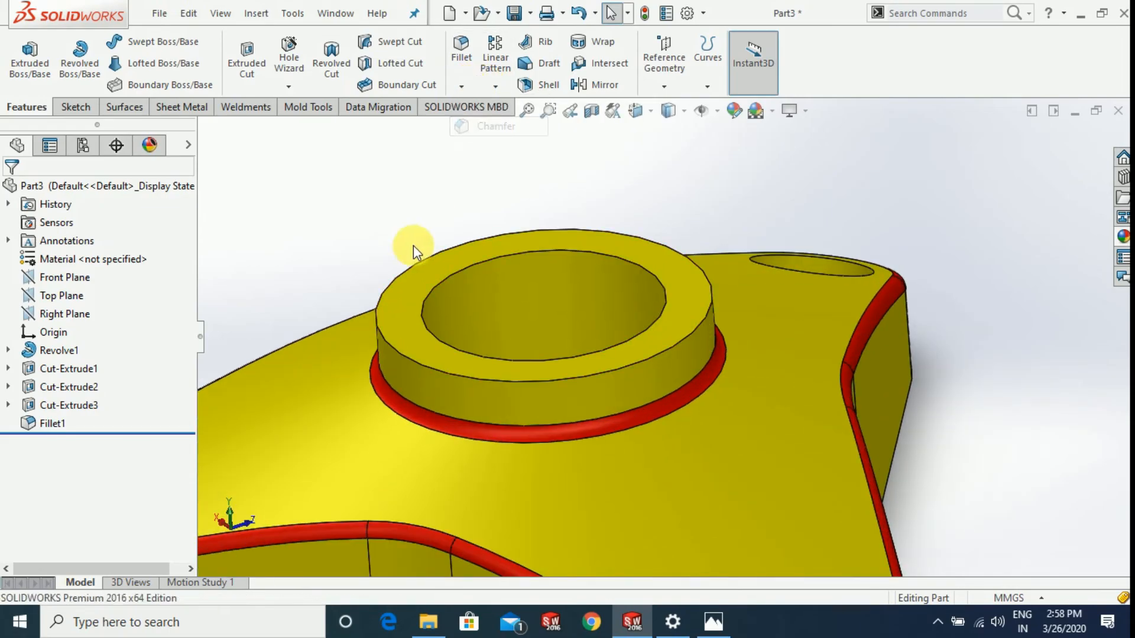
click(408, 360)
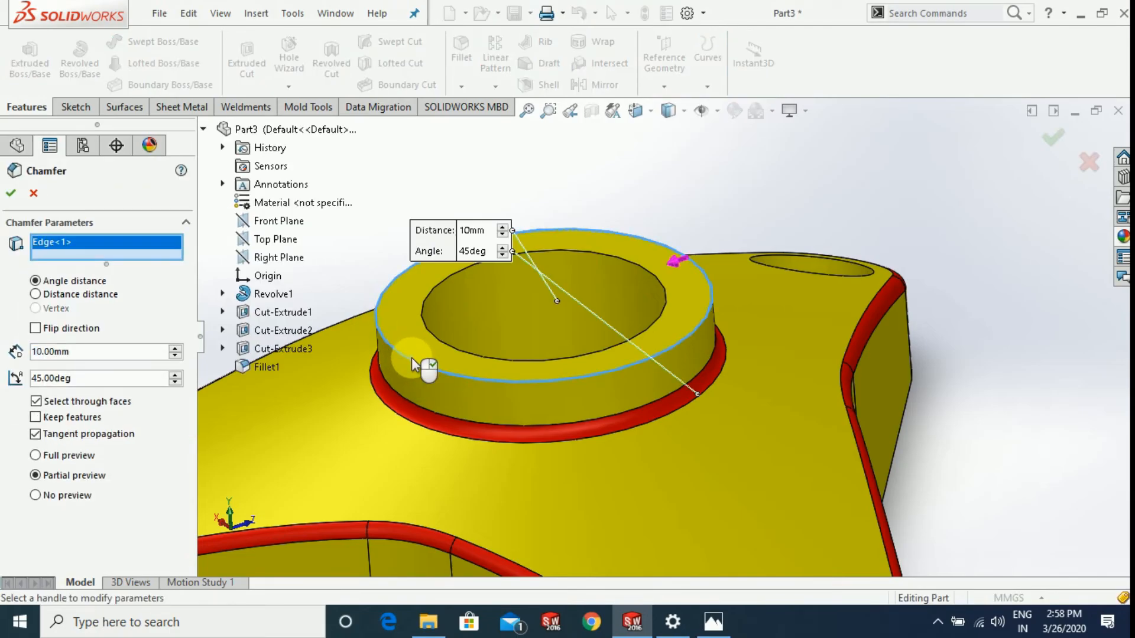
drag(92, 358, 15, 354)
text(2)
key(Return)
middle_drag(735, 418, 960, 351)
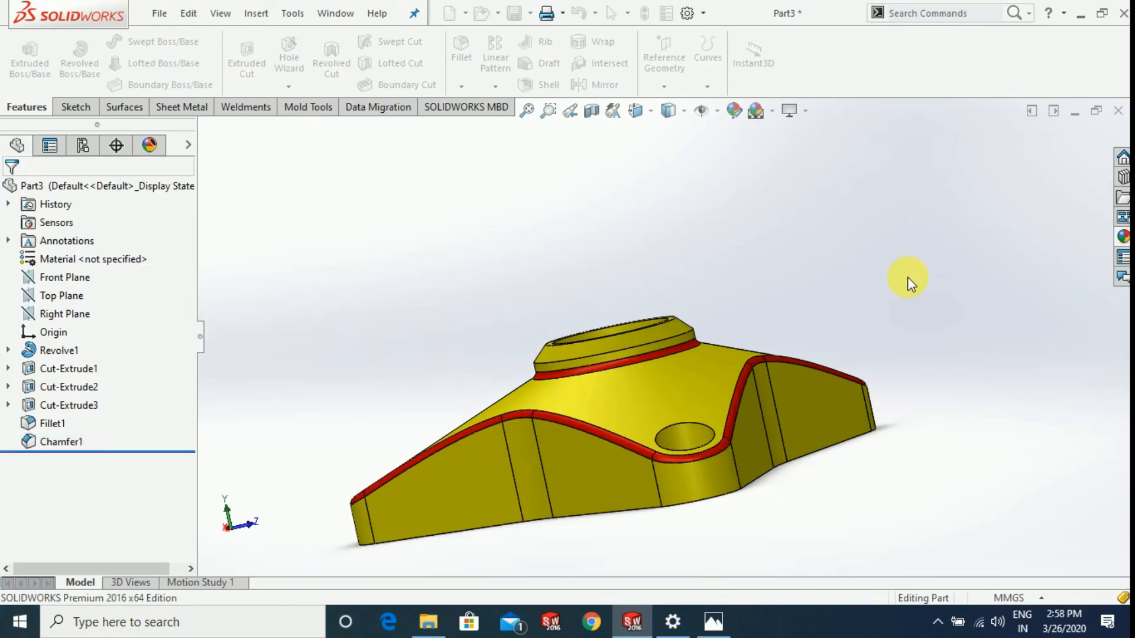
Examine the chamfered hub and red fillets from several angles and compare them with the reference drawing.
middle_drag(883, 353, 801, 414)
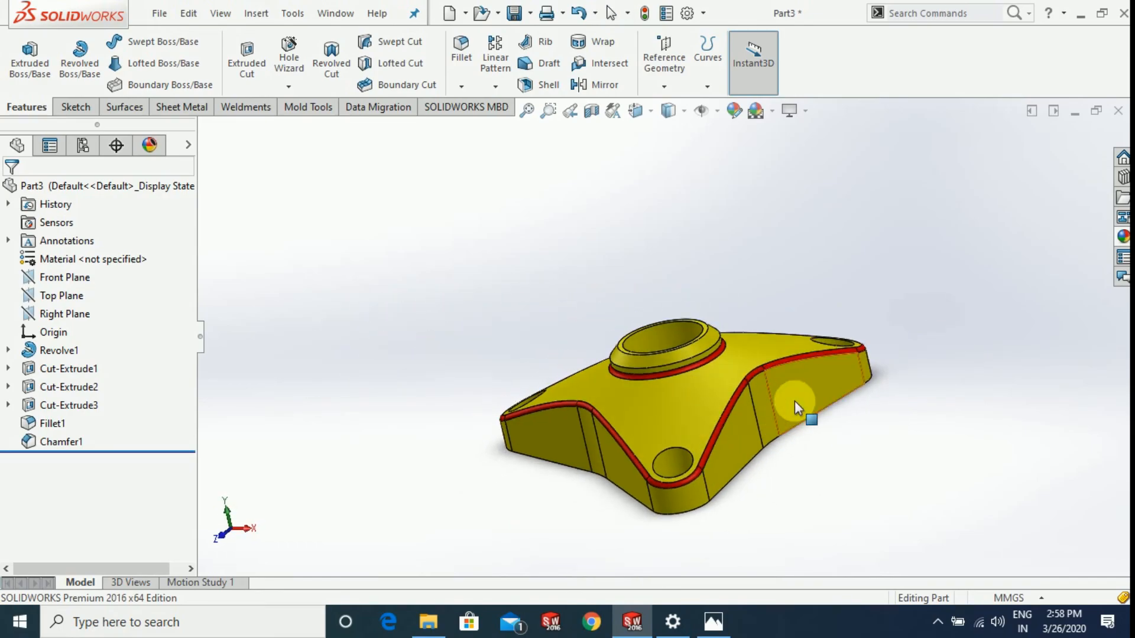
scroll(927, 357, down, 5)
scroll(927, 358, up, 3)
middle_drag(881, 374, 792, 486)
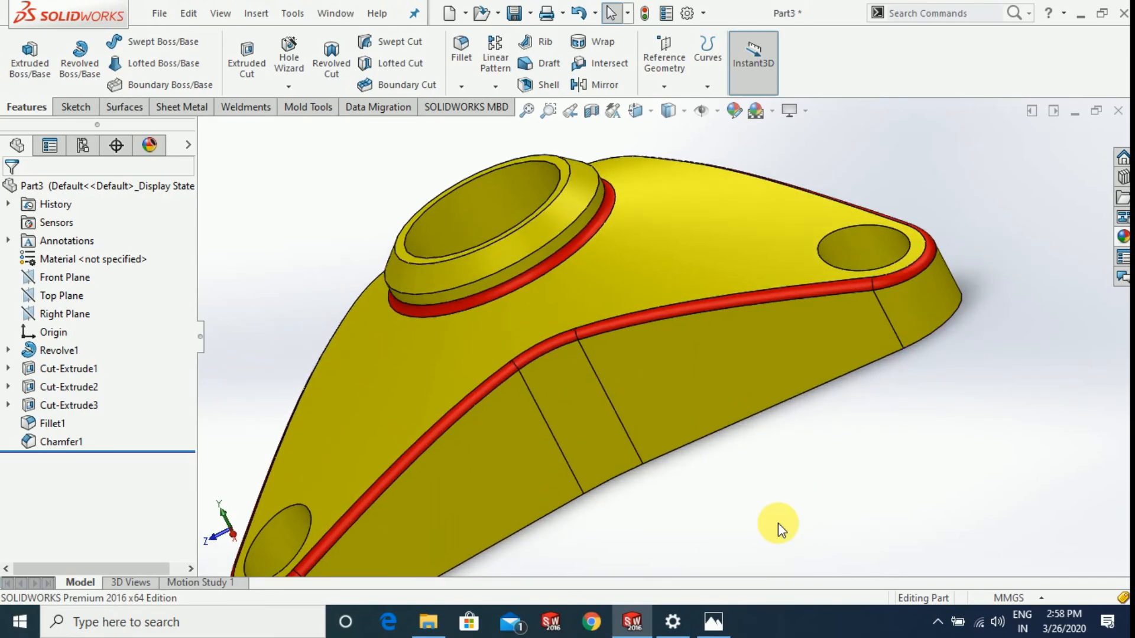
click(716, 624)
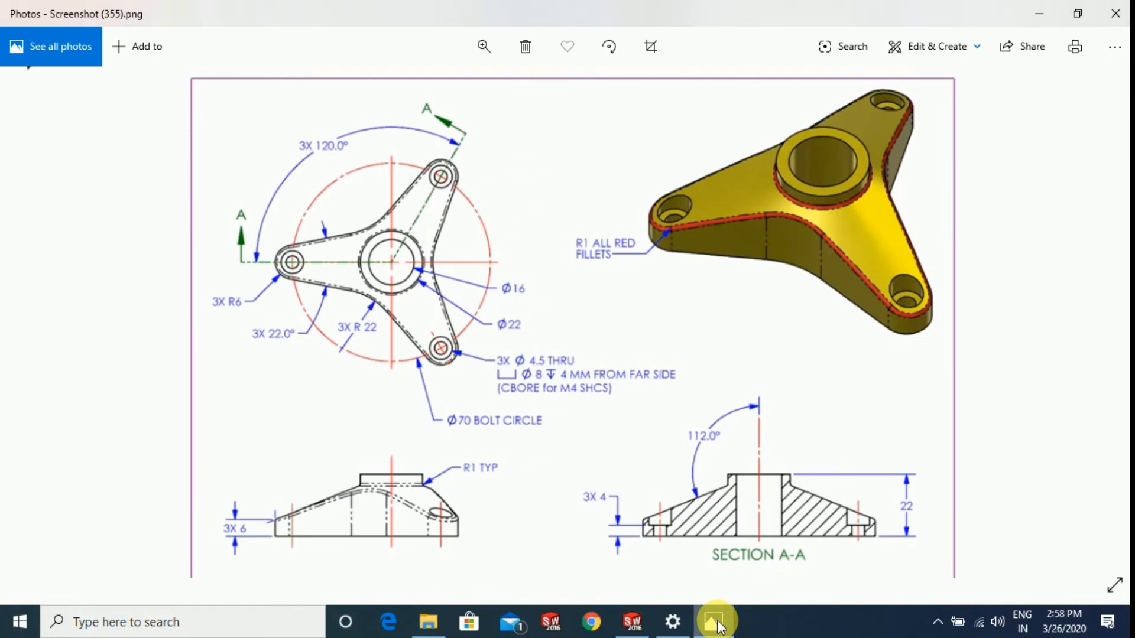
click(717, 622)
scroll(908, 427, up, 3)
middle_drag(733, 475, 822, 461)
scroll(684, 304, down, 5)
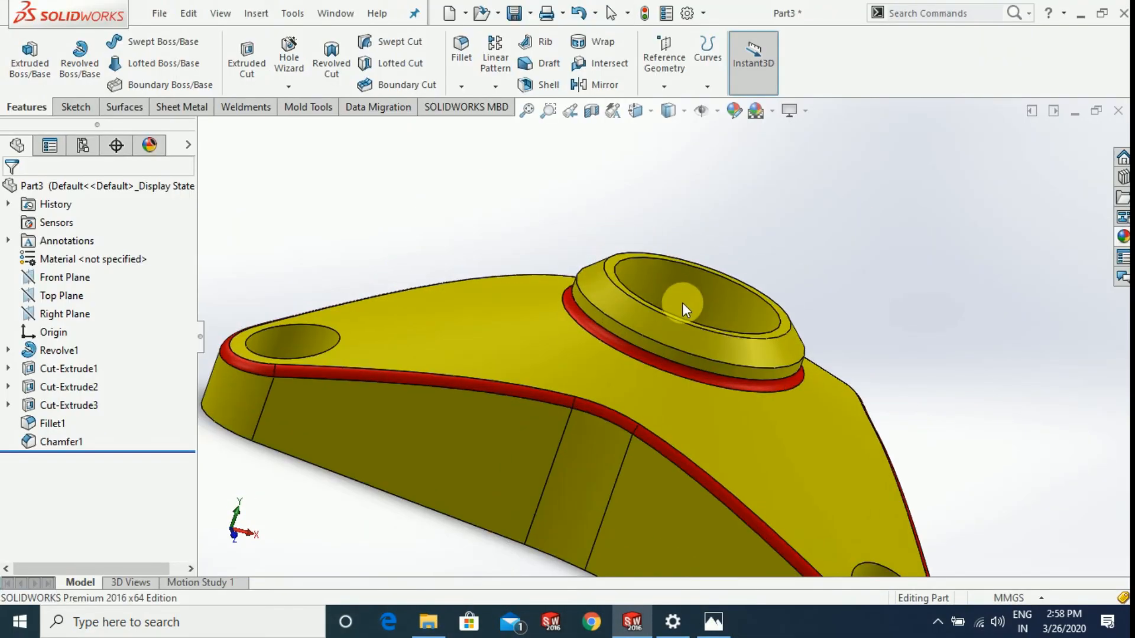
Edit the hub rim chamfer, trying a 3 mm distance and settling on 1 mm.
click(54, 442)
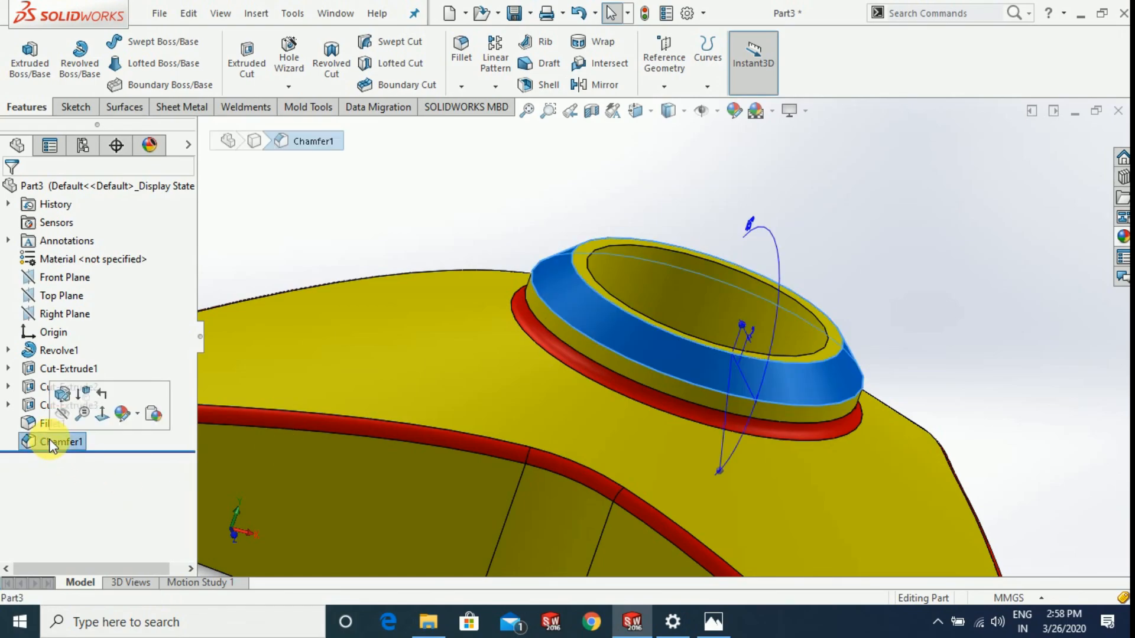
click(74, 407)
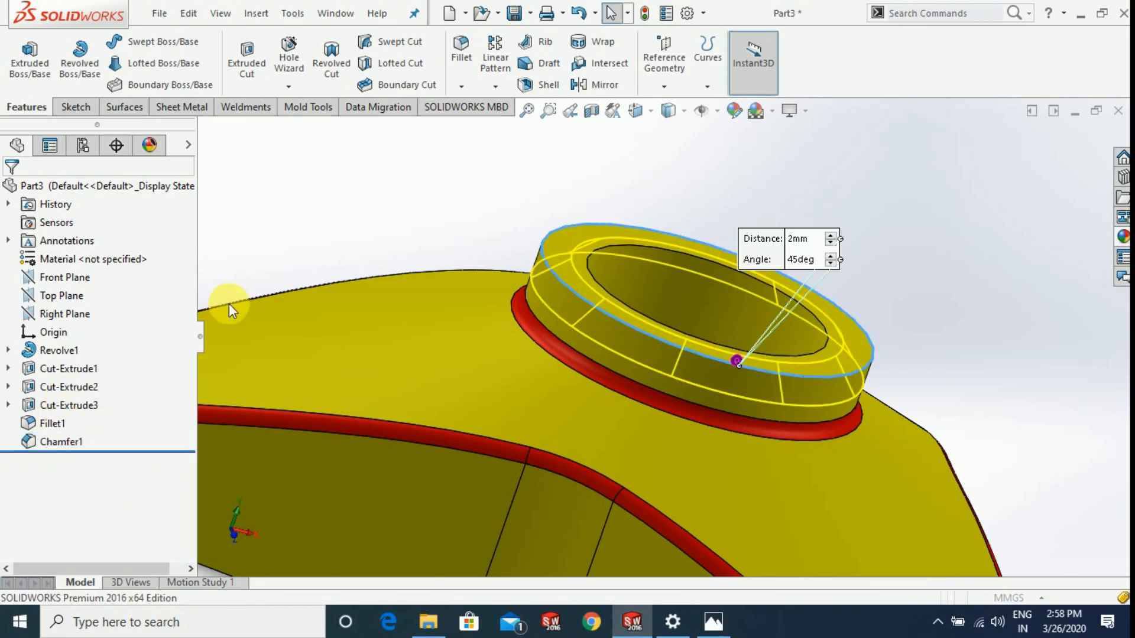
click(94, 350)
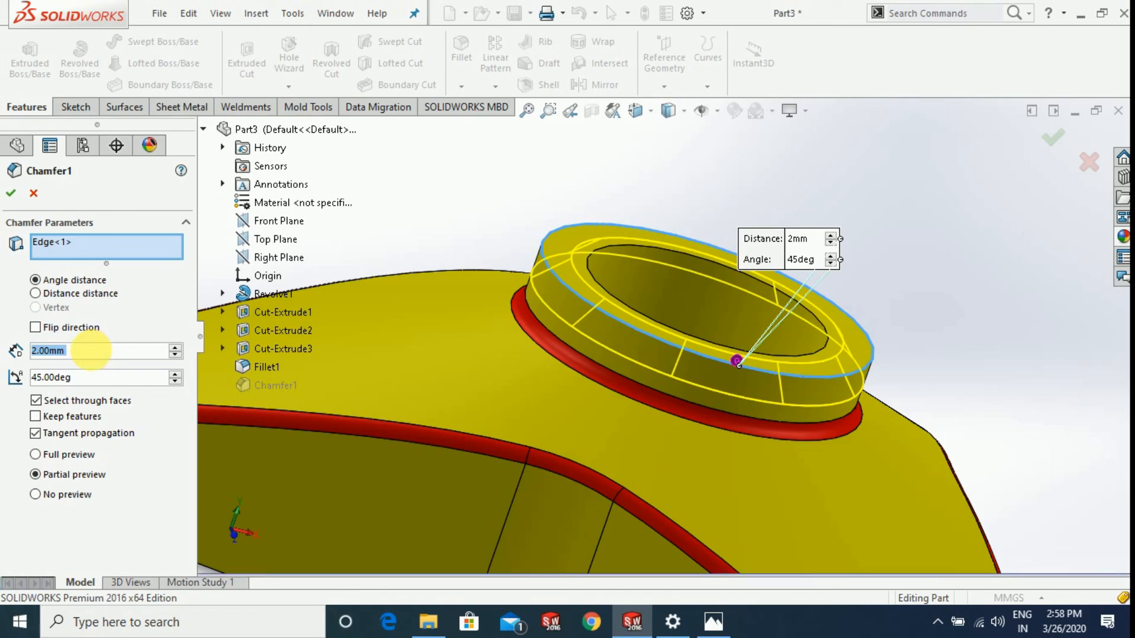
right_click(97, 353)
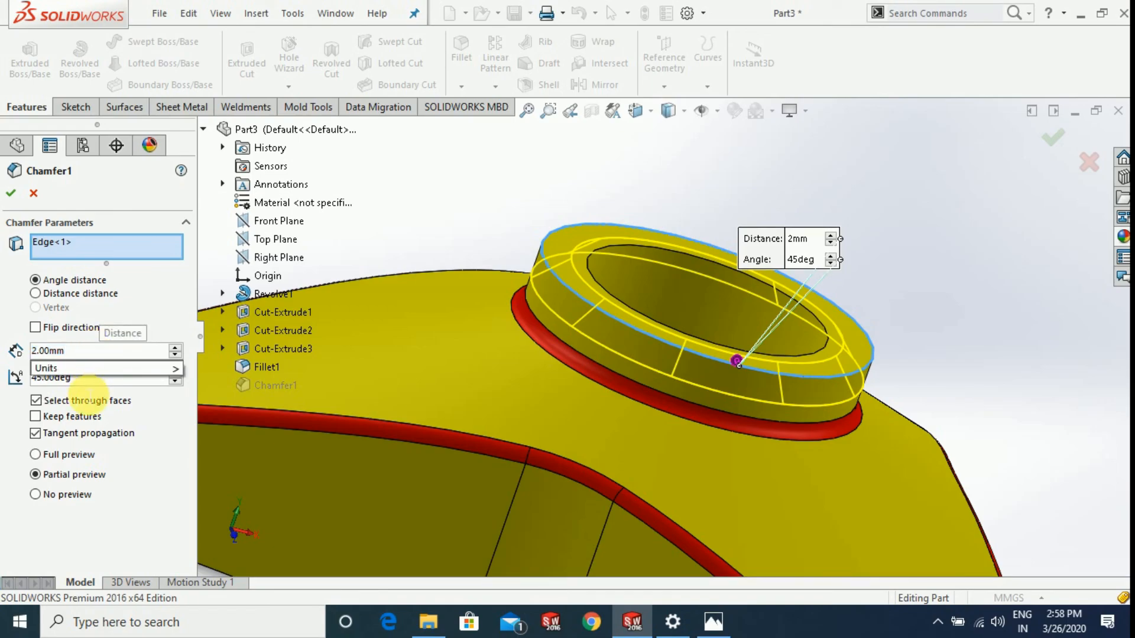
text(3)
key(Return)
text(1)
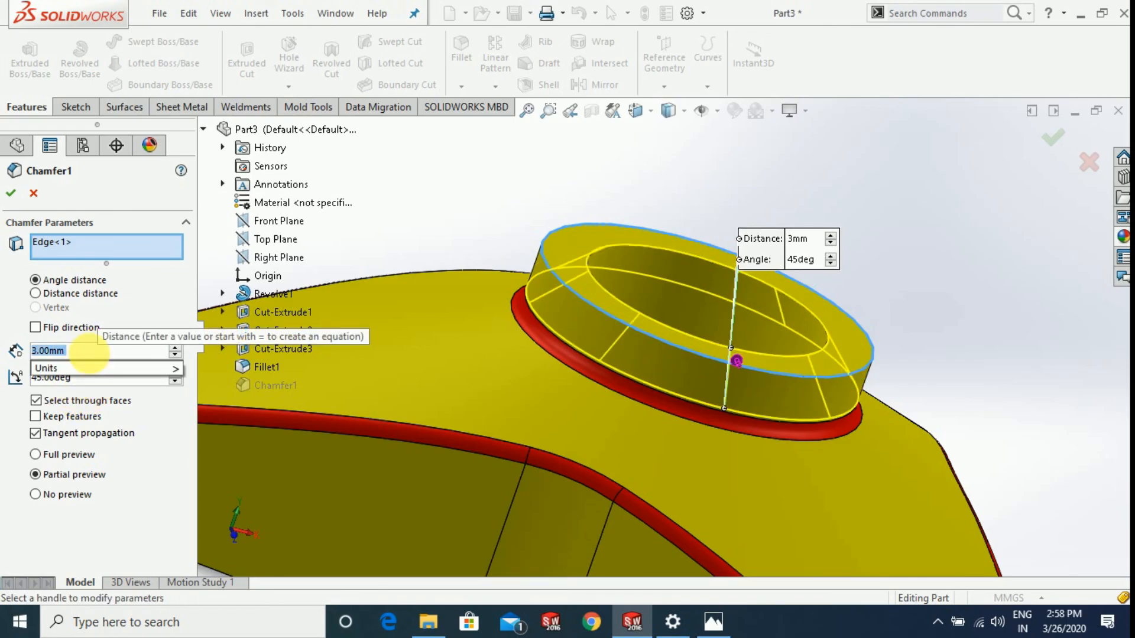
key(Return)
click(10, 200)
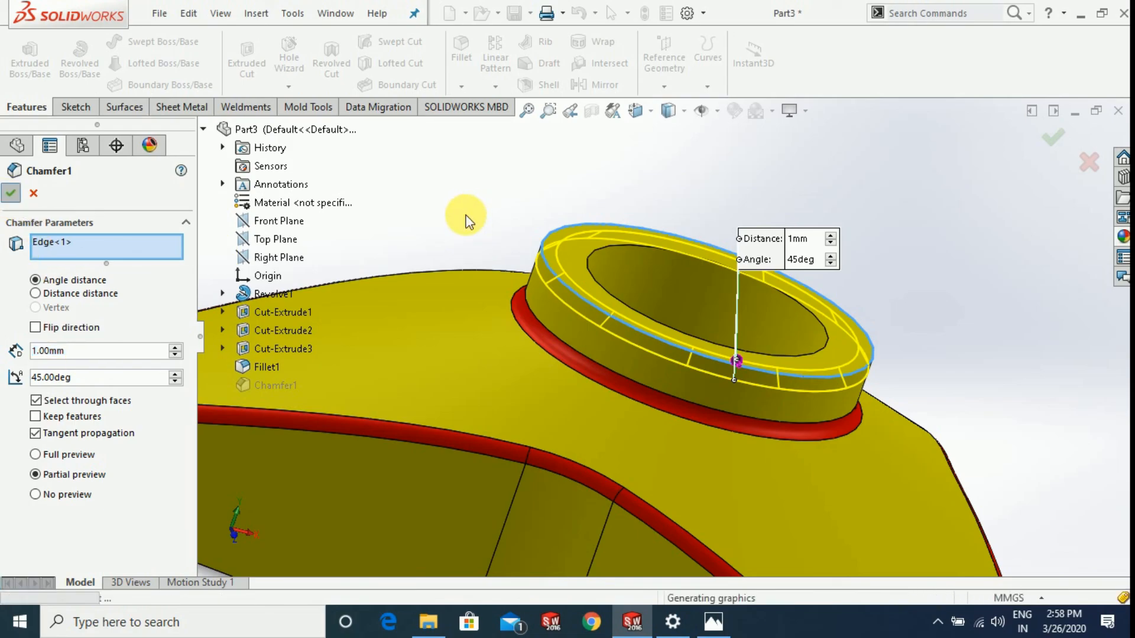
Examine the bracket's hub chamfer, red fillets and counterbored arm holes from several angles.
scroll(489, 229, up, 6)
middle_drag(751, 320, 733, 424)
middle_drag(818, 417, 860, 409)
scroll(479, 482, down, 2)
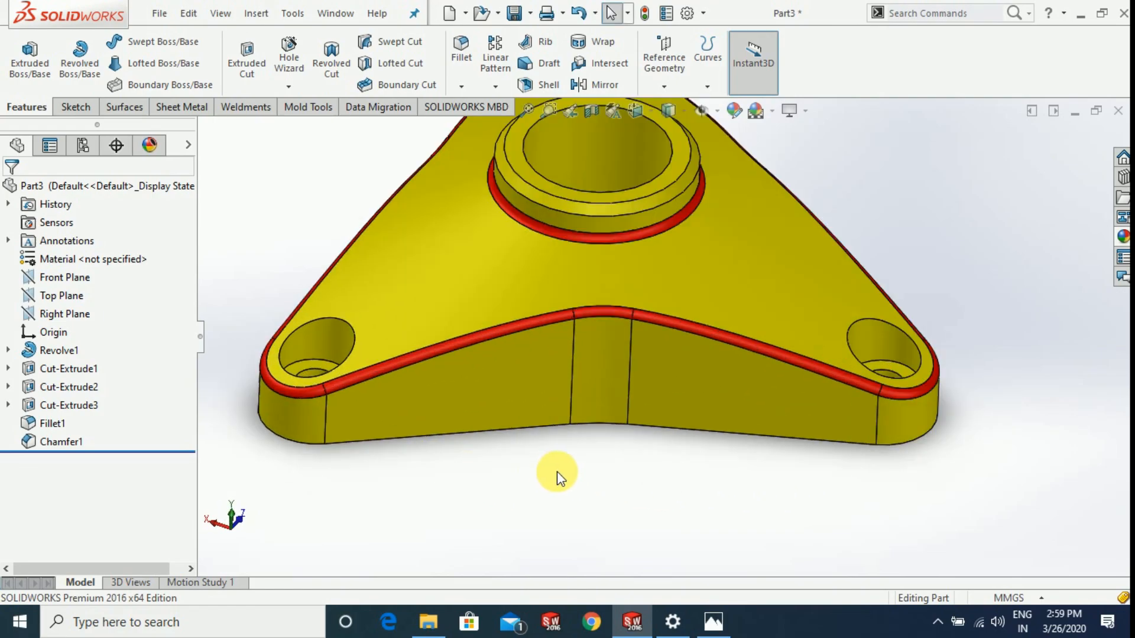
scroll(557, 470, up, 4)
middle_drag(584, 419, 822, 278)
scroll(821, 278, down, 2)
middle_drag(899, 260, 911, 282)
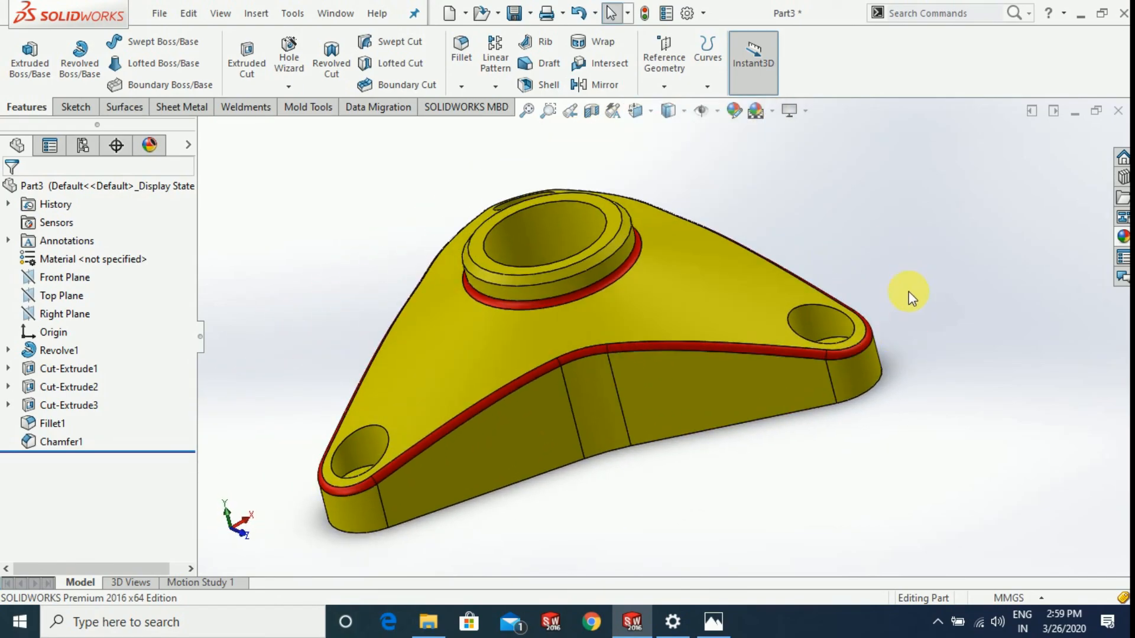